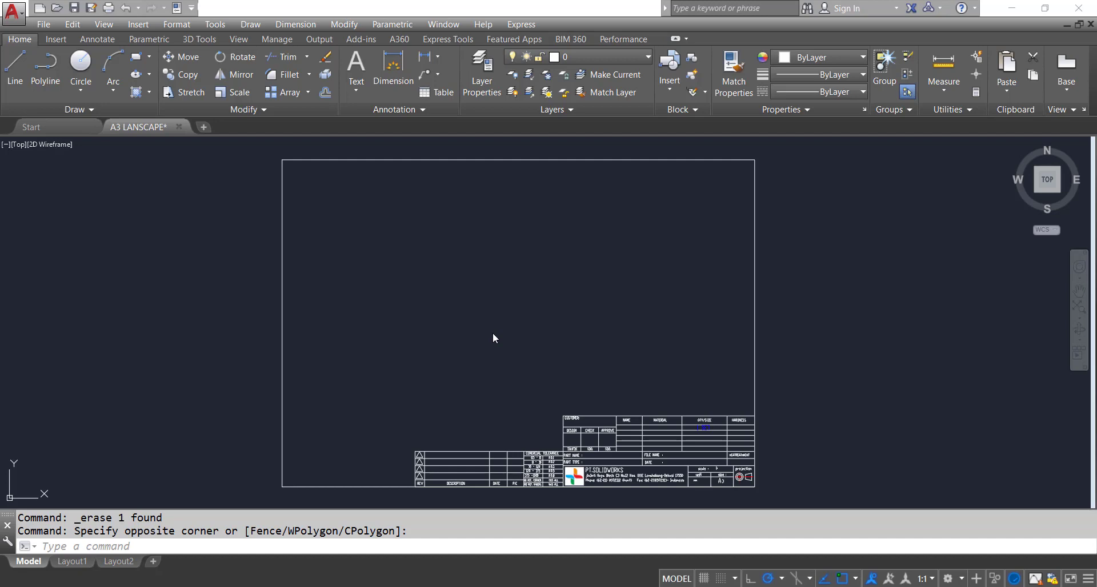
# Step: Examine the A3 drawing frame, including its title block, revision table and commercial tolerance table
pyautogui.scroll(4, 517, 309)
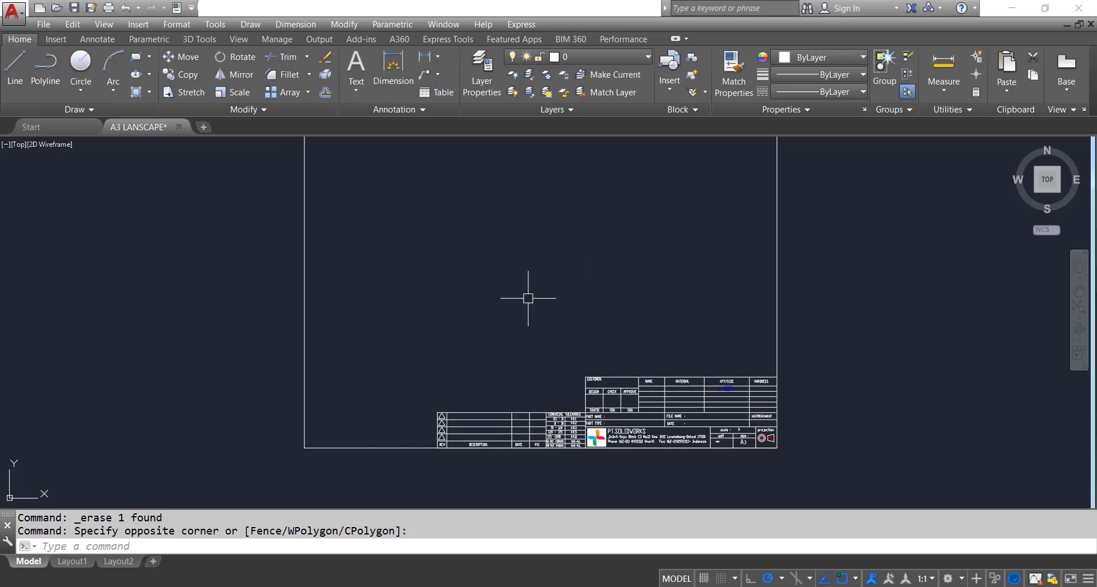
pyautogui.scroll(2, 496, 422)
pyautogui.scroll(-6, 435, 367)
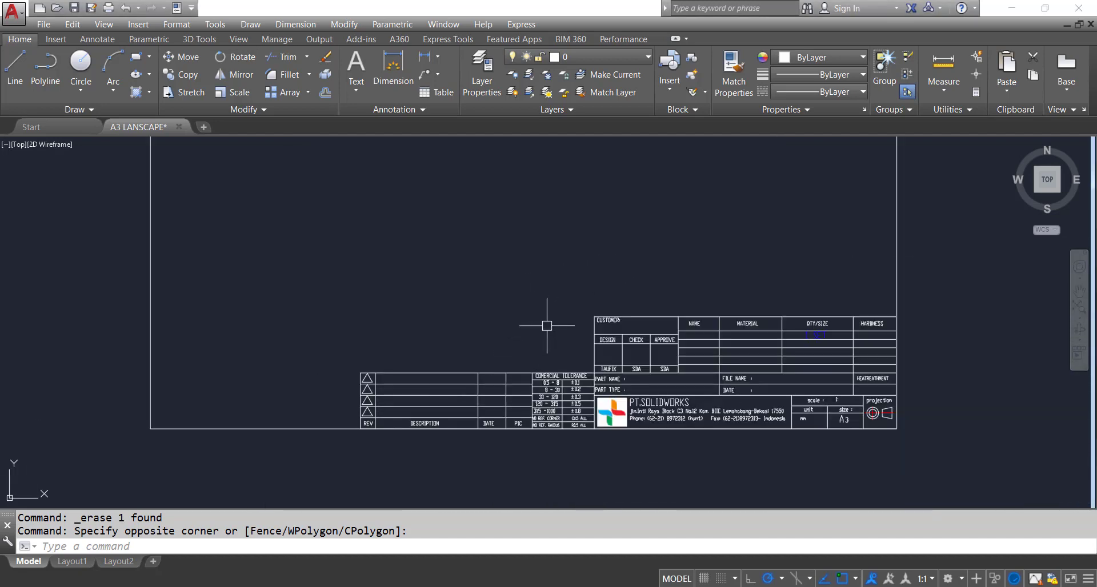
pyautogui.scroll(-3, 533, 371)
pyautogui.scroll(3, 505, 354)
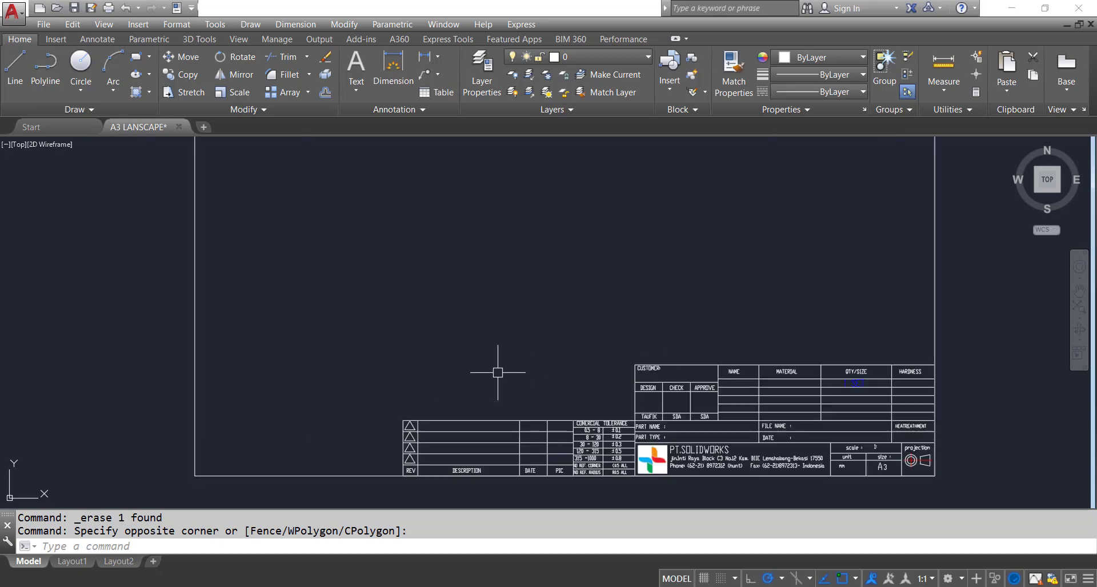
pyautogui.scroll(-2, 504, 273)
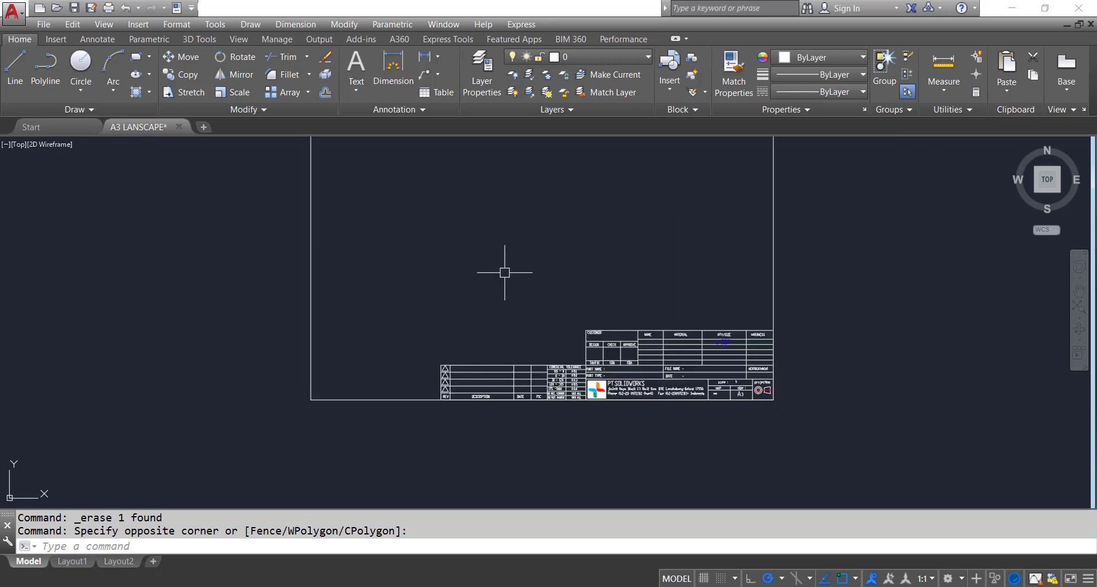
pyautogui.moveTo(497, 237); pyautogui.dragTo(505, 328, button='middle')
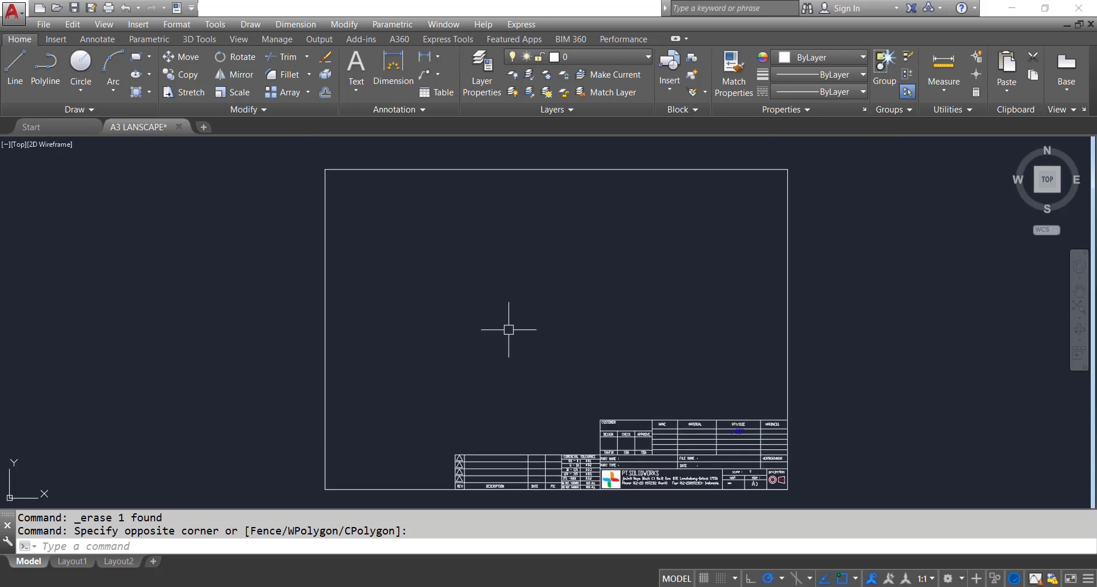
pyautogui.moveTo(539, 337); pyautogui.dragTo(537, 307, button='middle')
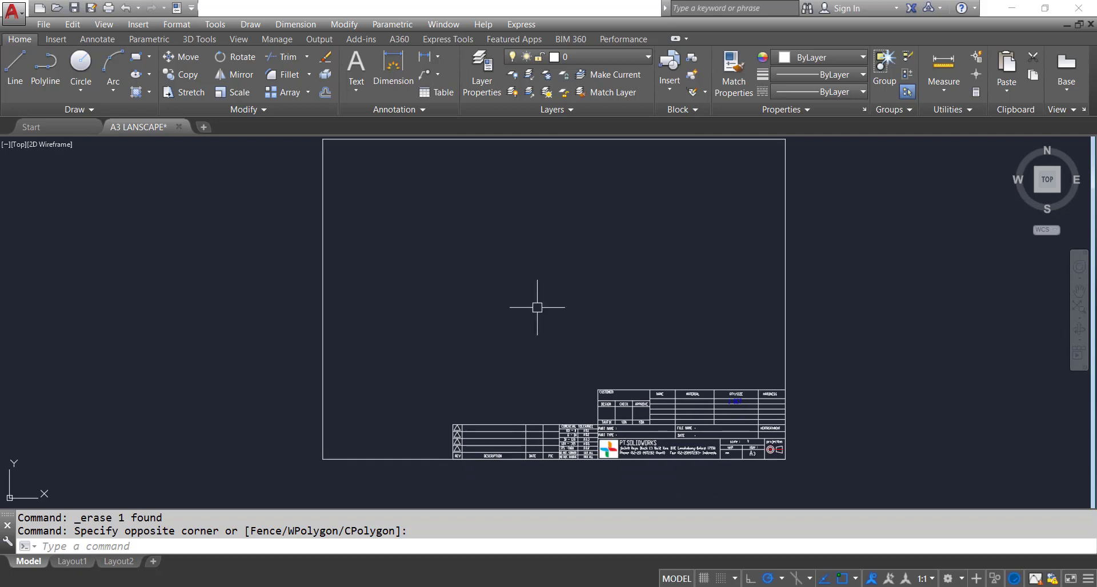
pyautogui.moveTo(460, 216); pyautogui.dragTo(477, 244, button='middle')
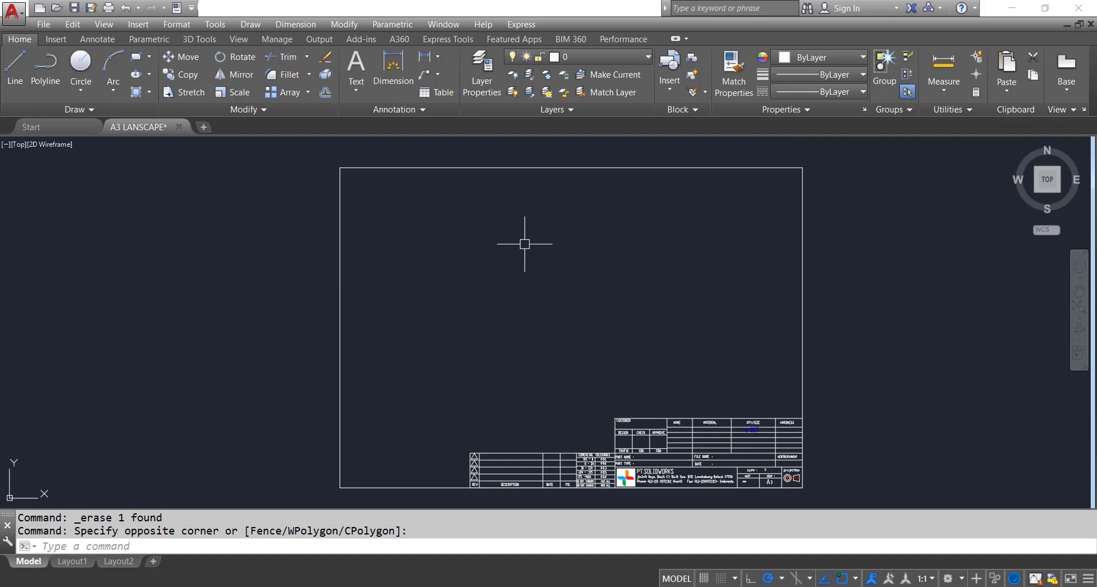
pyautogui.scroll(5, 694, 467)
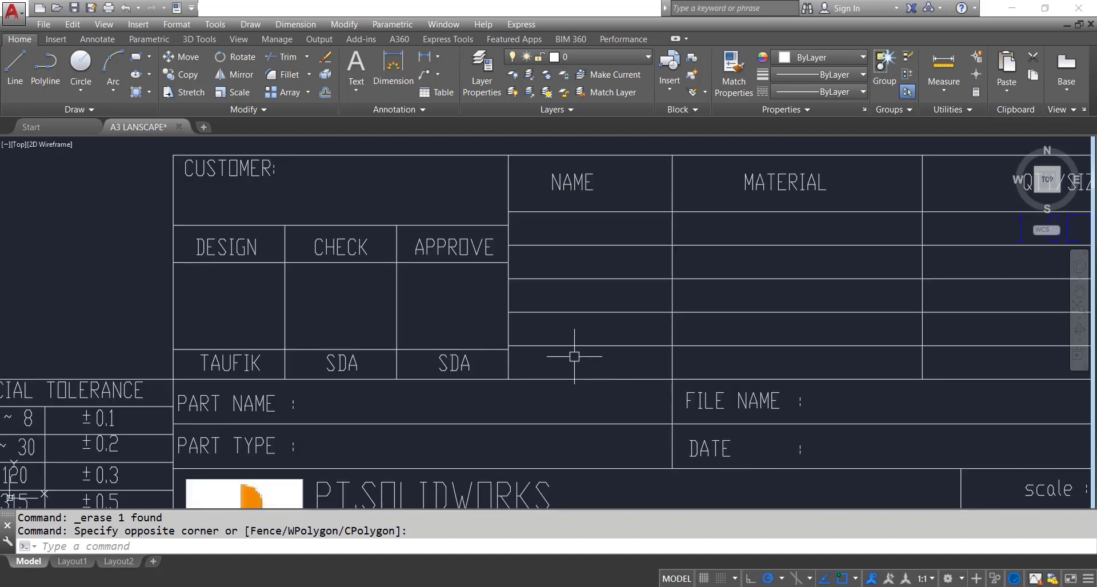
pyautogui.moveTo(574, 357); pyautogui.dragTo(737, 265, button='middle')
pyautogui.scroll(-5, 737, 264)
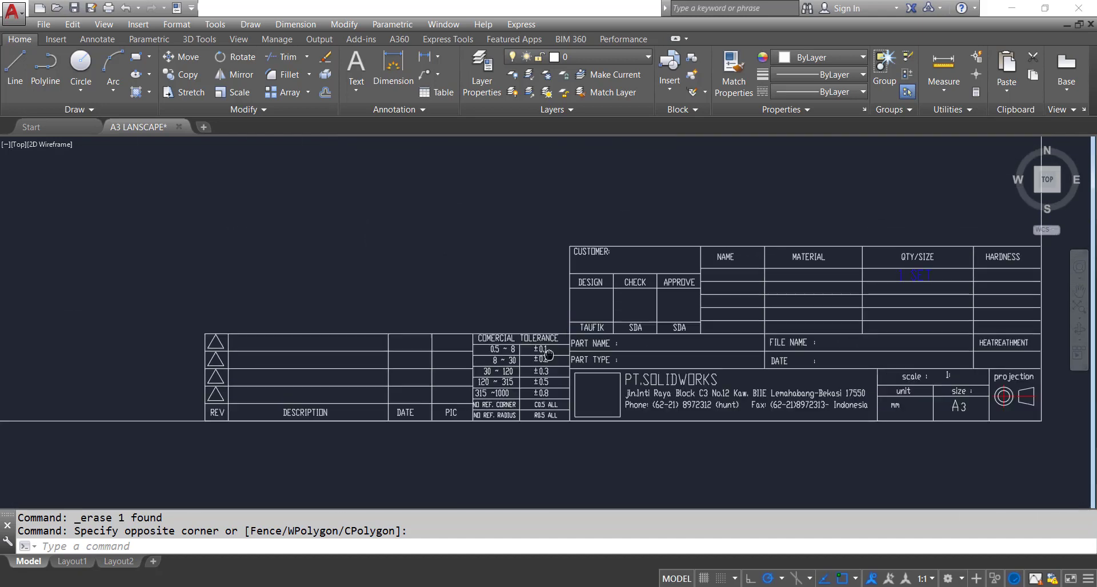
pyautogui.scroll(-4, 453, 301)
pyautogui.moveTo(453, 301); pyautogui.dragTo(552, 329, button='middle')
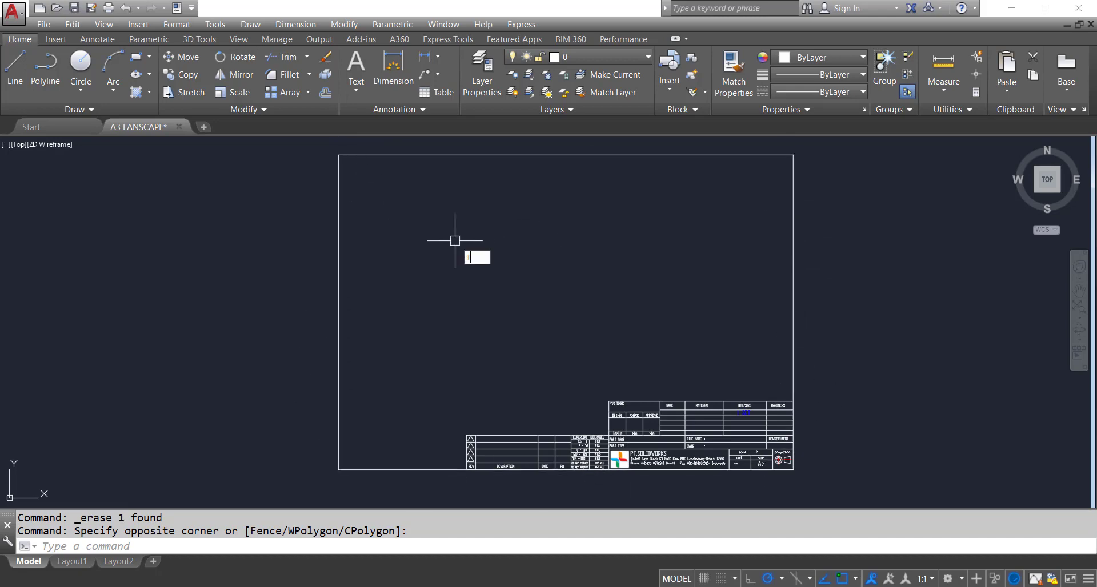
# Step: Add the multiline text "420x297" inside the upper part of the drawing frame
pyautogui.press('Return')
pyautogui.click(421, 211)
pyautogui.click(627, 272)
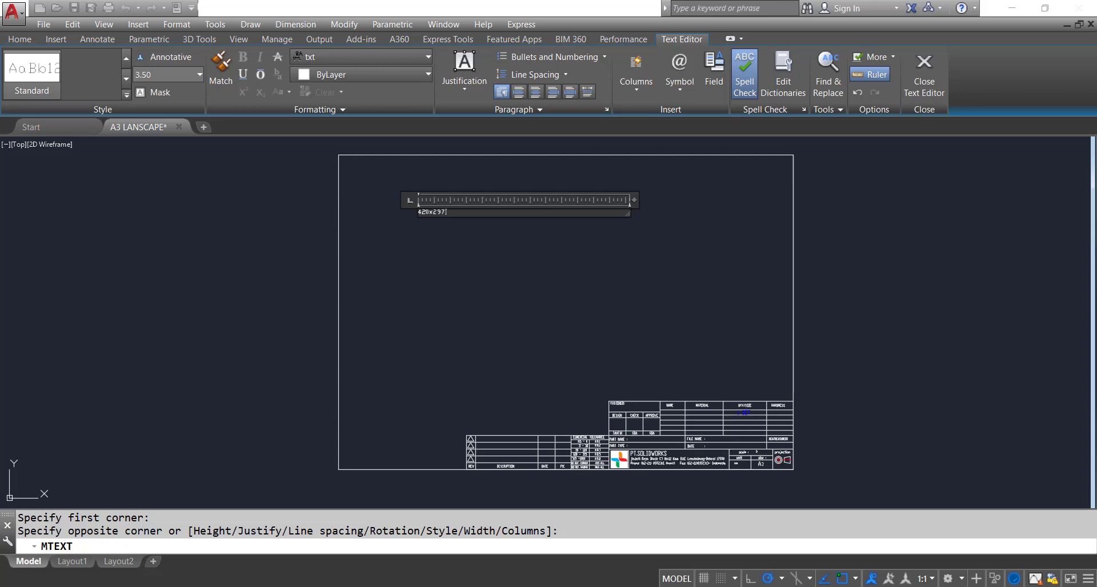
pyautogui.click(513, 261)
# Step: Scale the 420x297 text up from its lower-left corner until it is about as wide as the frame
pyautogui.scroll(2, 421, 216)
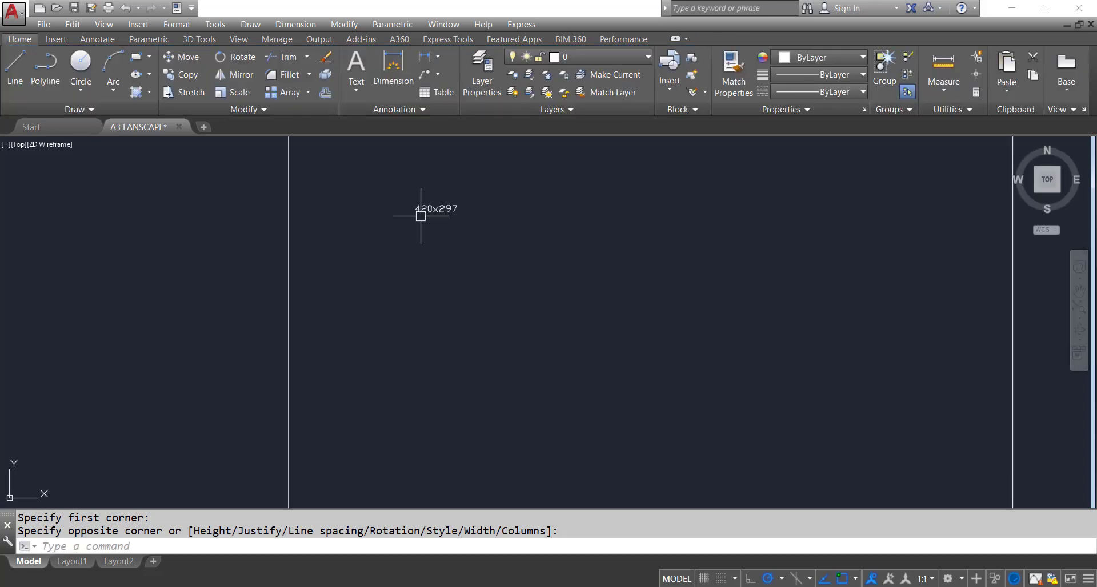
pyautogui.write('sc')
pyautogui.press('Return')
pyautogui.click(428, 210)
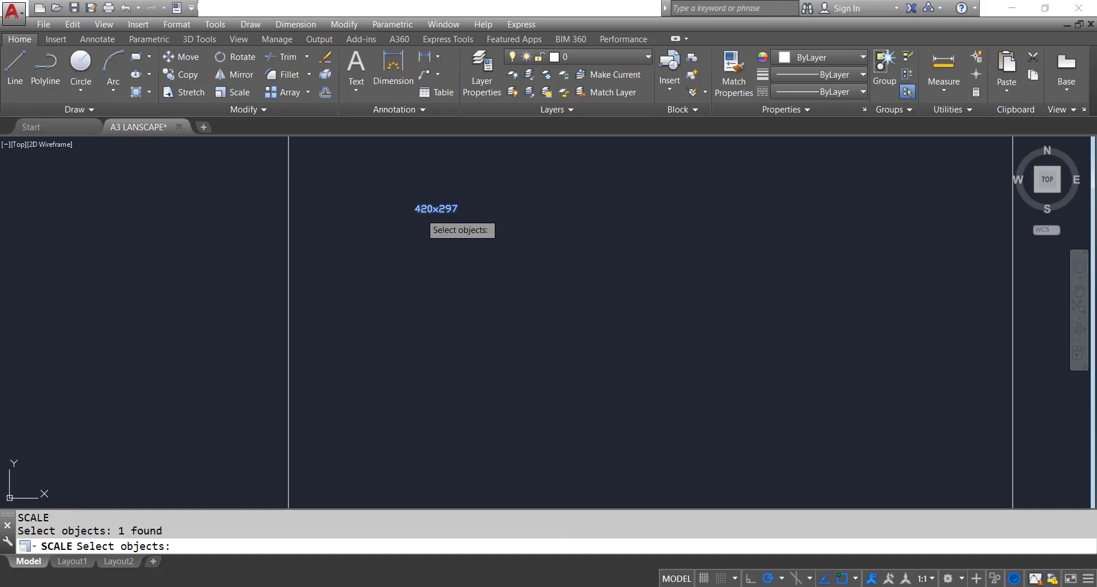
pyautogui.press('Return')
pyautogui.click(416, 212)
pyautogui.click(443, 220)
pyautogui.scroll(-3, 433, 283)
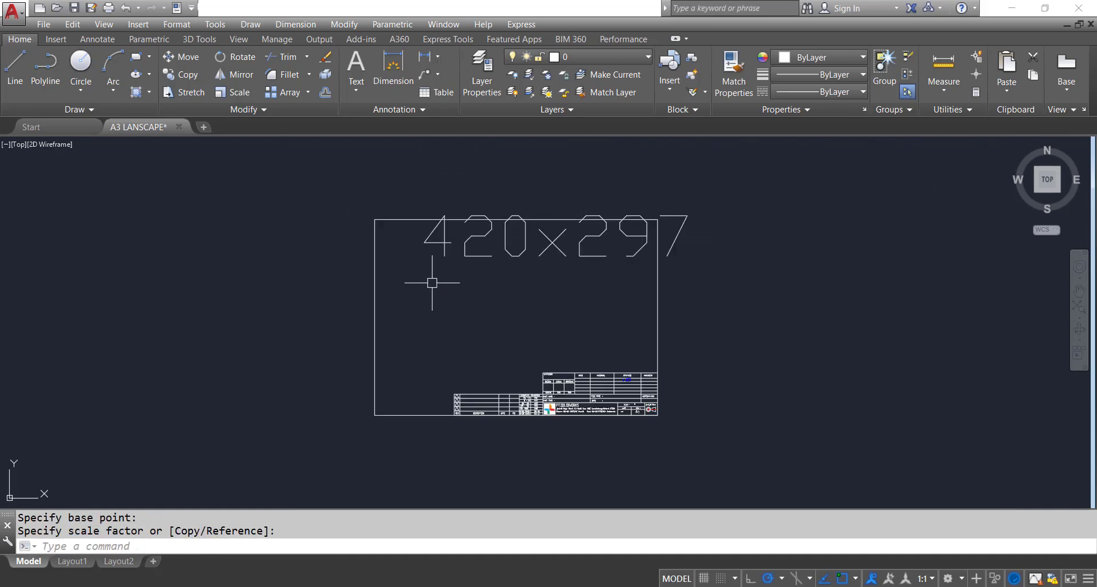
# Step: Move the enlarged 420x297 text inside the drawing frame and erase it
pyautogui.click(538, 250)
pyautogui.click(547, 239)
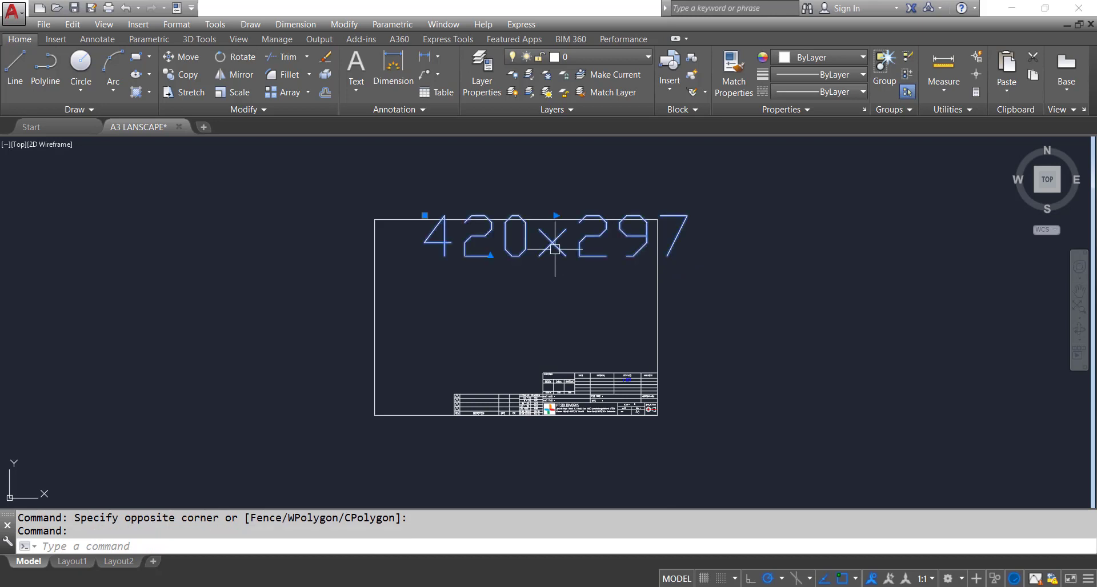
pyautogui.click(424, 215)
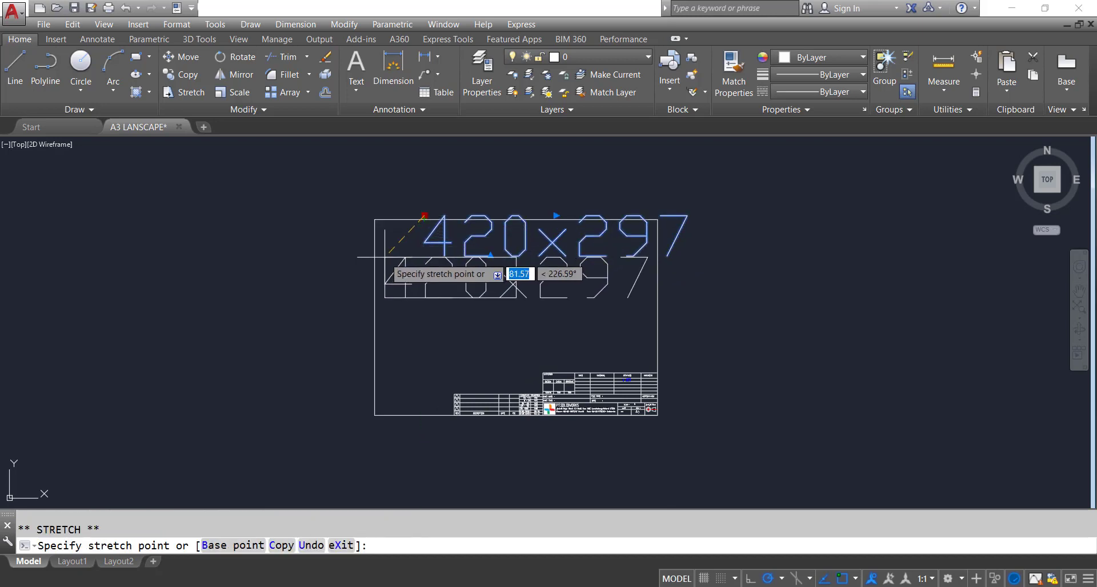
pyautogui.scroll(2, 464, 261)
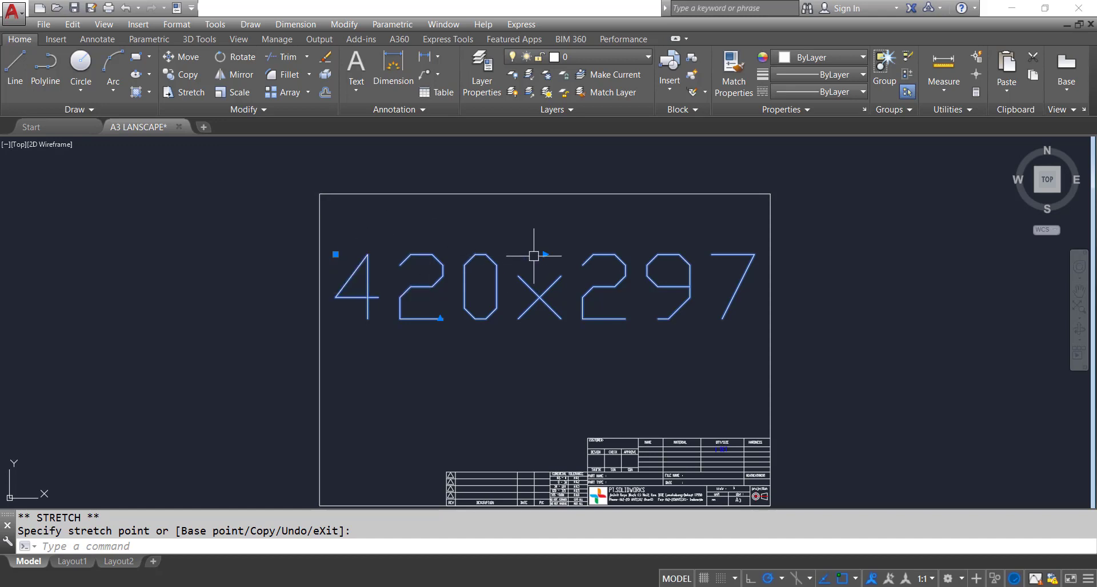
pyautogui.moveTo(534, 247); pyautogui.dragTo(526, 213, button='middle')
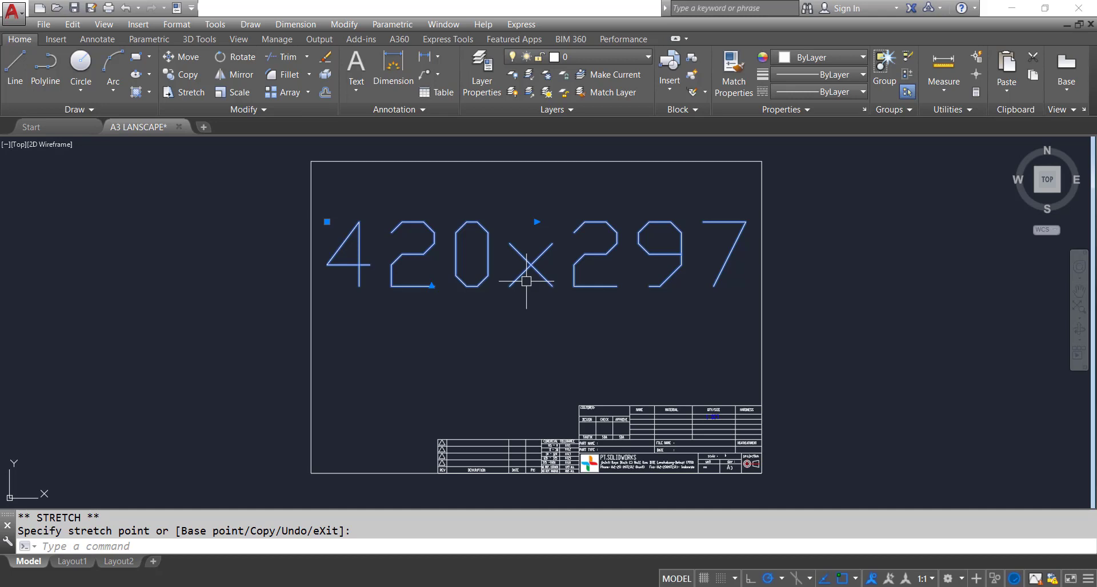
pyautogui.press('Delete')
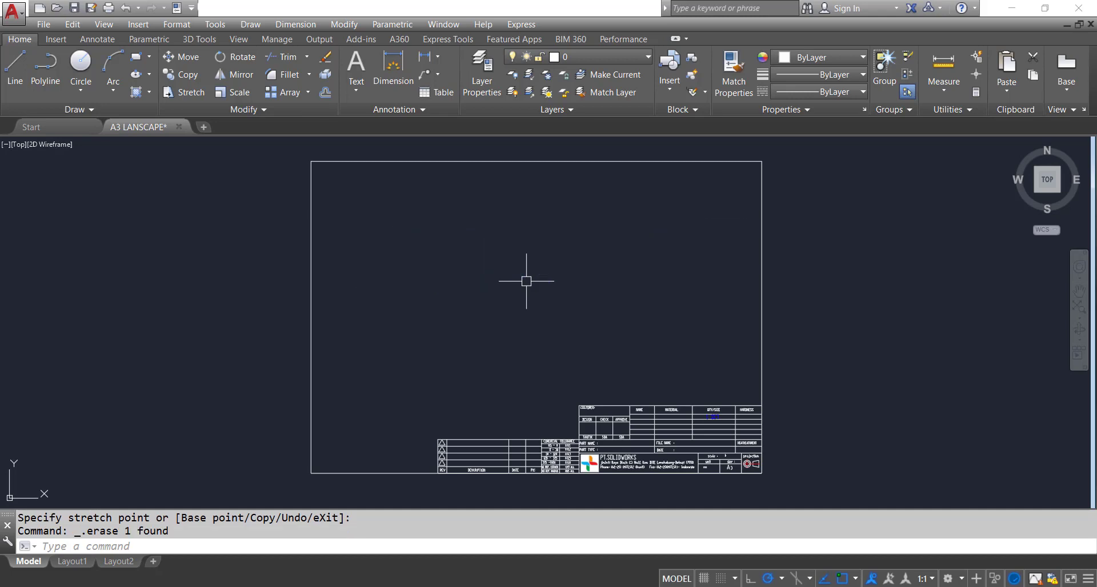
pyautogui.scroll(-4, 526, 279)
pyautogui.moveTo(526, 290); pyautogui.dragTo(583, 290, button='middle')
pyautogui.scroll(2, 580, 285)
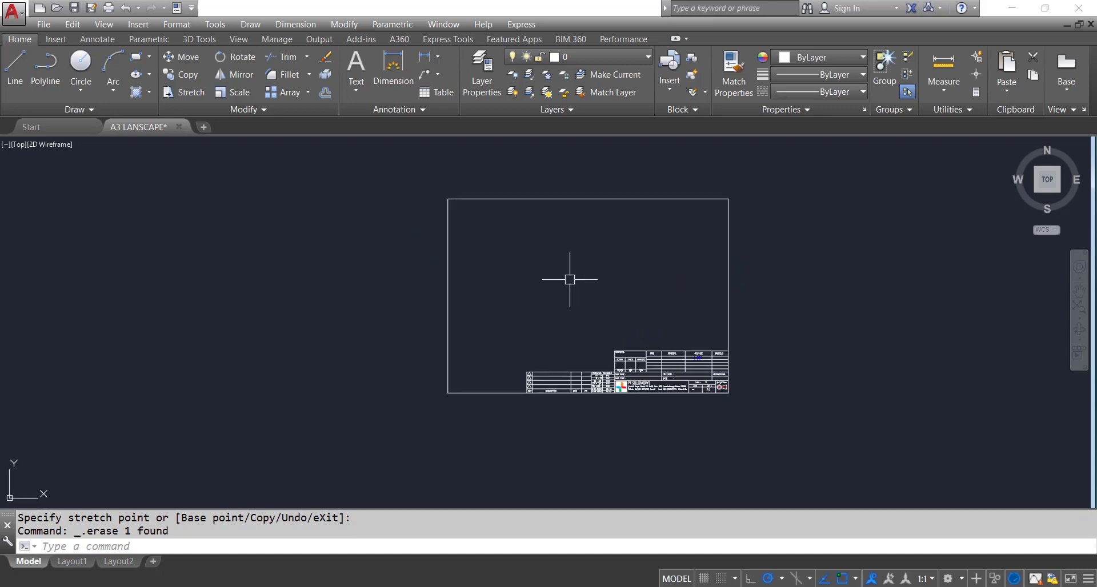
pyautogui.click(301, 26)
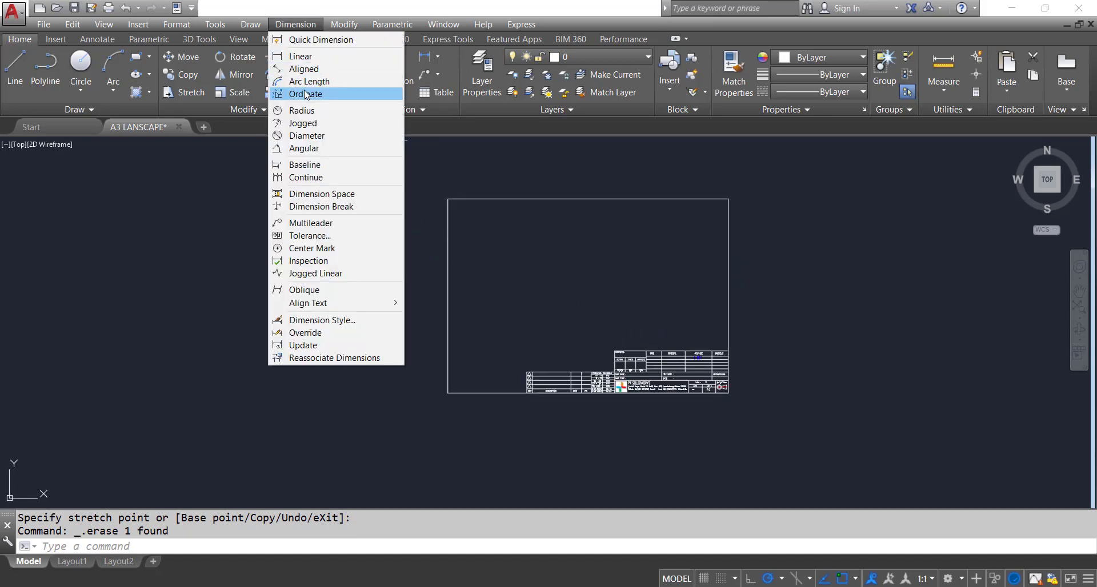
pyautogui.click(301, 56)
pyautogui.press('Escape')
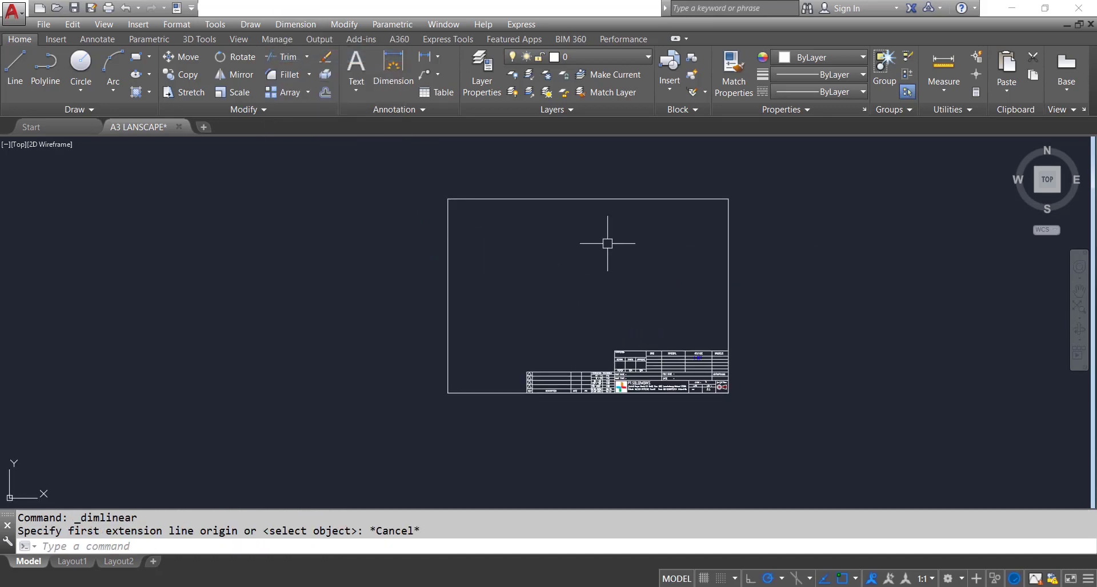
# Step: Add a linear dimension to the frame's top edge, placed just above it
pyautogui.write('dli')
pyautogui.press('Return')
pyautogui.press('Return')
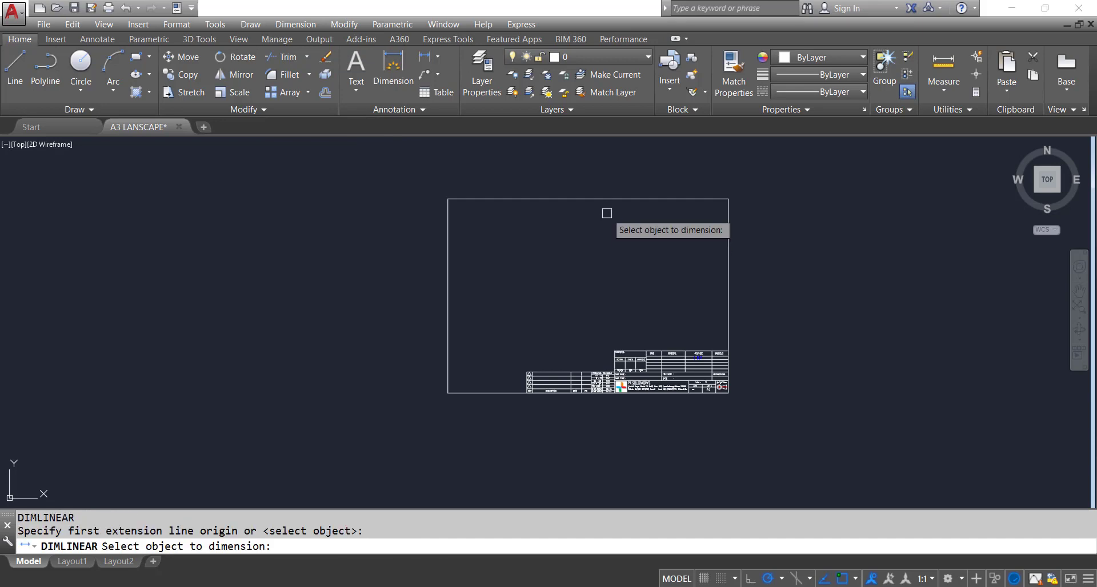
pyautogui.click(608, 199)
pyautogui.click(589, 187)
# Step: Add a linear dimension to the frame's left edge, placed outside the frame
pyautogui.press('Return')
pyautogui.press('Return')
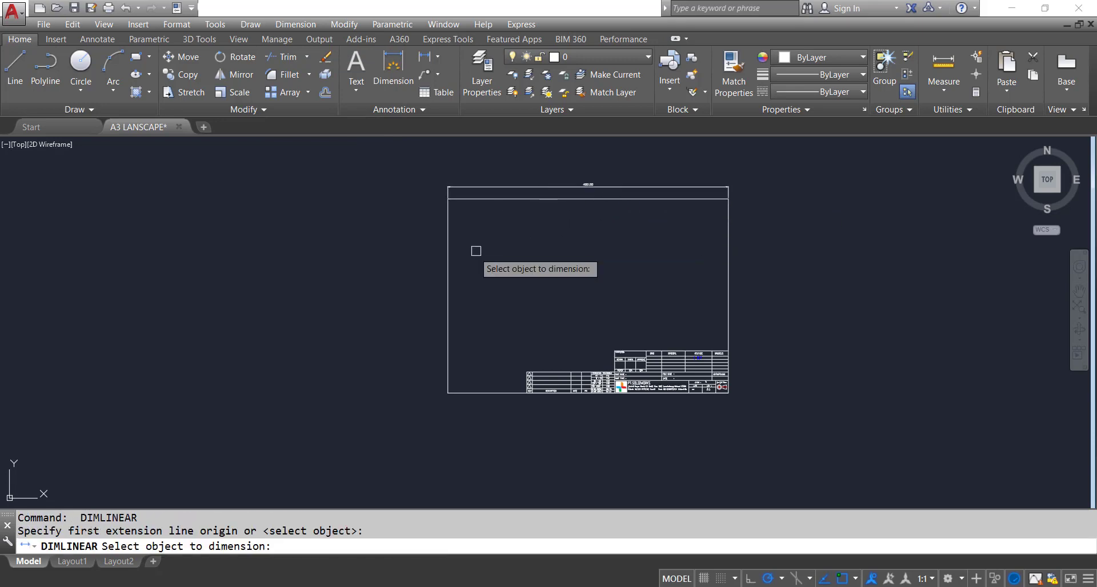
pyautogui.click(448, 272)
pyautogui.click(421, 269)
# Step: Read the height and width dimensions of the drawing frame
pyautogui.scroll(9, 428, 314)
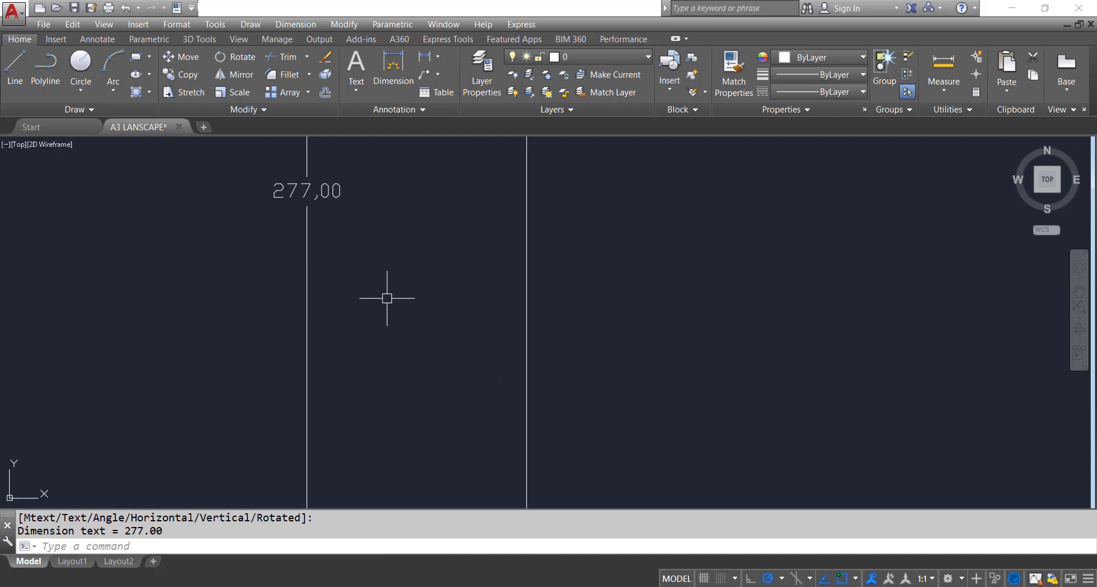
pyautogui.moveTo(387, 299); pyautogui.dragTo(262, 333, button='middle')
pyautogui.scroll(-6, 252, 319)
pyautogui.scroll(4, 433, 209)
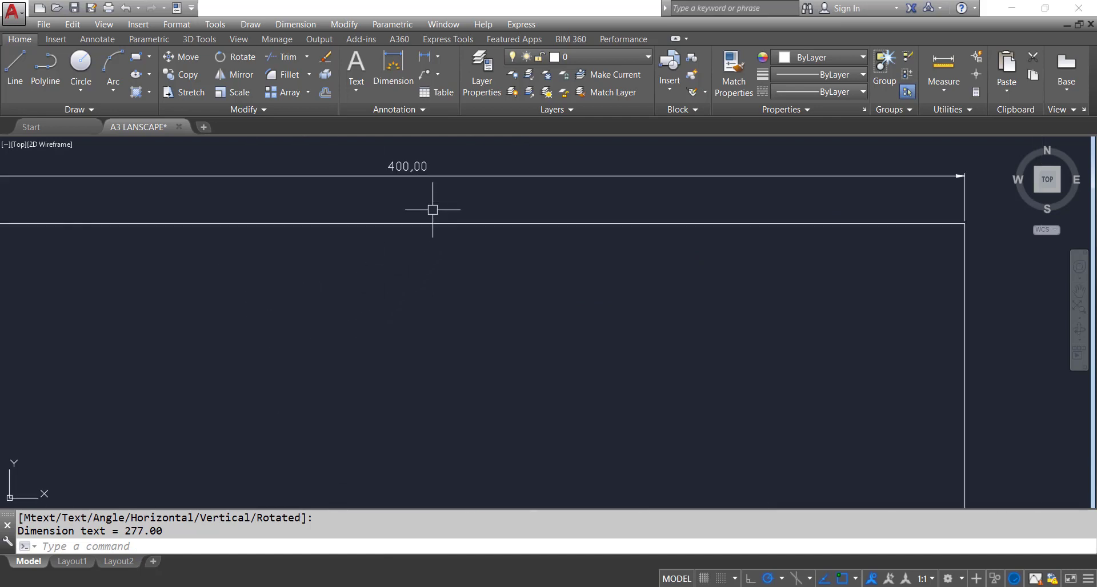
pyautogui.scroll(-5, 432, 210)
pyautogui.scroll(-1, 502, 232)
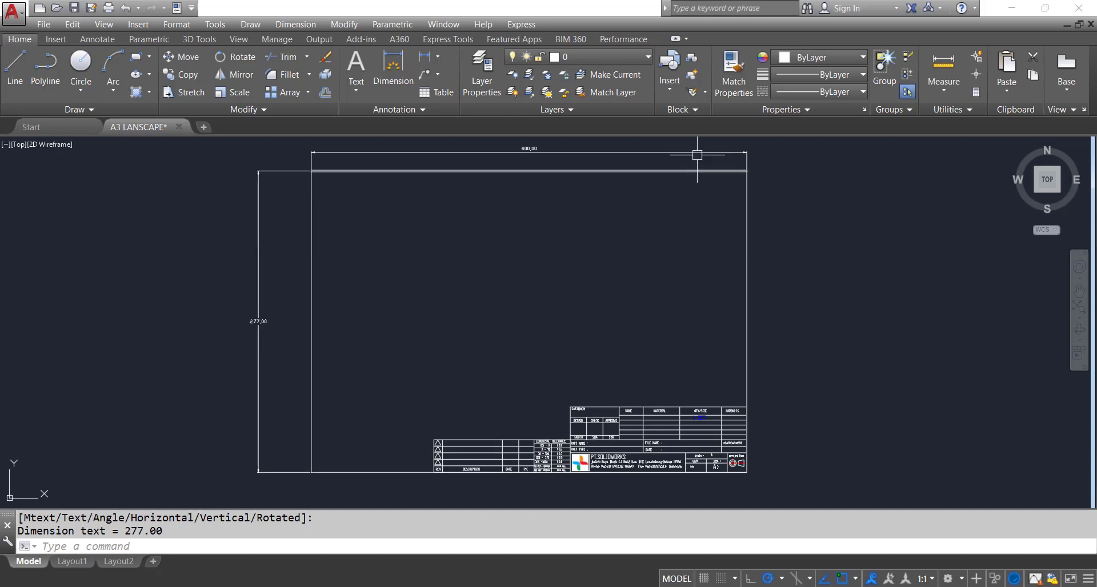
pyautogui.moveTo(515, 244); pyautogui.dragTo(553, 269, button='middle')
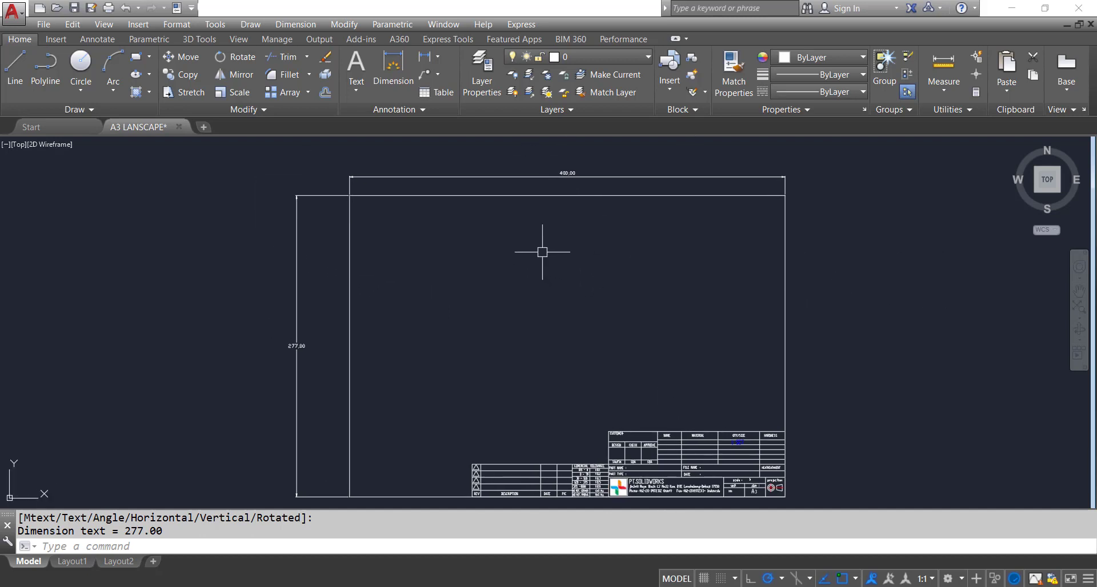
# Step: Erase the two linear dimensions along the frame's top and left edges
pyautogui.click(539, 177)
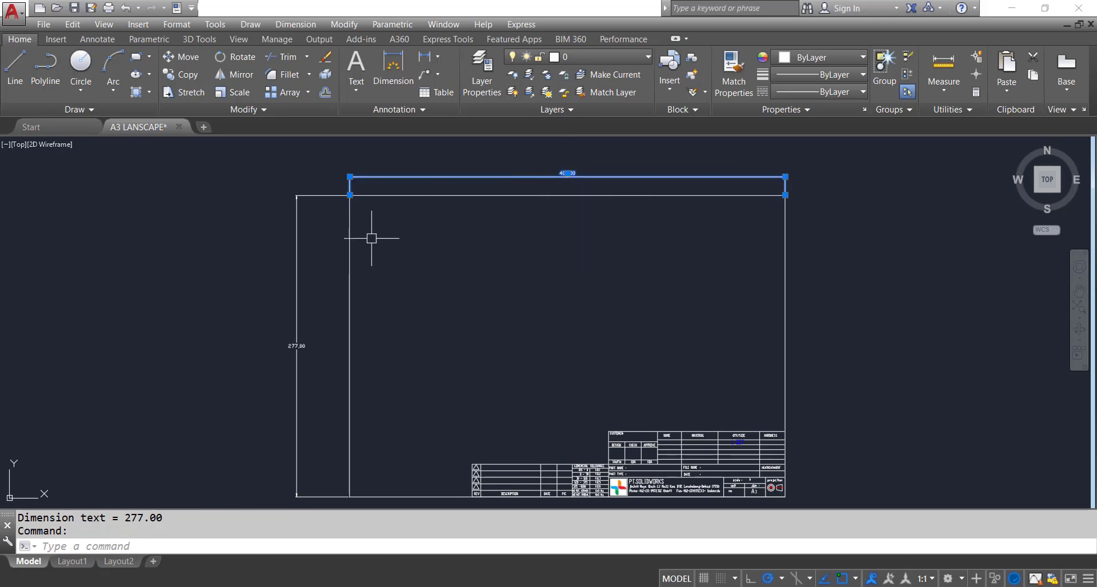
pyautogui.click(295, 295)
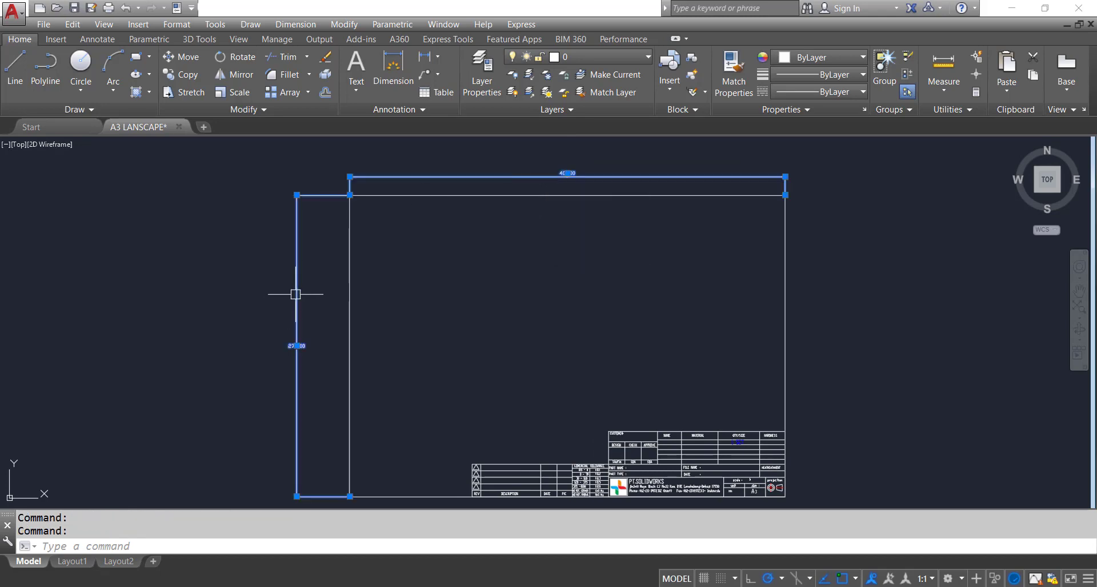
pyautogui.press('Return')
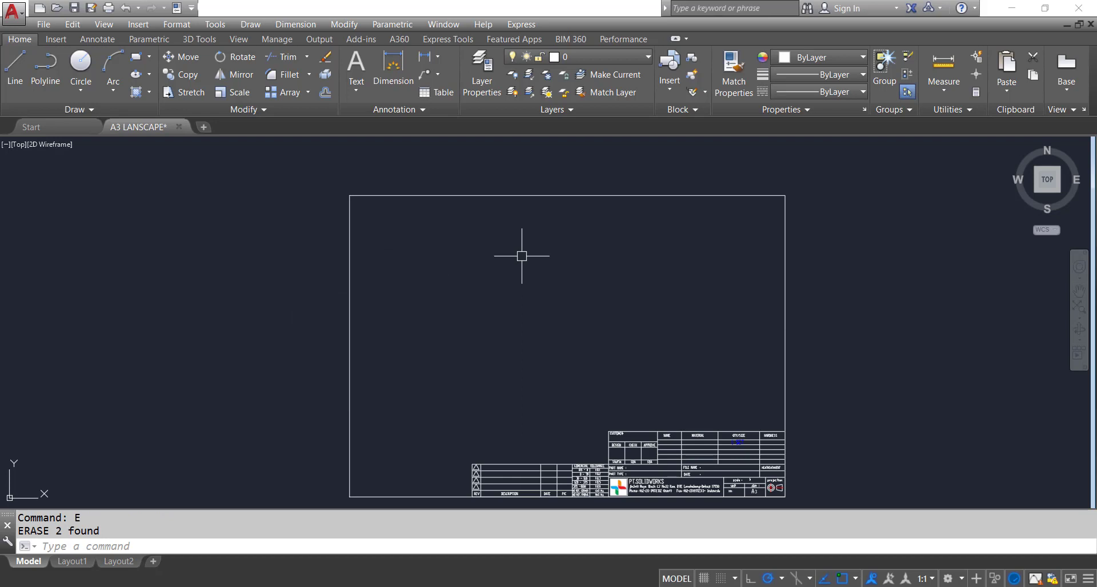
# Step: Scale the whole frame with its title block by a factor of 10 from the frame's lower-left corner
pyautogui.scroll(-2, 521, 256)
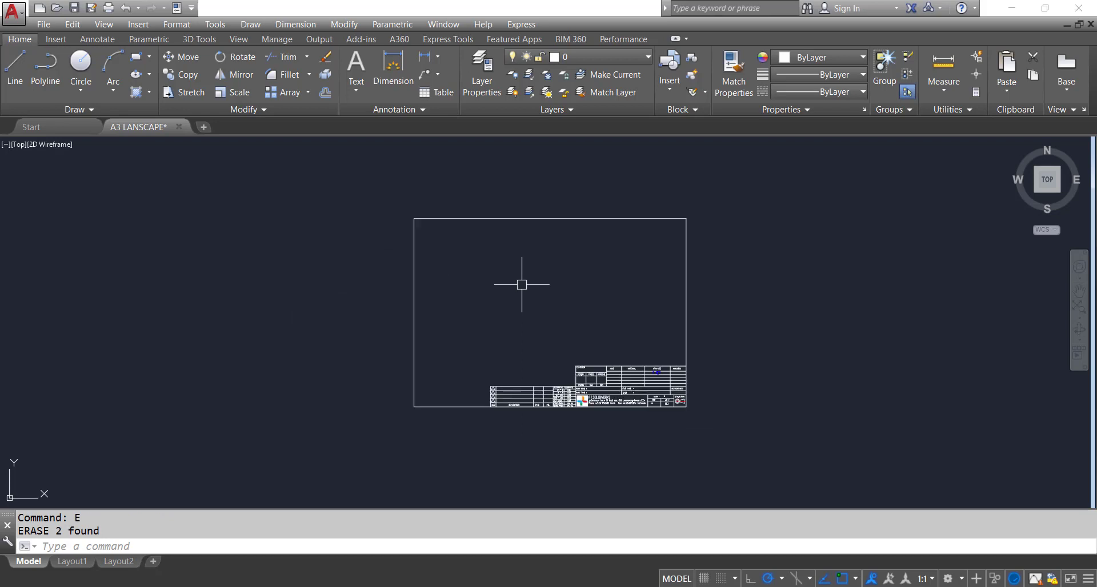
pyautogui.write('sc')
pyautogui.press('Return')
pyautogui.click(346, 194)
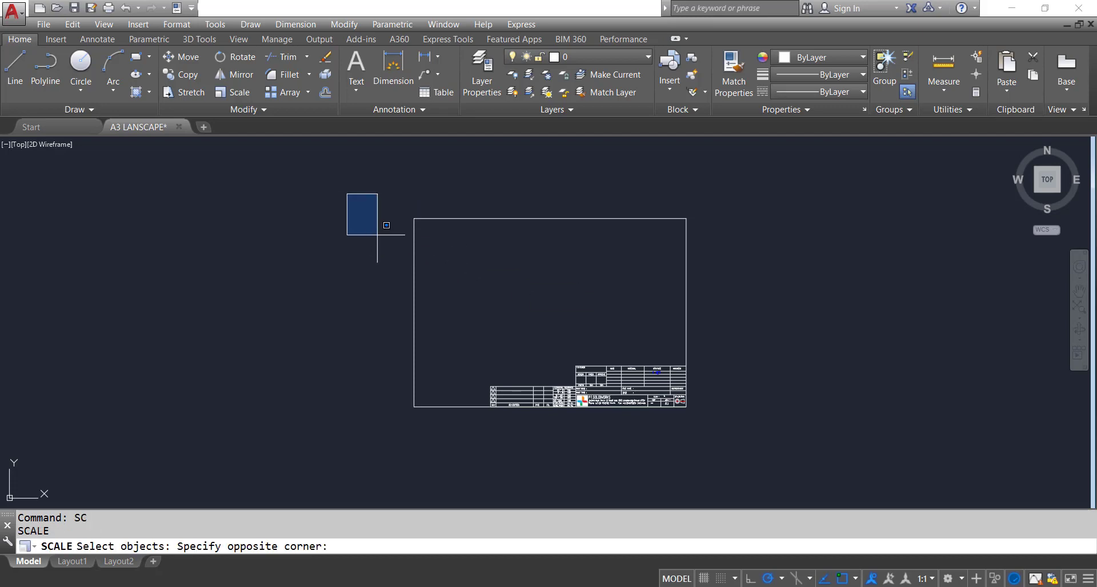
pyautogui.click(738, 450)
pyautogui.press('Return')
pyautogui.click(414, 407)
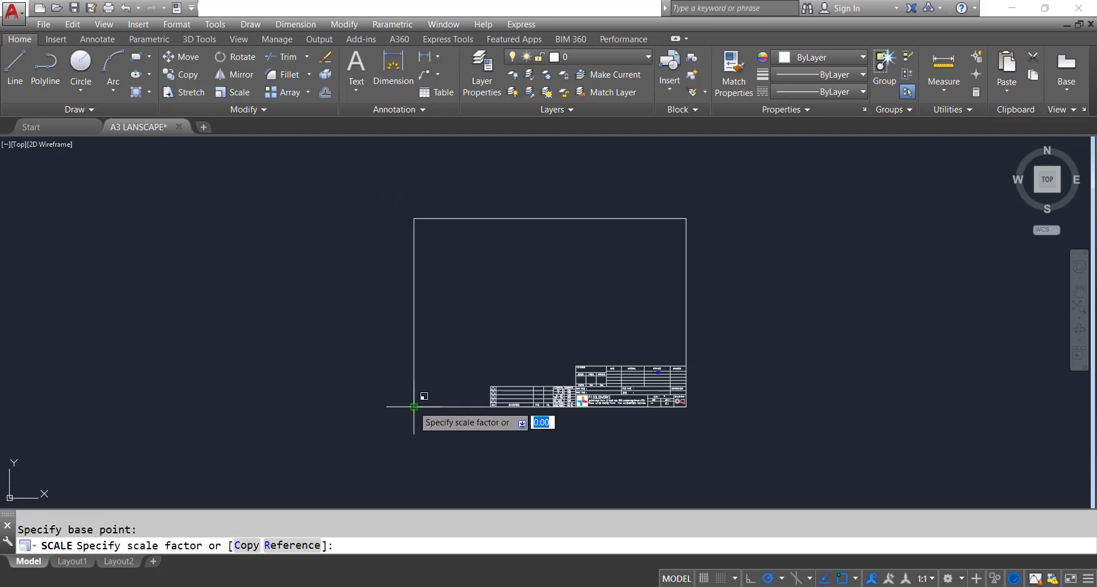
pyautogui.write('10')
pyautogui.press('Return')
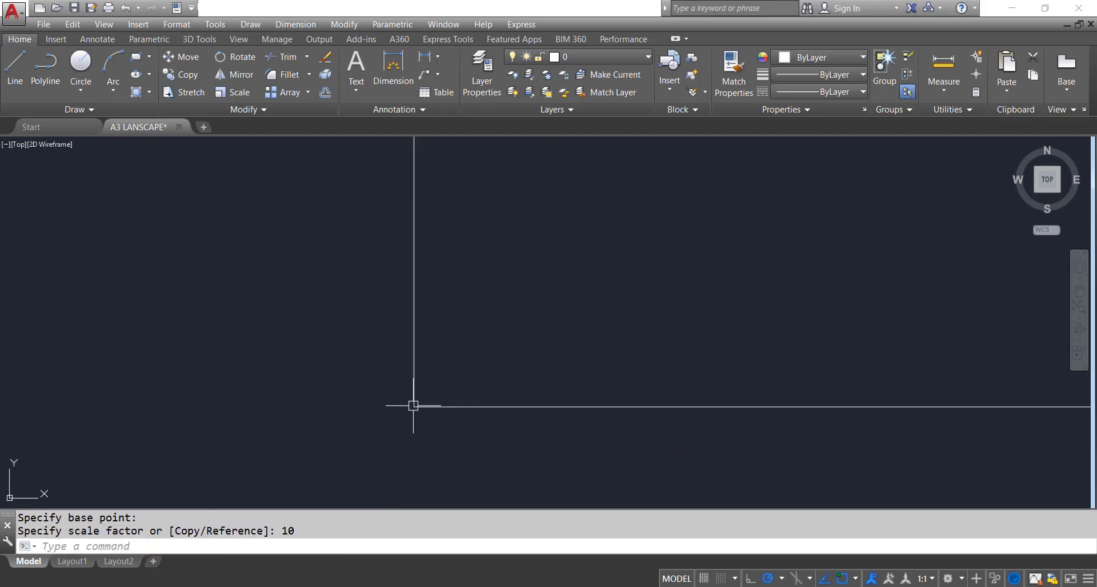
# Step: Look at the Layout1 sheet and return to model space
pyautogui.scroll(-10, 412, 407)
pyautogui.scroll(2, 569, 313)
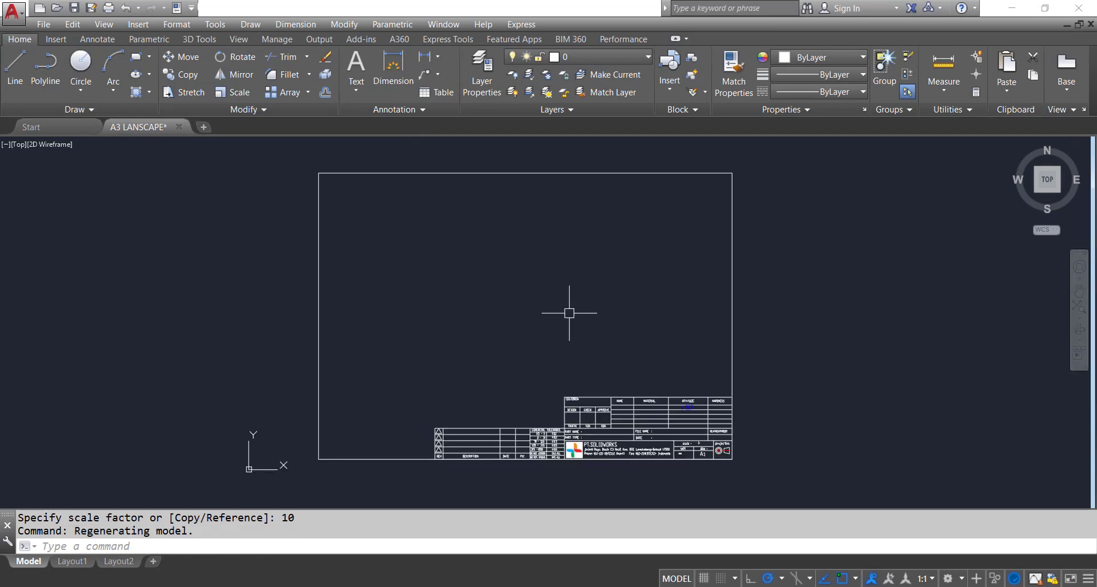
pyautogui.click(90, 563)
pyautogui.click(680, 345)
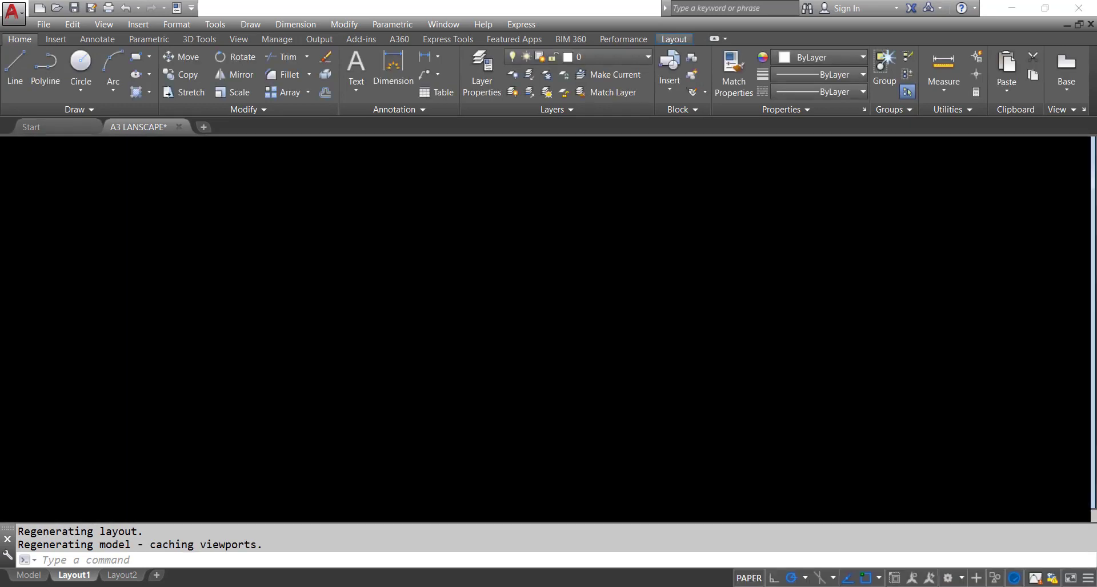
pyautogui.click(28, 576)
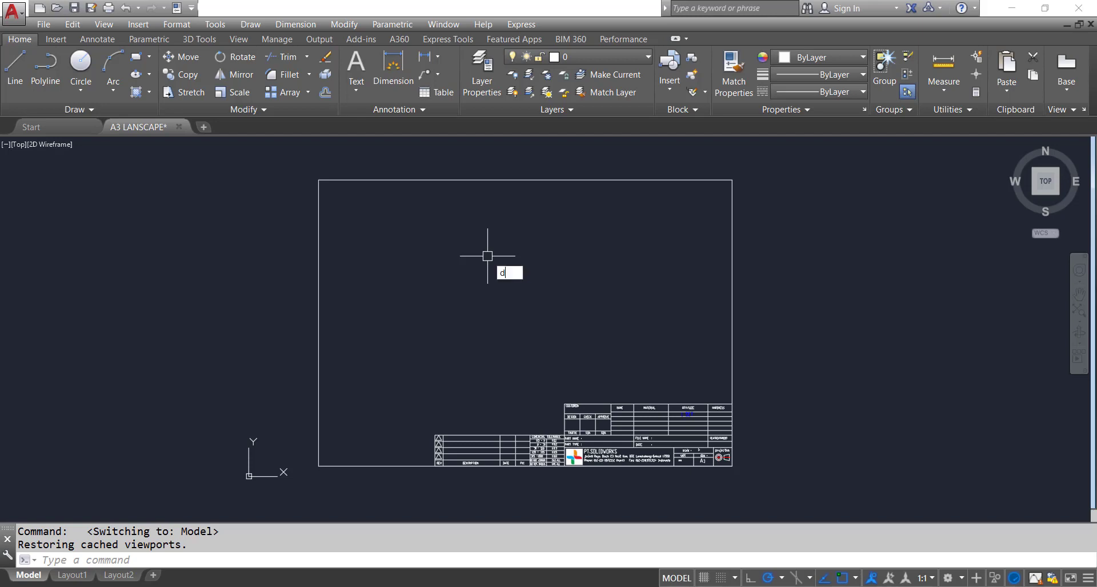
# Step: Add linear dimensions to the scaled frame's top and left edges, placed outside the frame
pyautogui.press('Return')
pyautogui.press('Return')
pyautogui.click(525, 180)
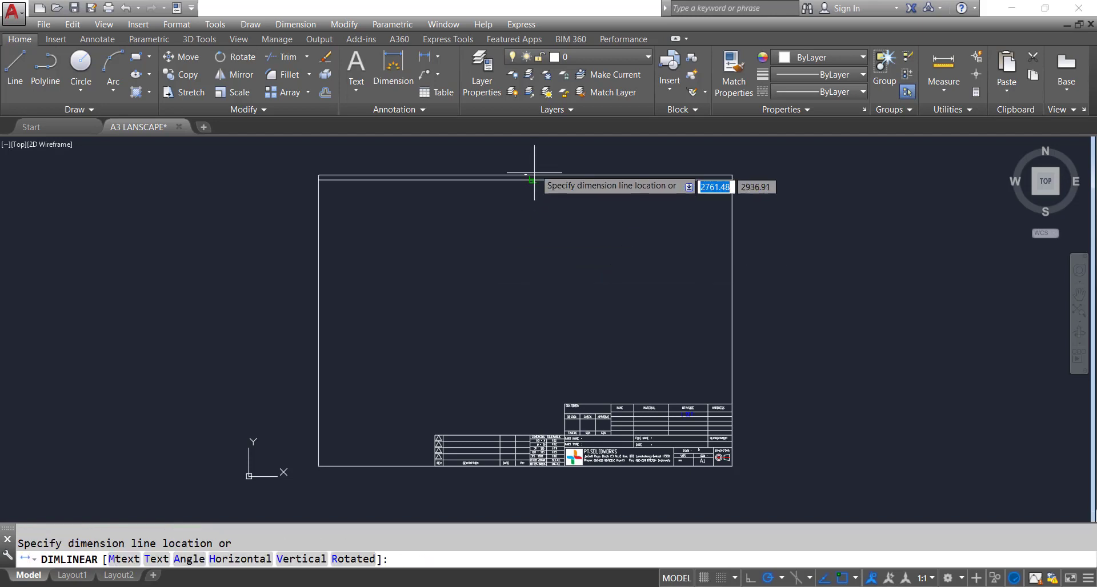
pyautogui.click(525, 161)
pyautogui.press('Return')
pyautogui.press('Return')
pyautogui.click(318, 316)
pyautogui.click(295, 329)
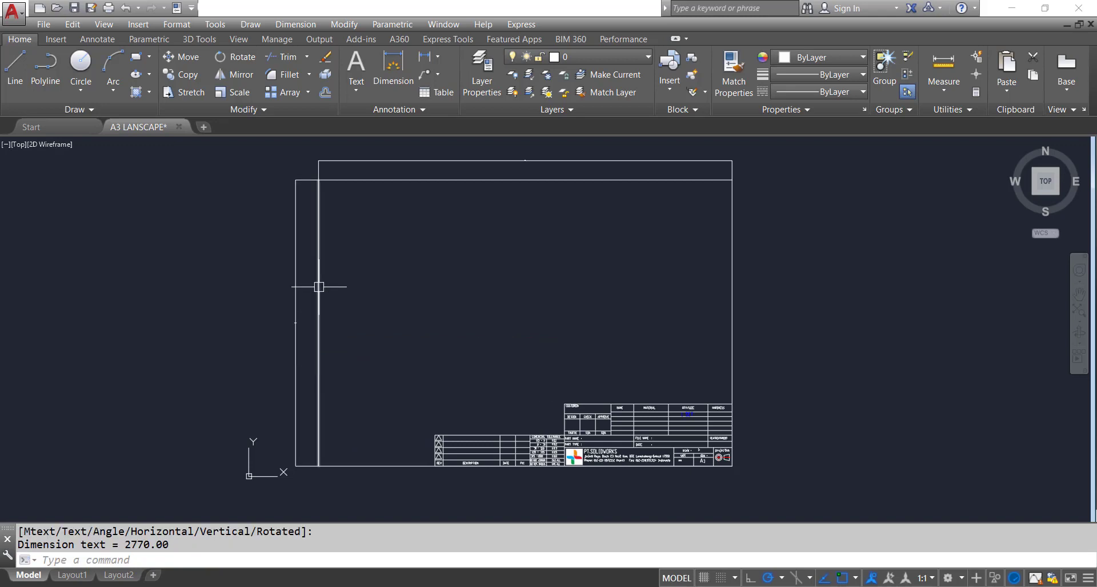
# Step: Read the width dimension above the scaled frame
pyautogui.scroll(8, 507, 164)
pyautogui.moveTo(507, 165); pyautogui.dragTo(600, 248, button='middle')
pyautogui.scroll(3, 801, 170)
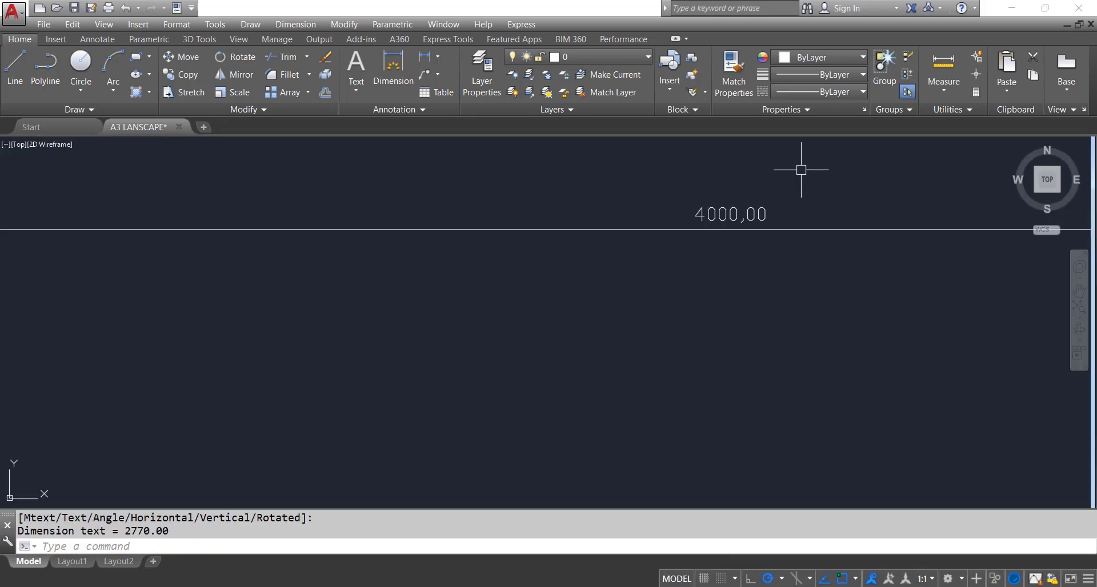
pyautogui.scroll(-3, 530, 190)
pyautogui.scroll(-8, 530, 191)
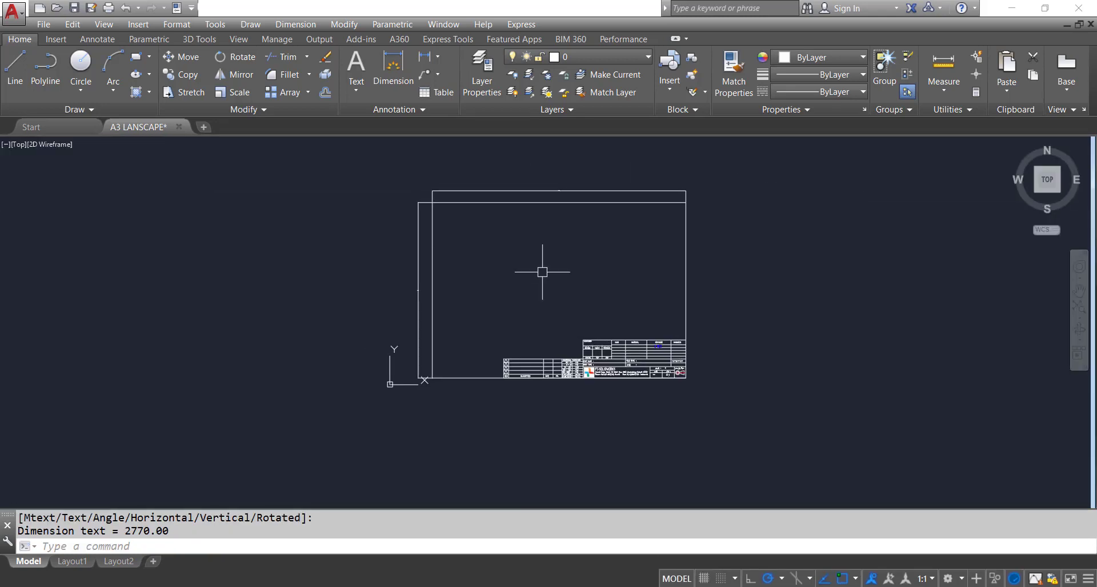
# Step: Scale the frame, its title block and both dimensions by a factor of .1 from the frame's lower-left corner
pyautogui.press('Return')
pyautogui.click(392, 152)
pyautogui.click(739, 409)
pyautogui.press('Return')
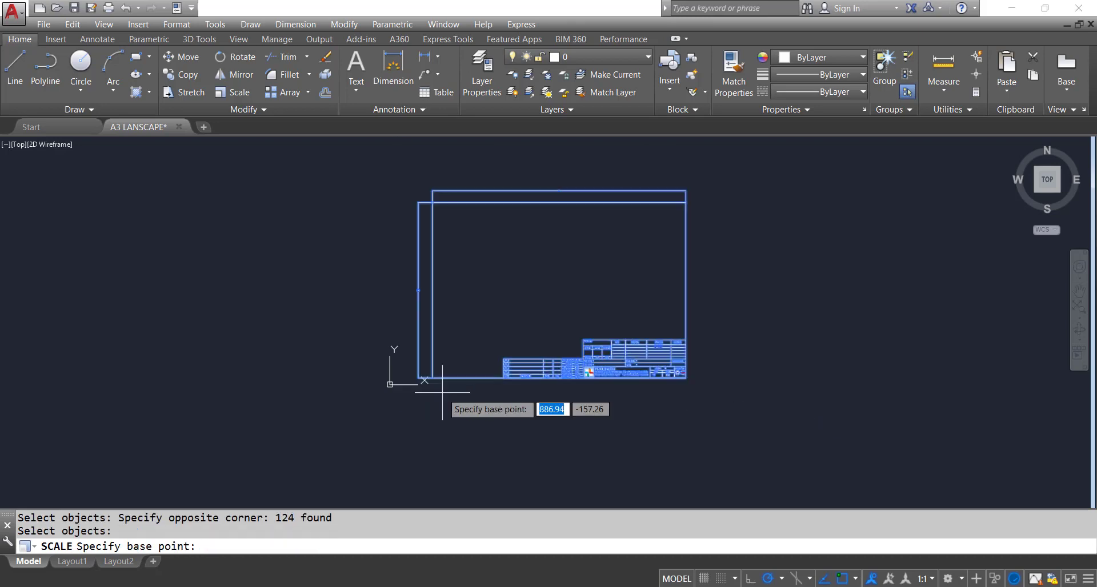
pyautogui.click(436, 377)
pyautogui.write('.')
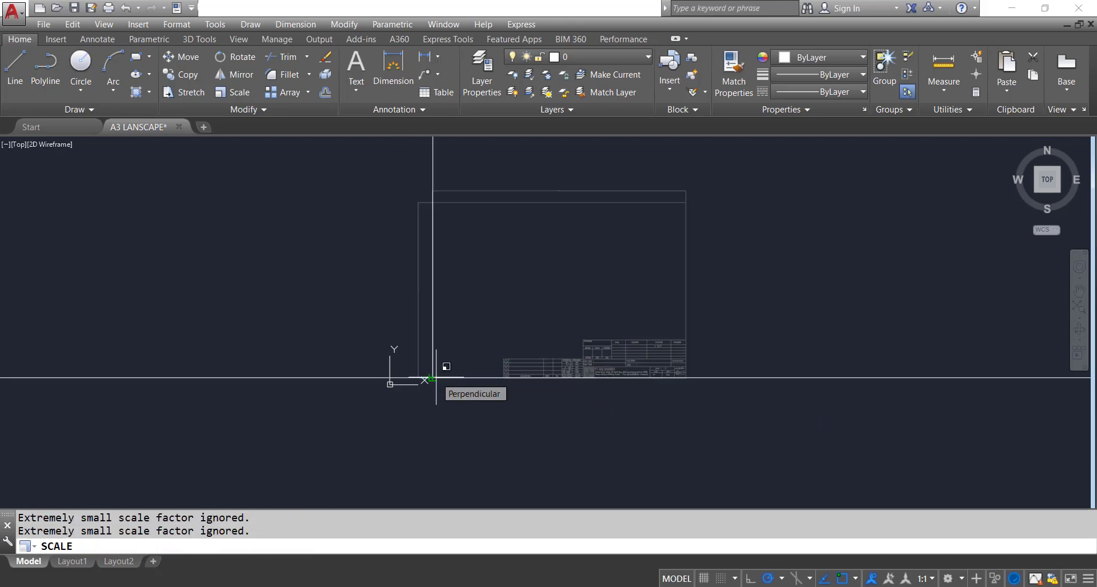
pyautogui.write('1')
pyautogui.press('Return')
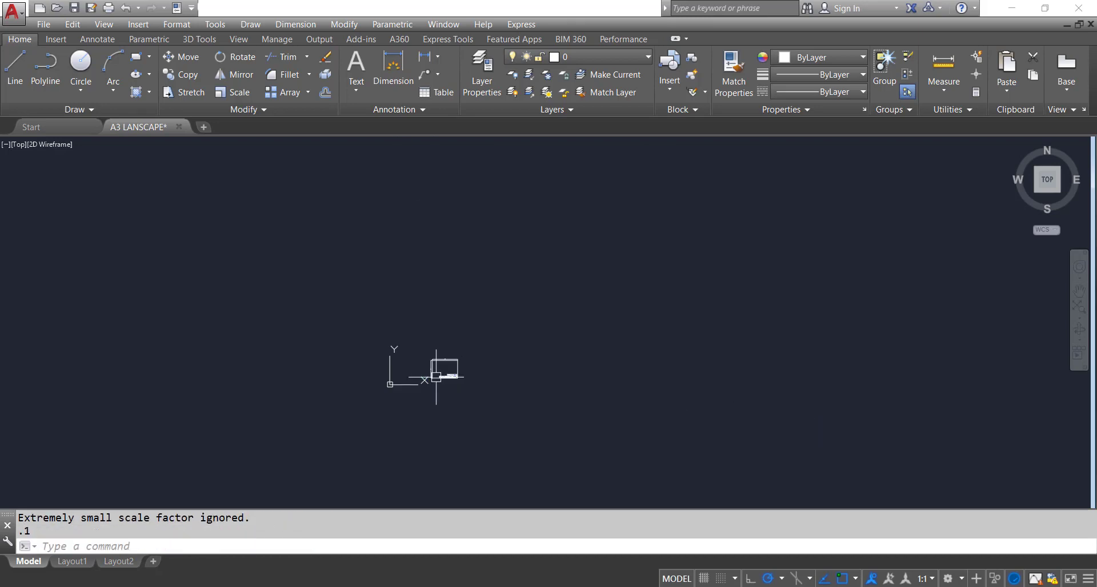
# Step: Zoom to the drawing's extents and read the frame's width and height dimensions
pyautogui.write('z')
pyautogui.press('Return')
pyautogui.write('e')
pyautogui.press('Return')
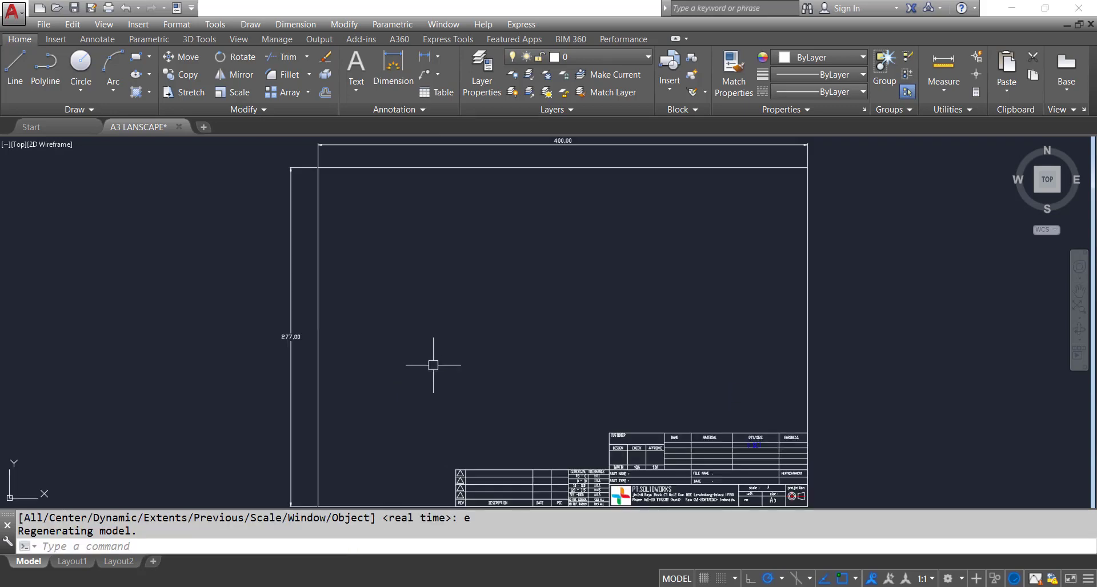
pyautogui.moveTo(557, 149); pyautogui.dragTo(557, 221, button='middle')
pyautogui.scroll(6, 557, 221)
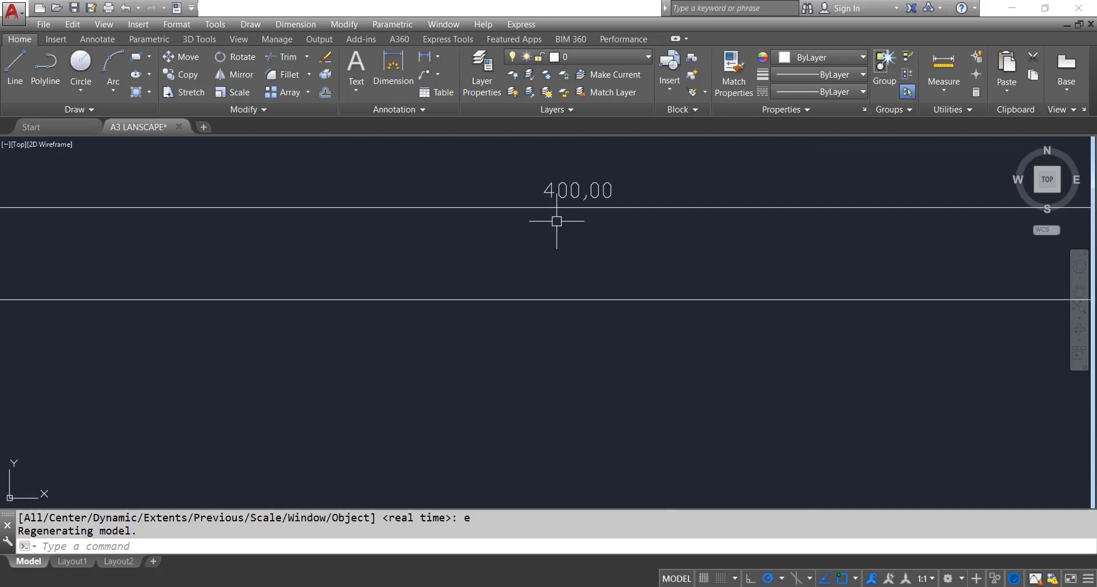
pyautogui.scroll(-4, 556, 221)
pyautogui.moveTo(410, 292); pyautogui.dragTo(428, 213, button='middle')
pyautogui.scroll(-4, 428, 213)
pyautogui.scroll(6, 311, 307)
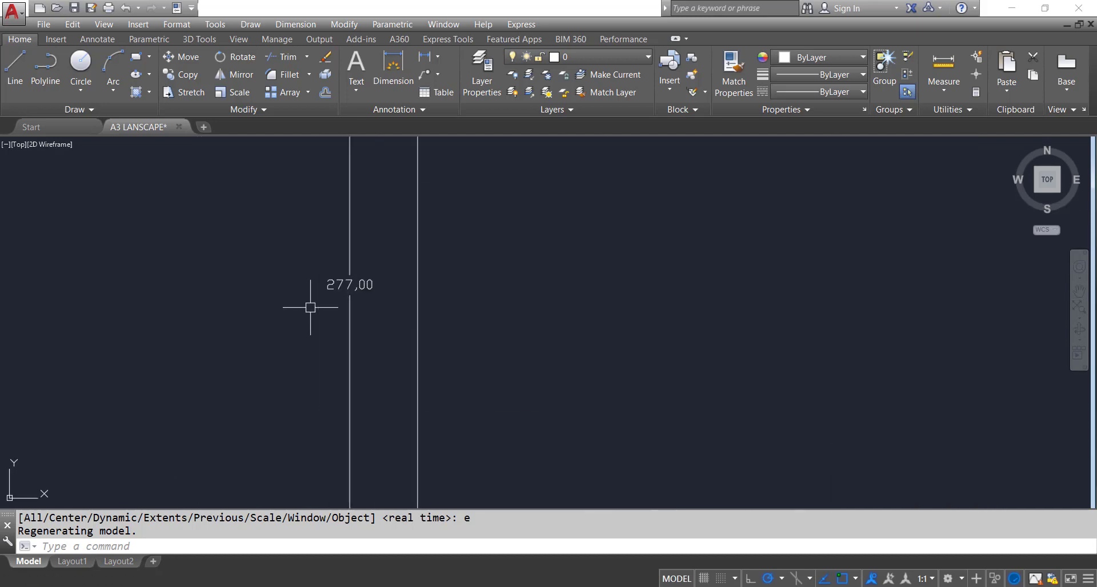
pyautogui.scroll(-5, 311, 308)
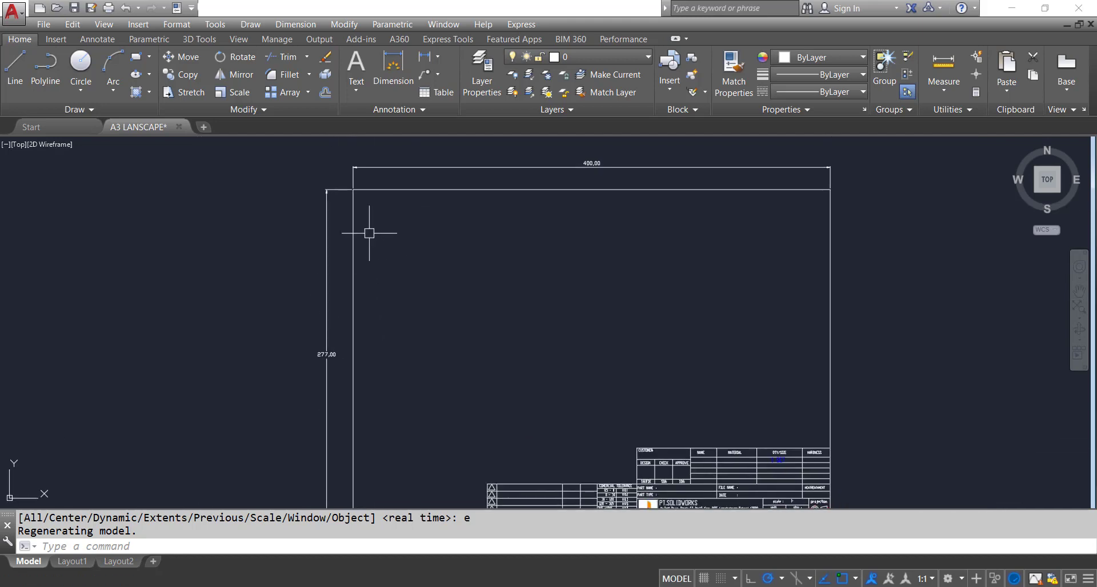
# Step: Erase the linear dimensions above and beside the reduced frame
pyautogui.click(383, 169)
pyautogui.write('e')
pyautogui.press('Return')
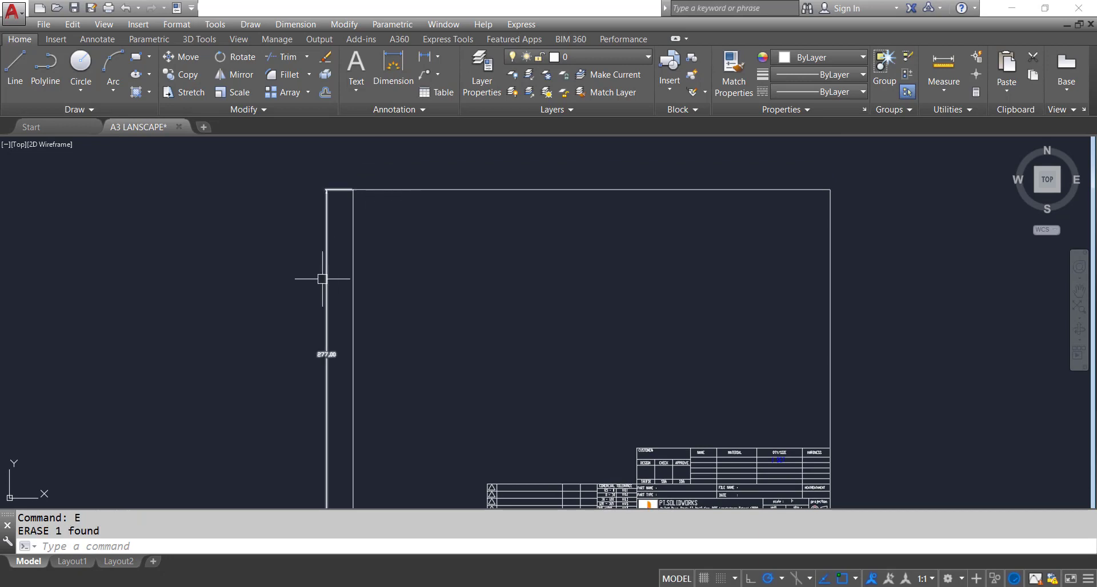
pyautogui.click(321, 228)
pyautogui.press('Delete')
# Step: Examine the tolerance table, part fields, company block and size and projection fields in the title block
pyautogui.scroll(-6, 315, 212)
pyautogui.scroll(2, 373, 271)
pyautogui.scroll(11, 407, 262)
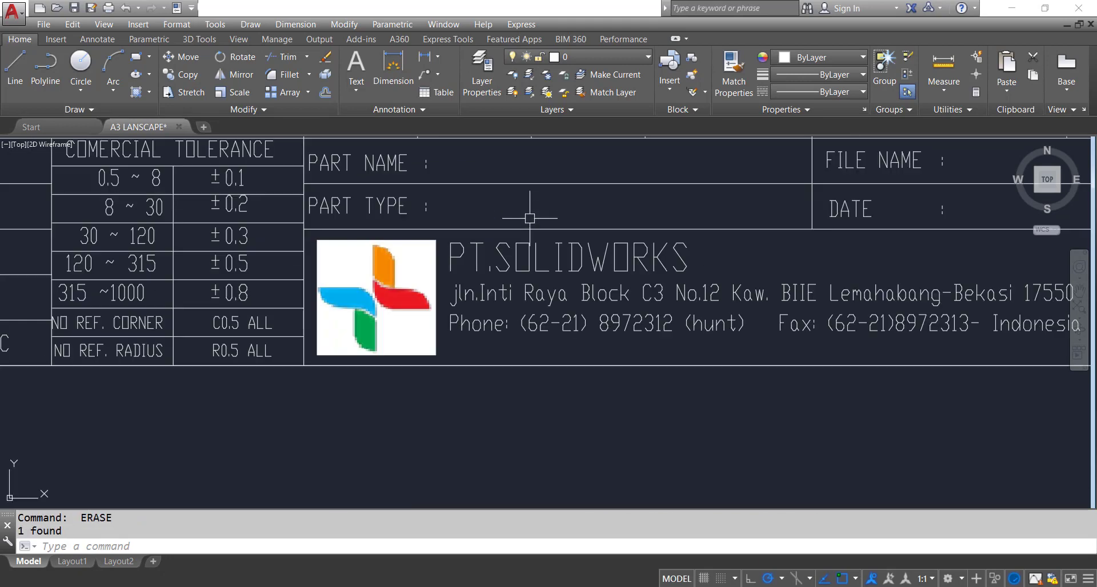
pyautogui.moveTo(475, 281); pyautogui.dragTo(540, 366, button='middle')
pyautogui.scroll(-2, 546, 366)
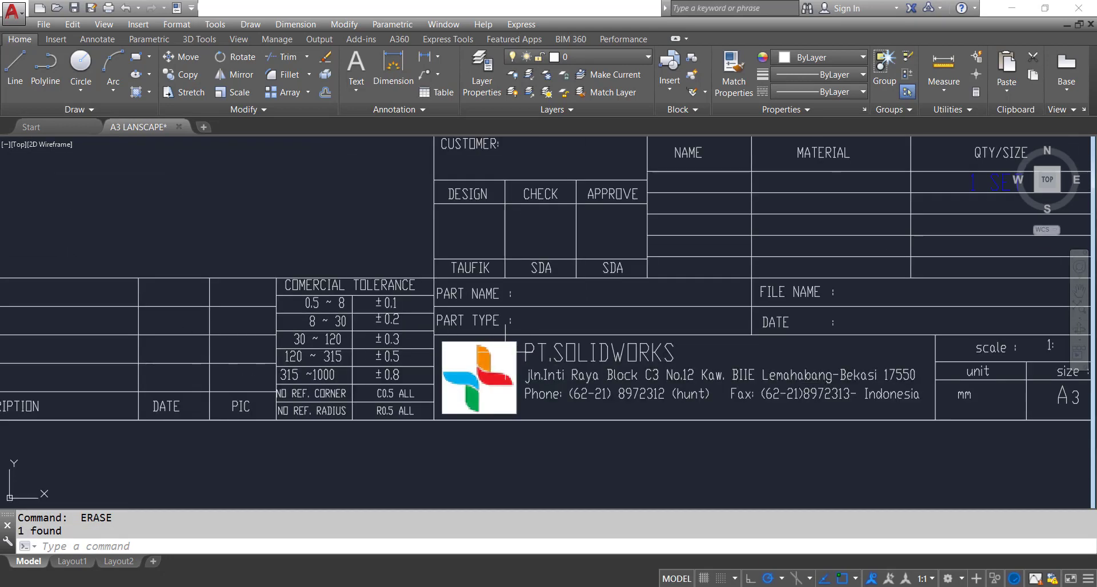
pyautogui.scroll(-3, 394, 382)
pyautogui.scroll(3, 742, 306)
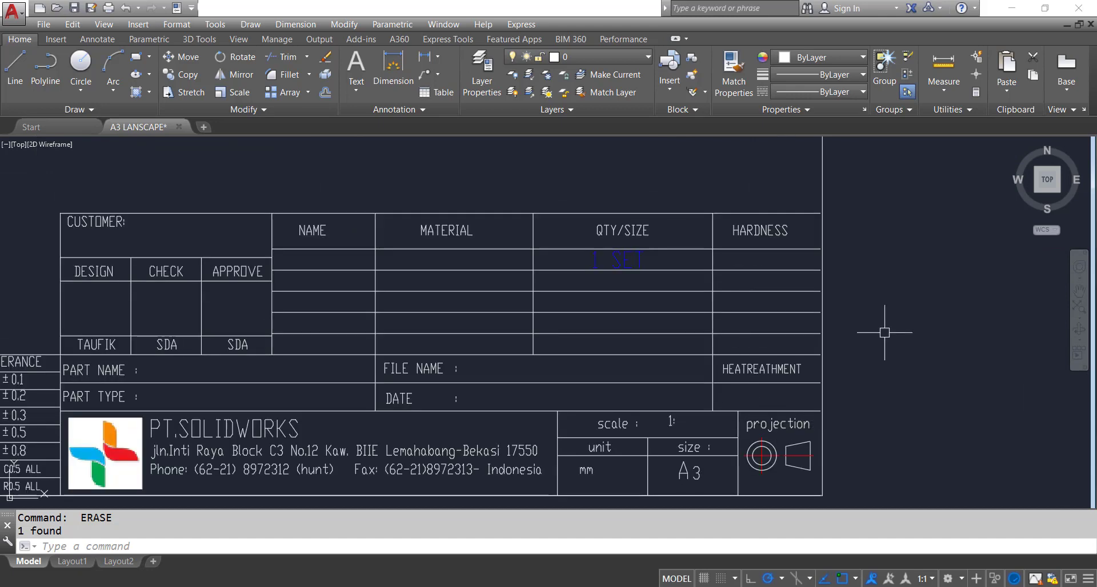
pyautogui.scroll(-4, 885, 333)
pyautogui.moveTo(465, 243); pyautogui.dragTo(463, 352, button='middle')
pyautogui.scroll(-4, 464, 343)
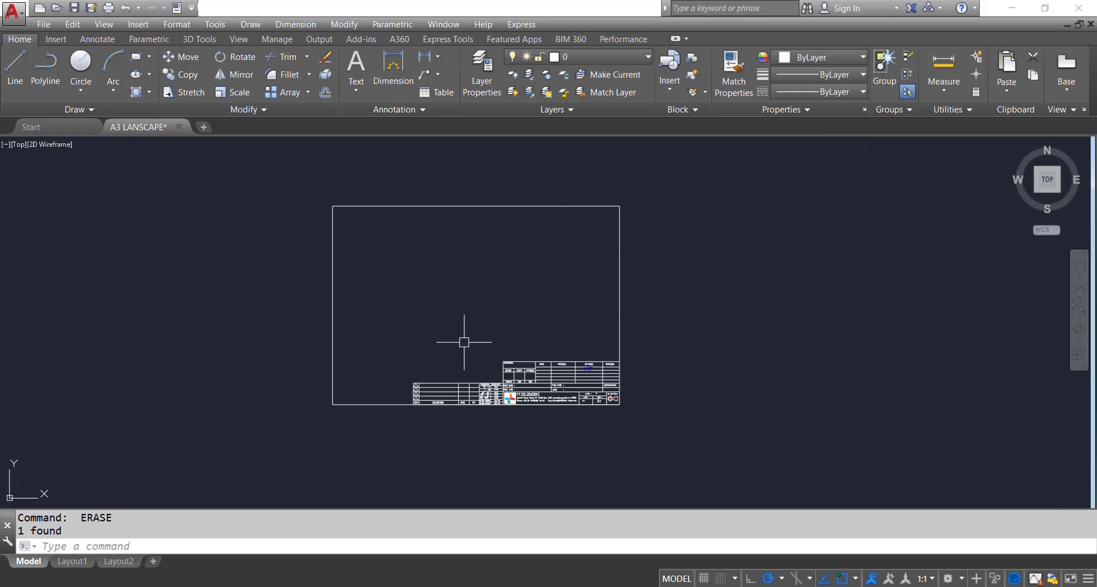
# Step: Fit the whole frame in view and save the drawing
pyautogui.write('z')
pyautogui.press('Return')
pyautogui.write('e')
pyautogui.press('Return')
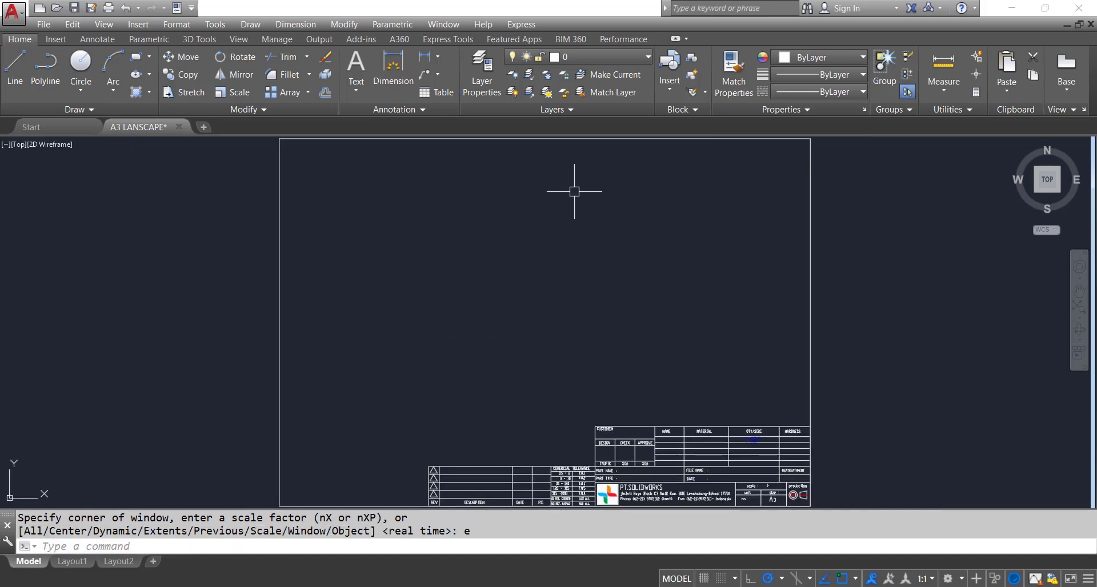
pyautogui.click(76, 9)
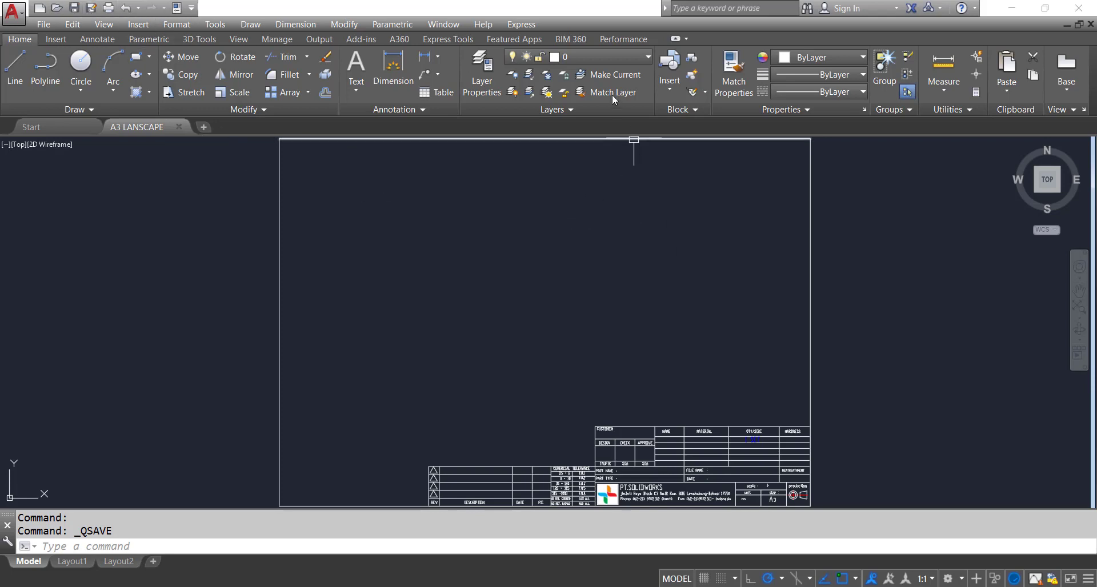
# Step: Review the list of layers in the drawing
pyautogui.click(605, 57)
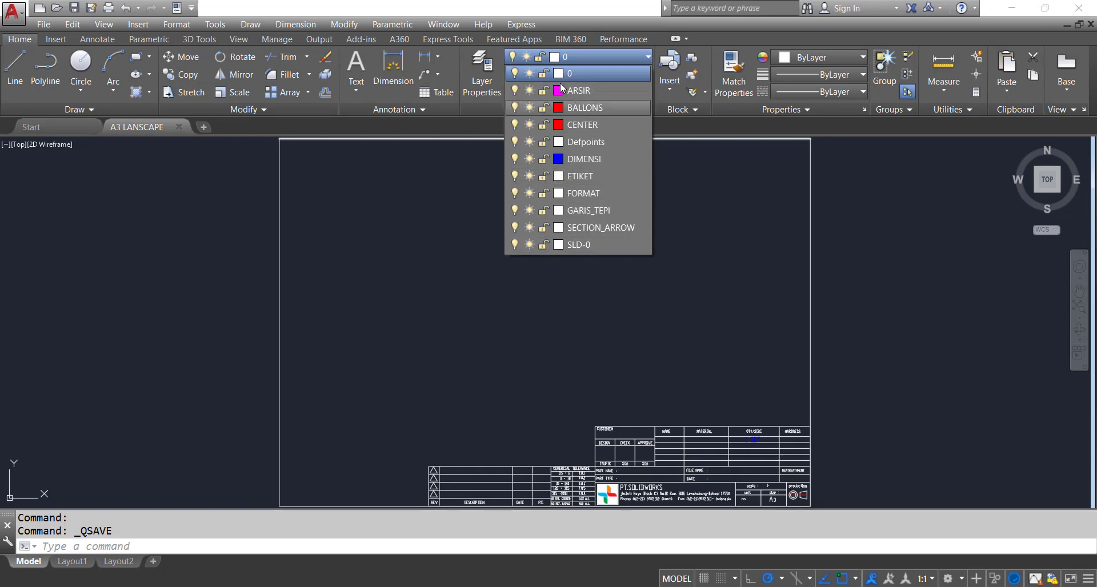
pyautogui.click(420, 281)
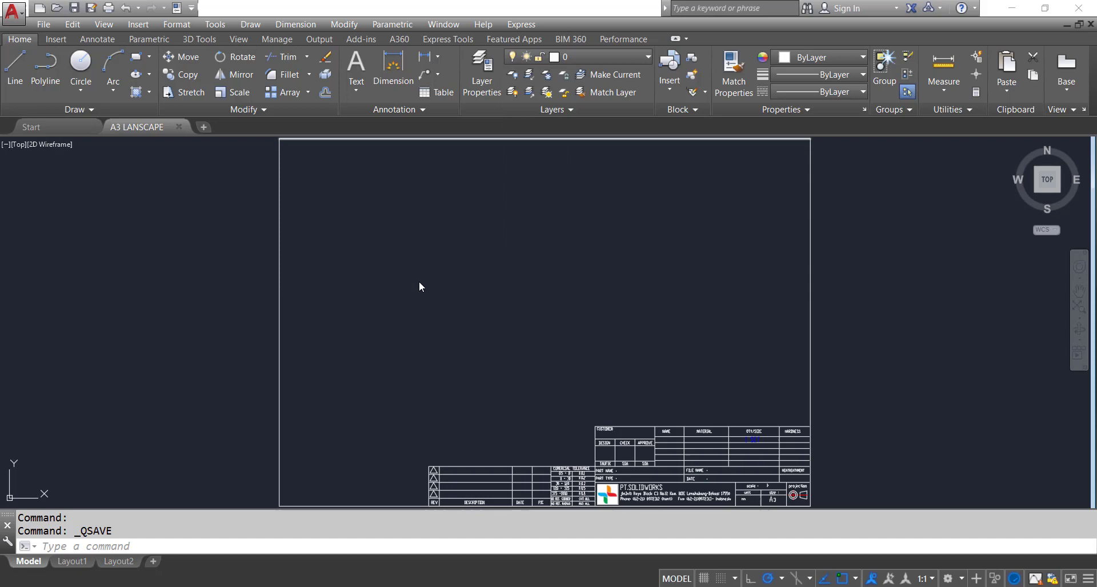
pyautogui.click(374, 323)
pyautogui.click(360, 331)
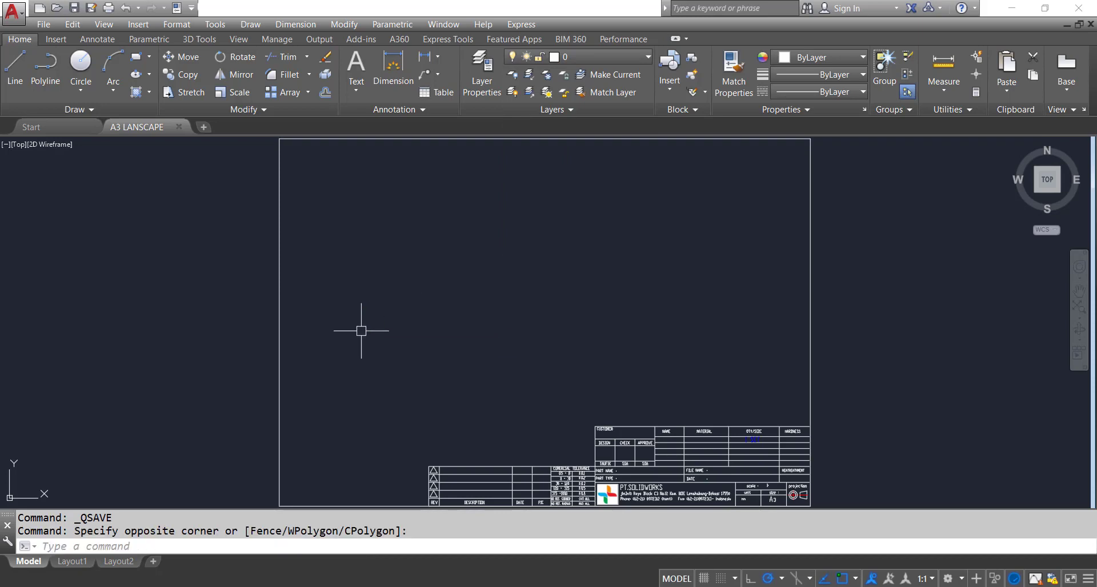
# Step: Close the drawing, switch to SOLIDWORKS and open the A3 LANSCAPE DWG from the Desktop as a new drawing converted to SOLIDWORKS entities
pyautogui.click(1088, 23)
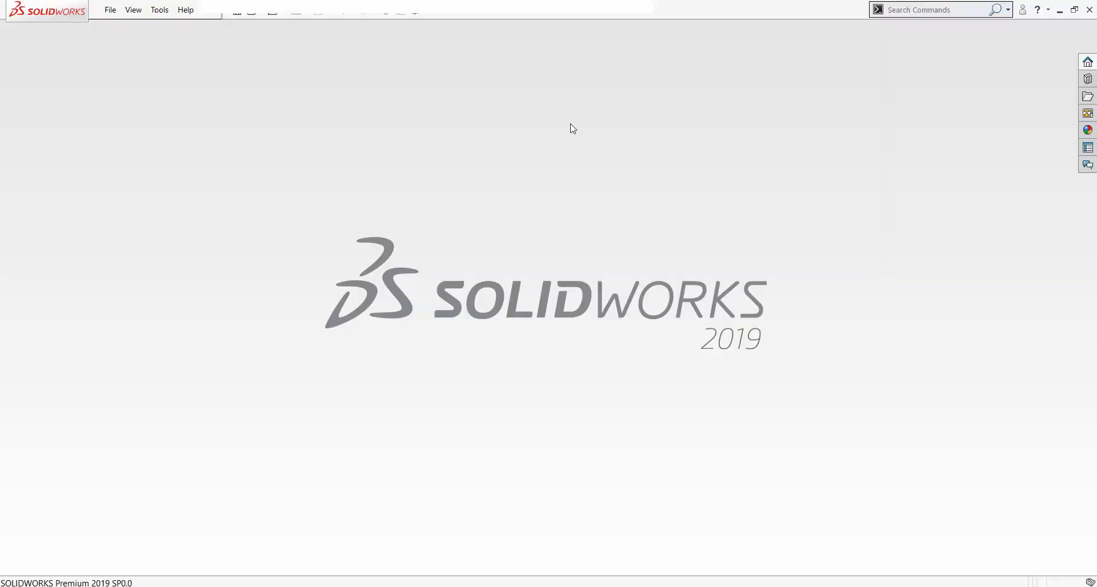
pyautogui.click(274, 13)
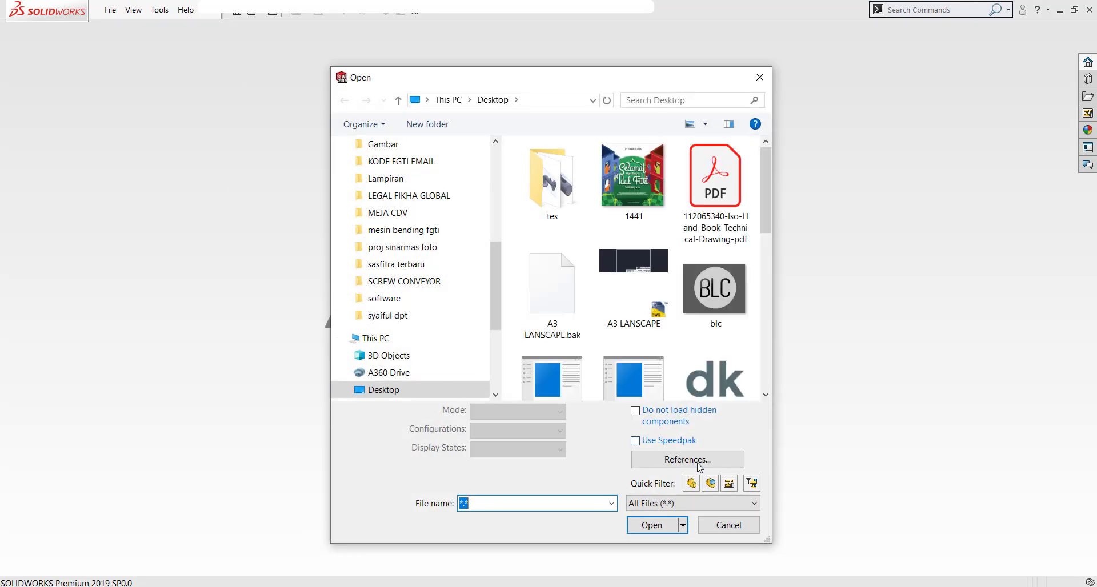
pyautogui.click(693, 503)
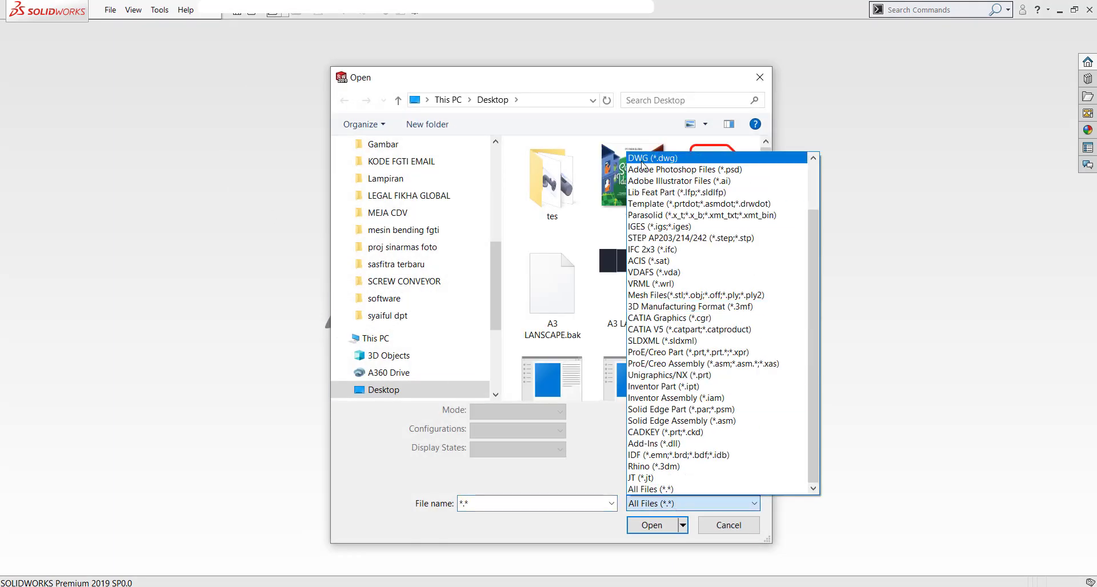
pyautogui.click(641, 160)
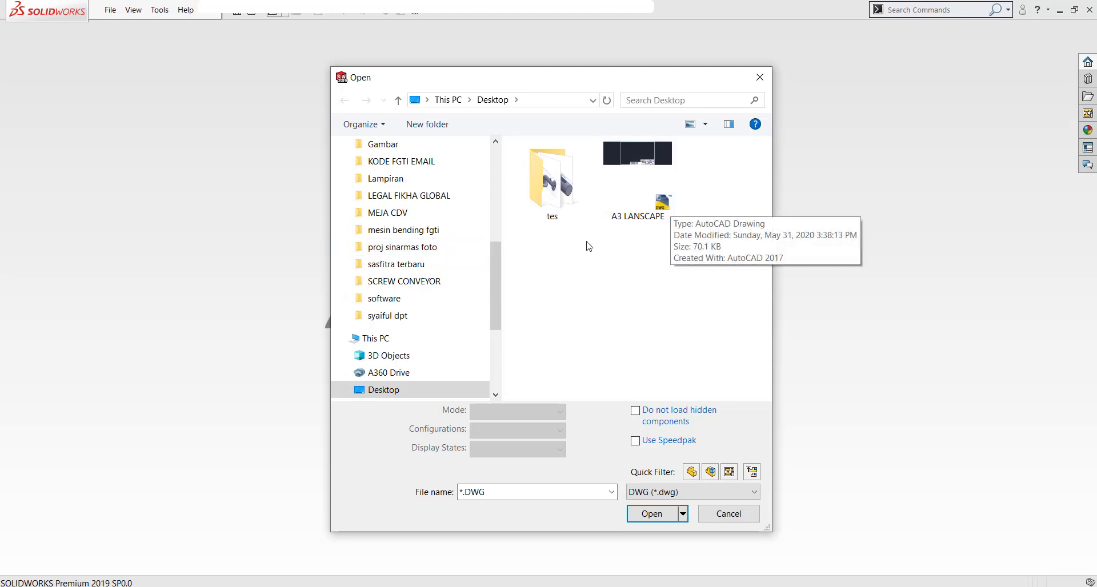
pyautogui.click(641, 182)
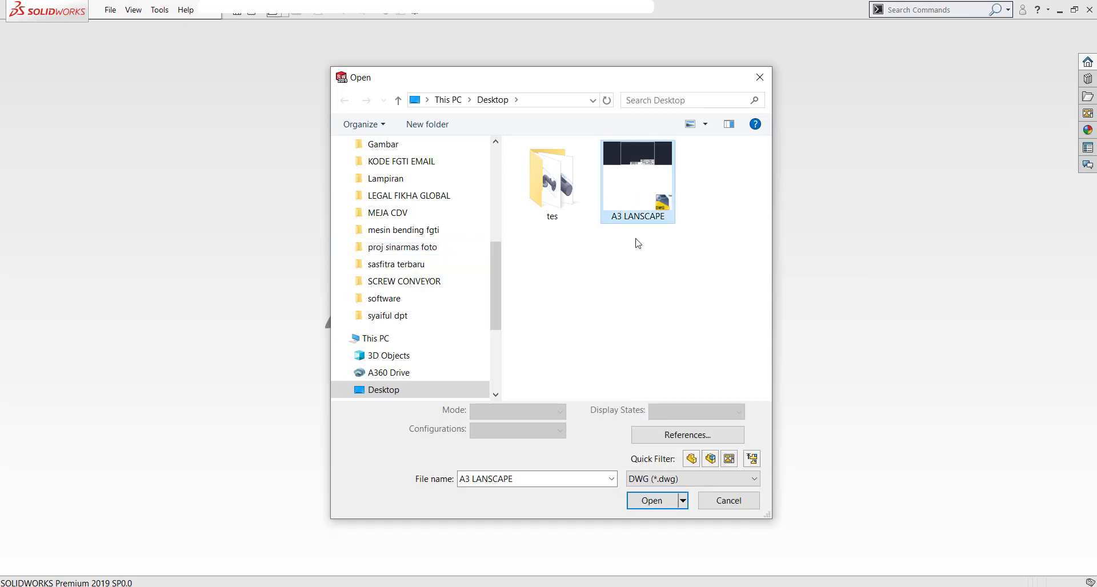
pyautogui.click(673, 500)
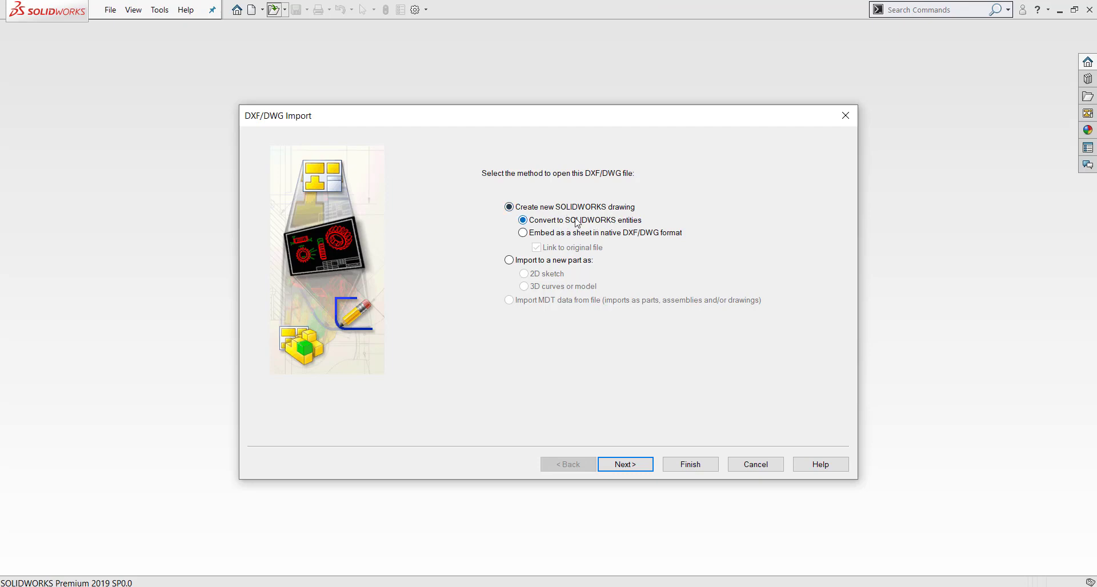
pyautogui.click(625, 465)
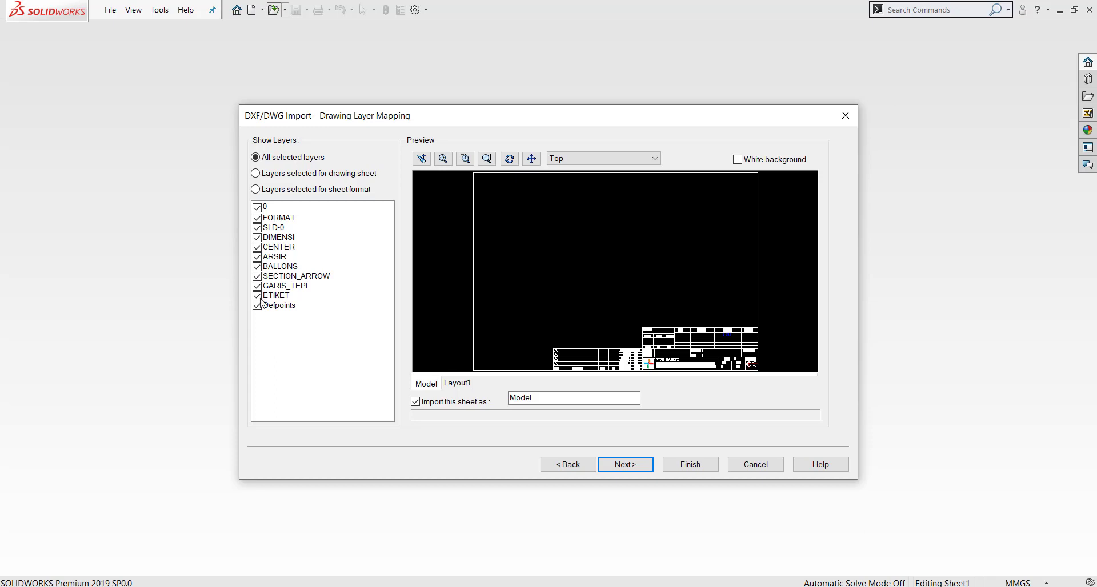
# Step: Assign every layer, from 0 through Defpoints, to the sheet format and continue to the document settings
pyautogui.click(255, 190)
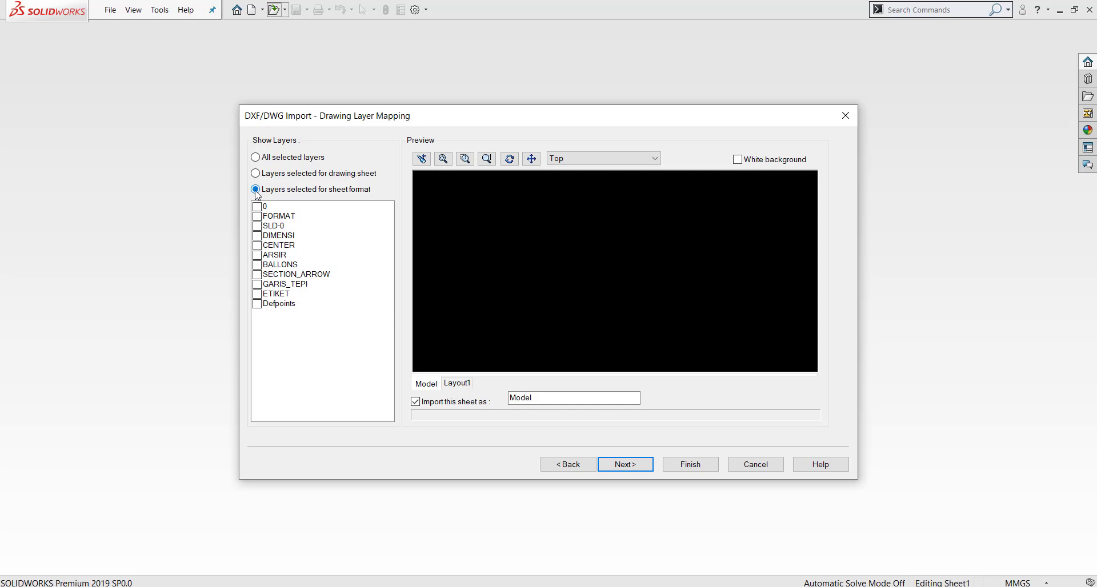
pyautogui.click(257, 206)
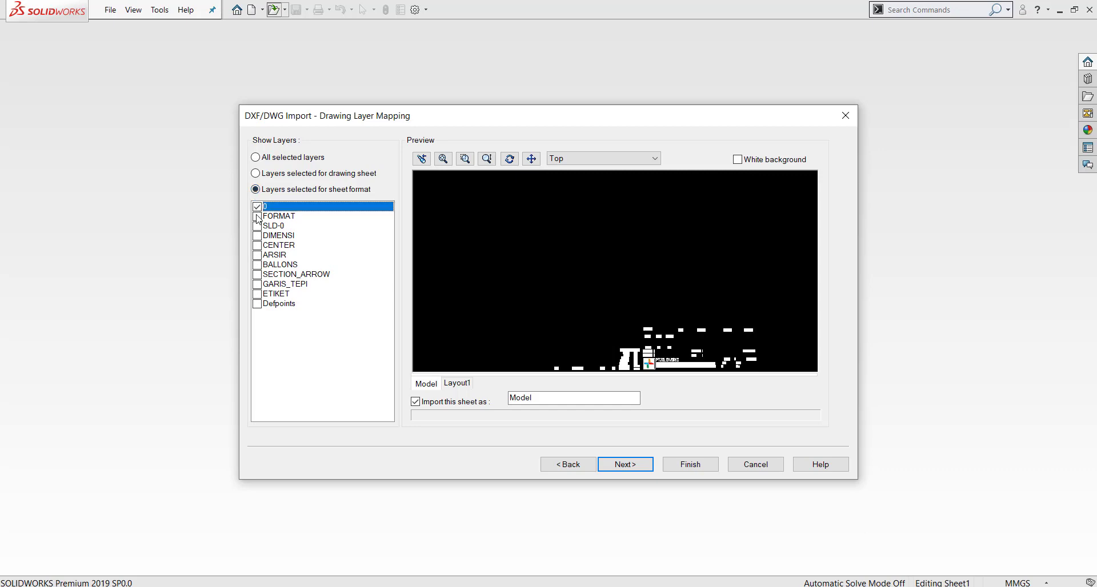
pyautogui.click(257, 216)
pyautogui.click(257, 225)
pyautogui.click(257, 235)
pyautogui.click(257, 246)
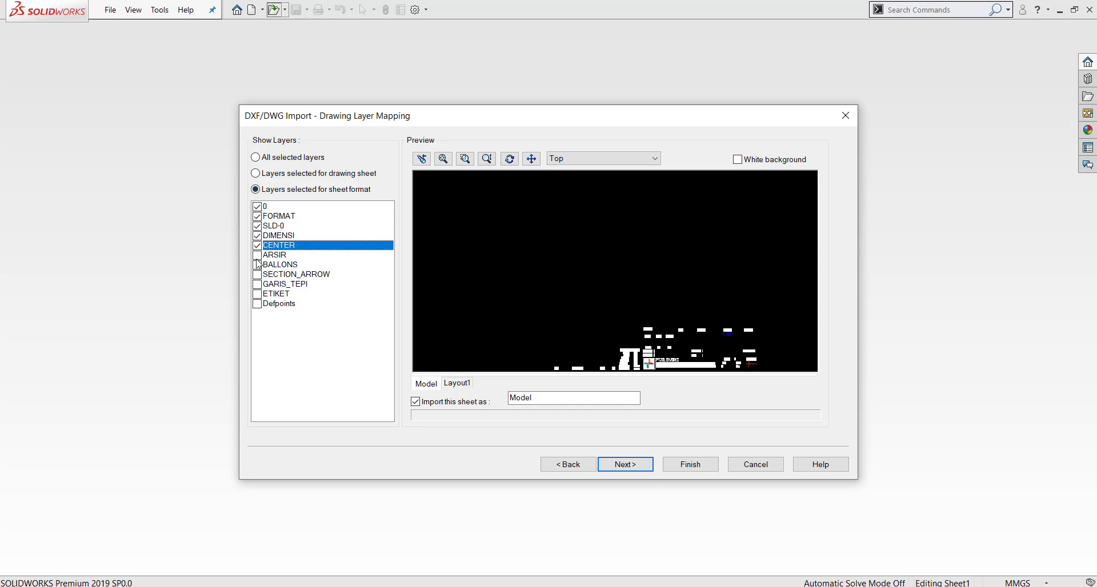
pyautogui.click(258, 255)
pyautogui.click(257, 265)
pyautogui.click(257, 274)
pyautogui.click(257, 284)
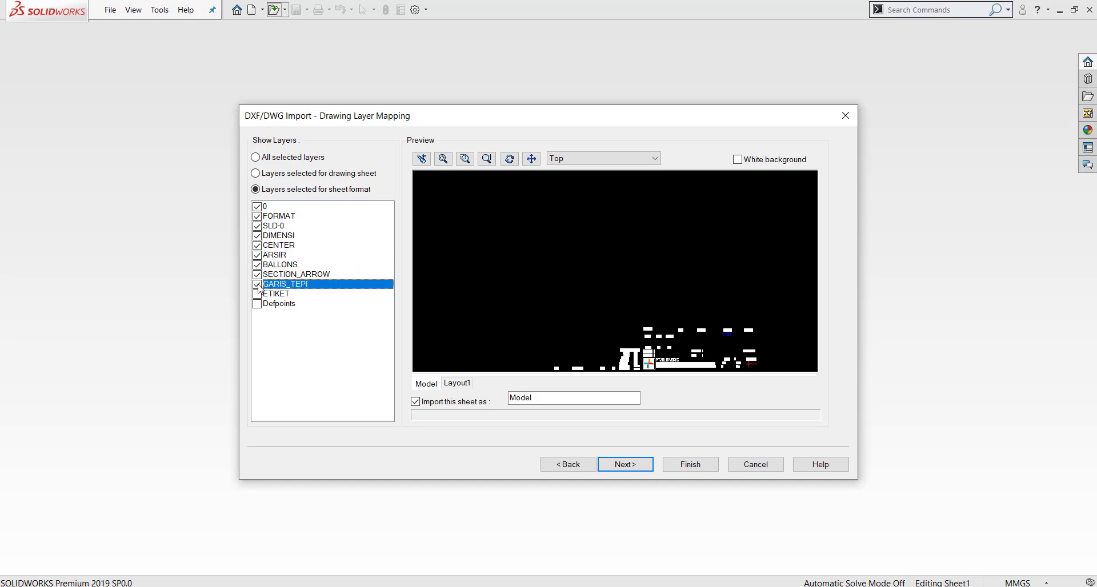
pyautogui.click(257, 294)
pyautogui.click(257, 303)
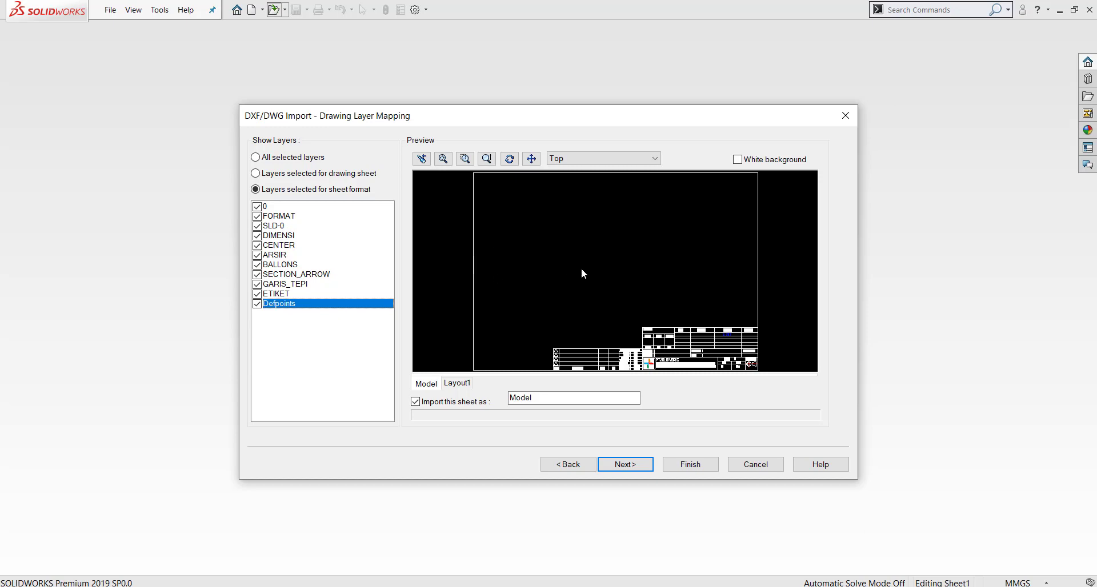
pyautogui.click(615, 470)
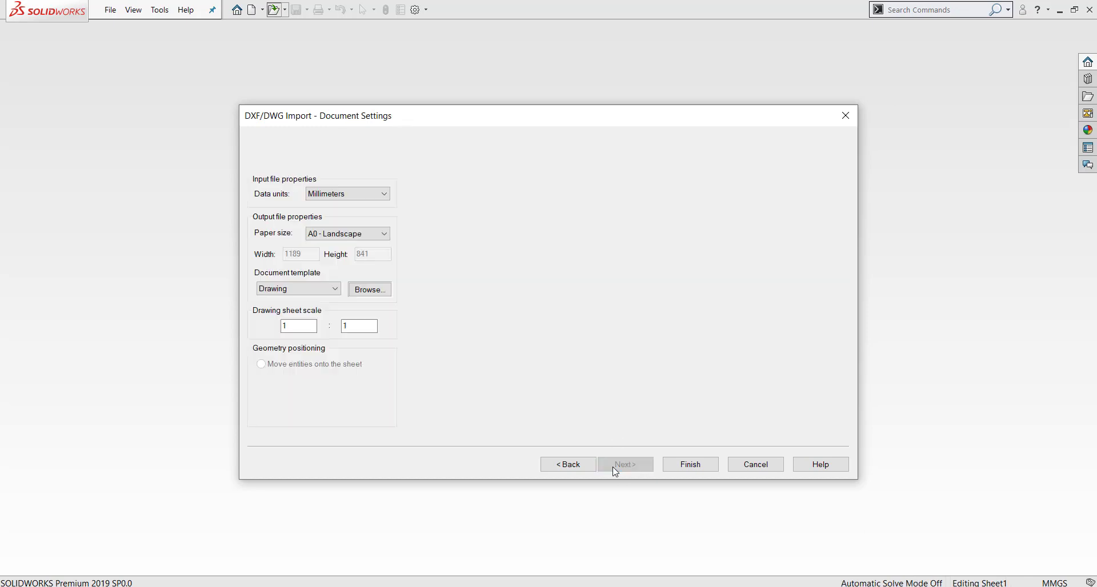
# Step: Review the available data units for the input file, keeping Millimeters
pyautogui.click(372, 194)
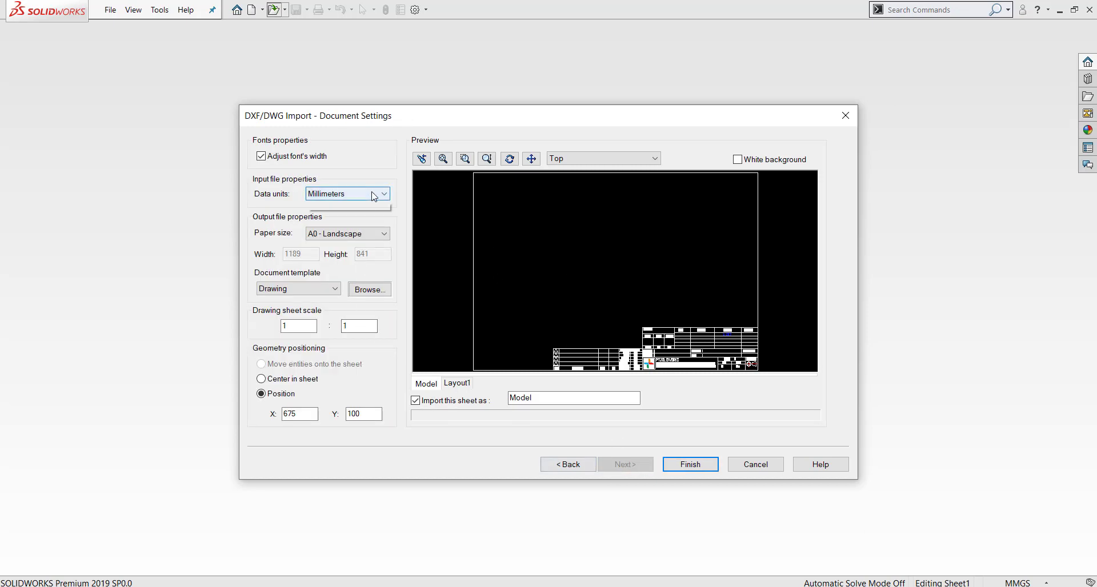
pyautogui.click(372, 194)
pyautogui.click(374, 195)
pyautogui.click(374, 195)
pyautogui.click(374, 195)
pyautogui.click(374, 195)
pyautogui.click(374, 195)
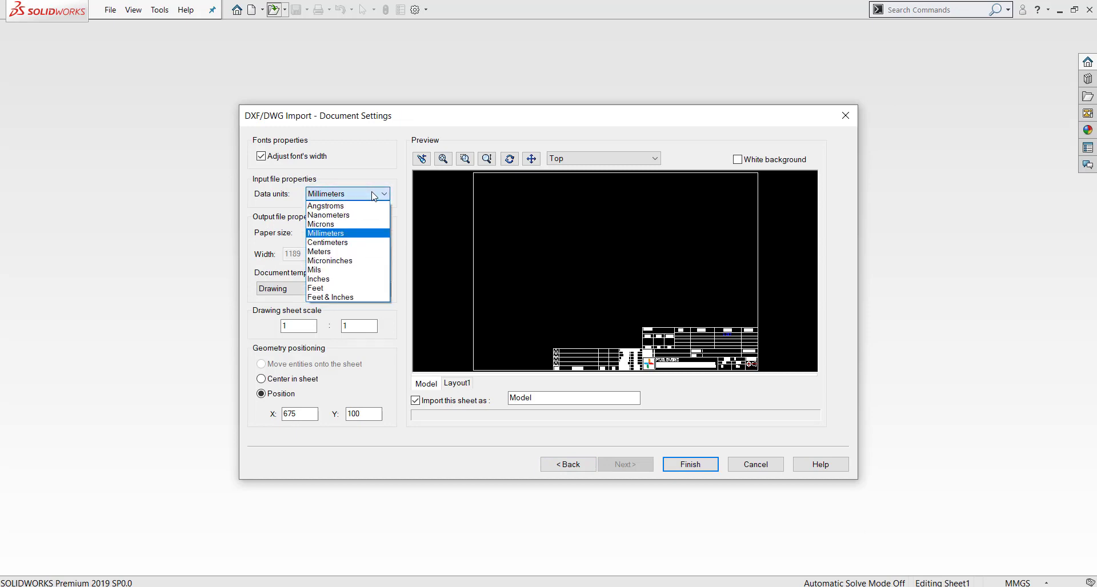
pyautogui.click(373, 195)
pyautogui.click(372, 195)
pyautogui.click(374, 195)
pyautogui.click(373, 195)
pyautogui.click(374, 195)
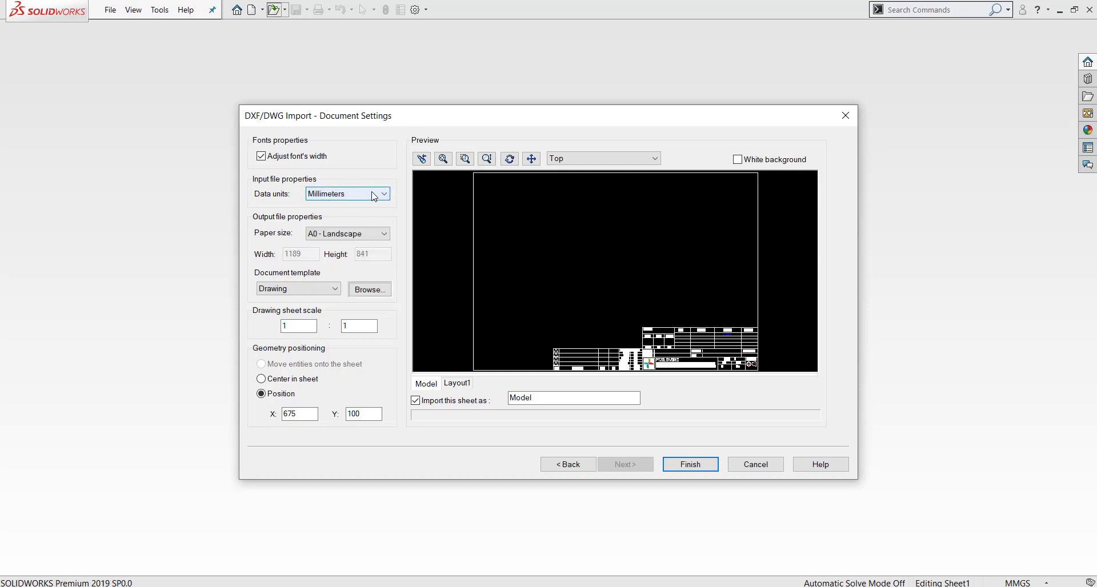
# Step: Set the drawing sheet scale to 1:1 and the paper size to A3 - Landscape
pyautogui.click(299, 326)
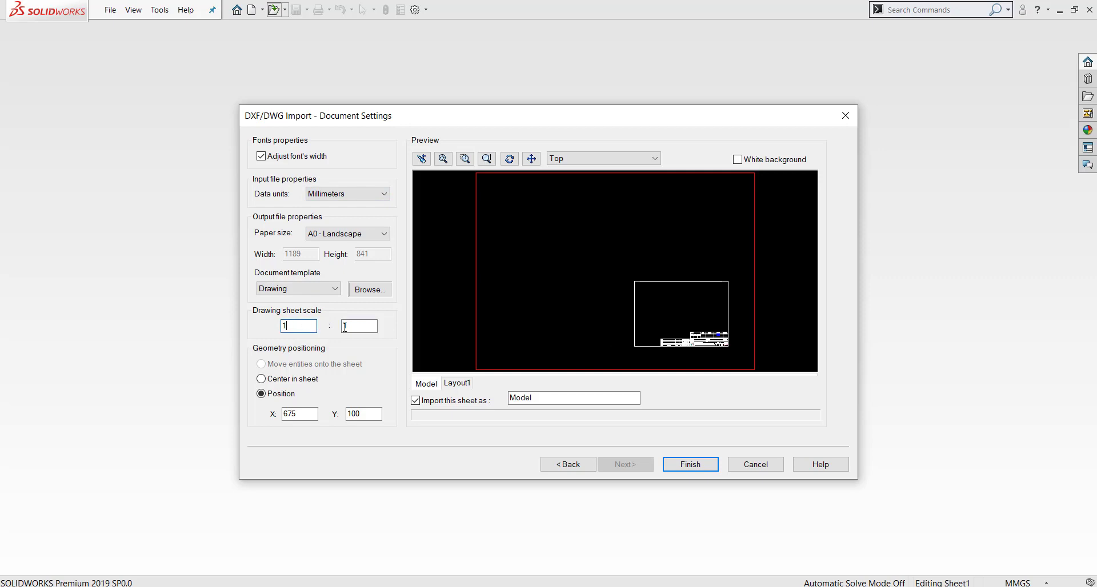
pyautogui.click(350, 327)
pyautogui.write('1')
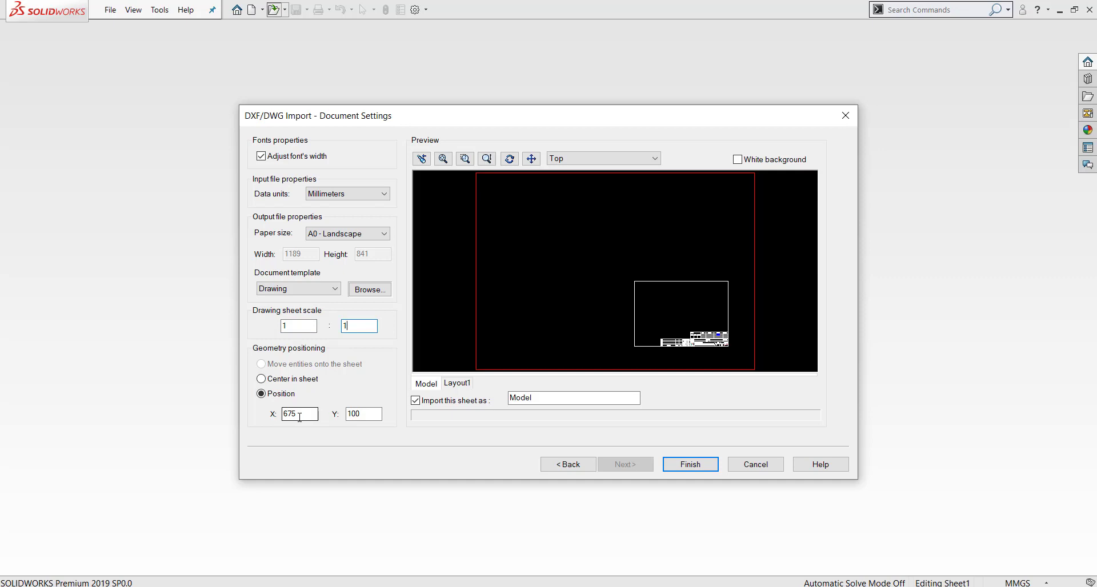
pyautogui.click(373, 234)
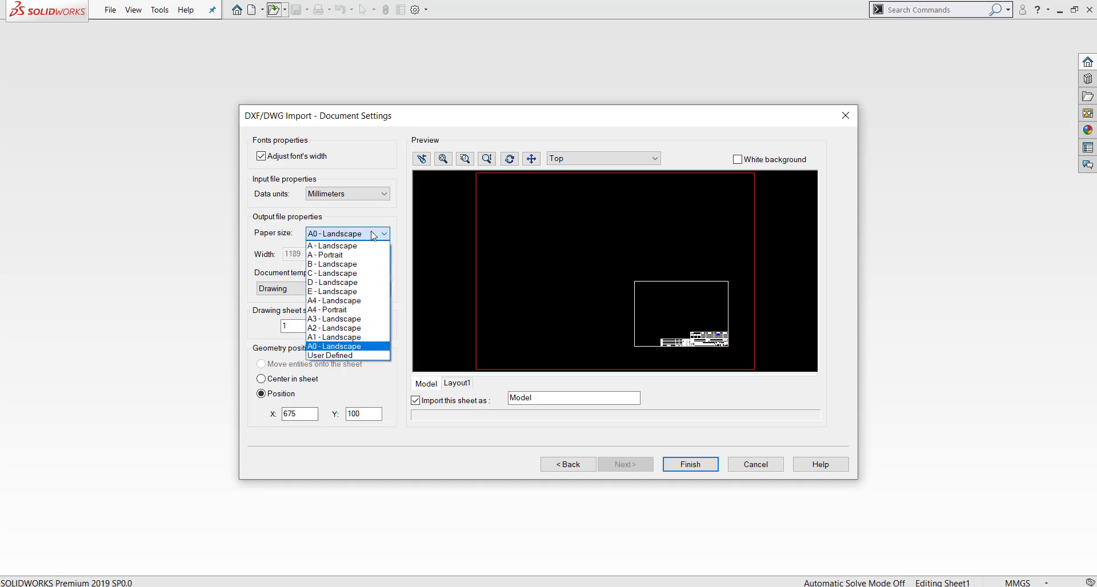
pyautogui.click(333, 319)
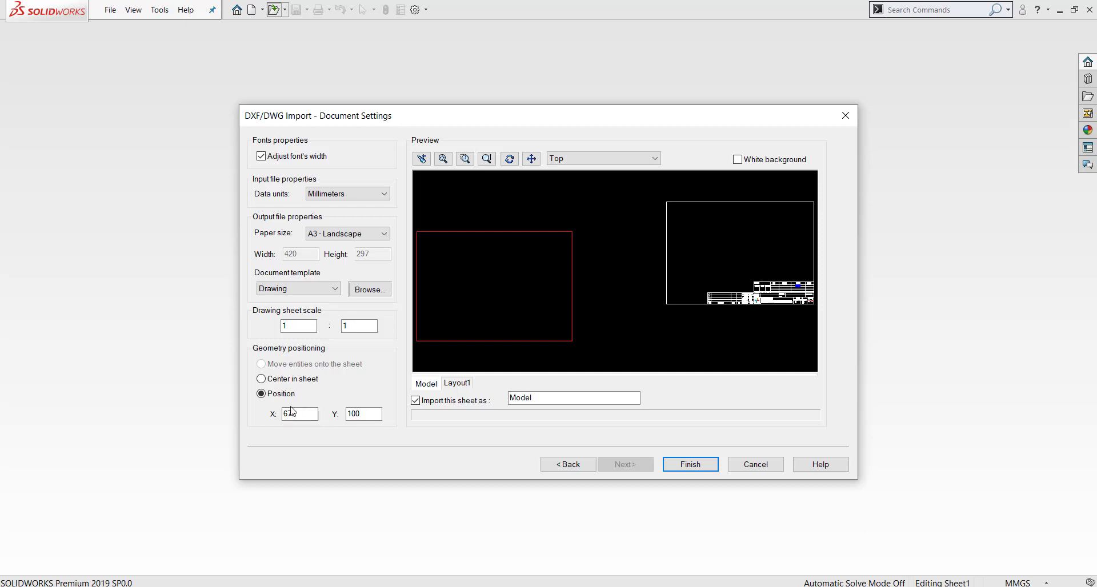
# Step: Try positioning the imported geometry at X 5 and Y 5 on the sheet
pyautogui.click(263, 379)
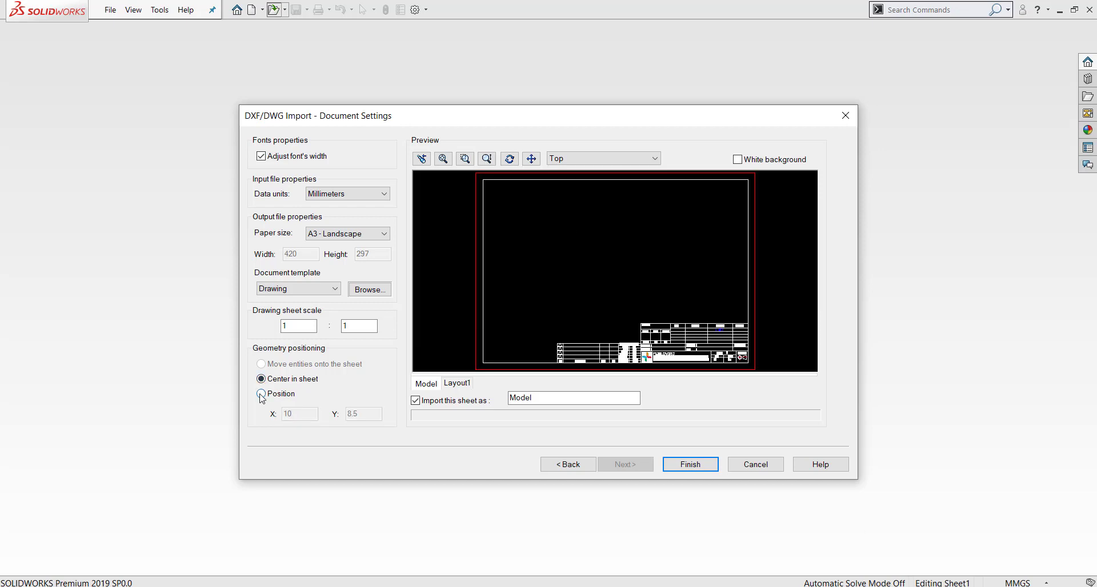
pyautogui.click(261, 394)
pyautogui.moveTo(292, 409); pyautogui.dragTo(283, 421)
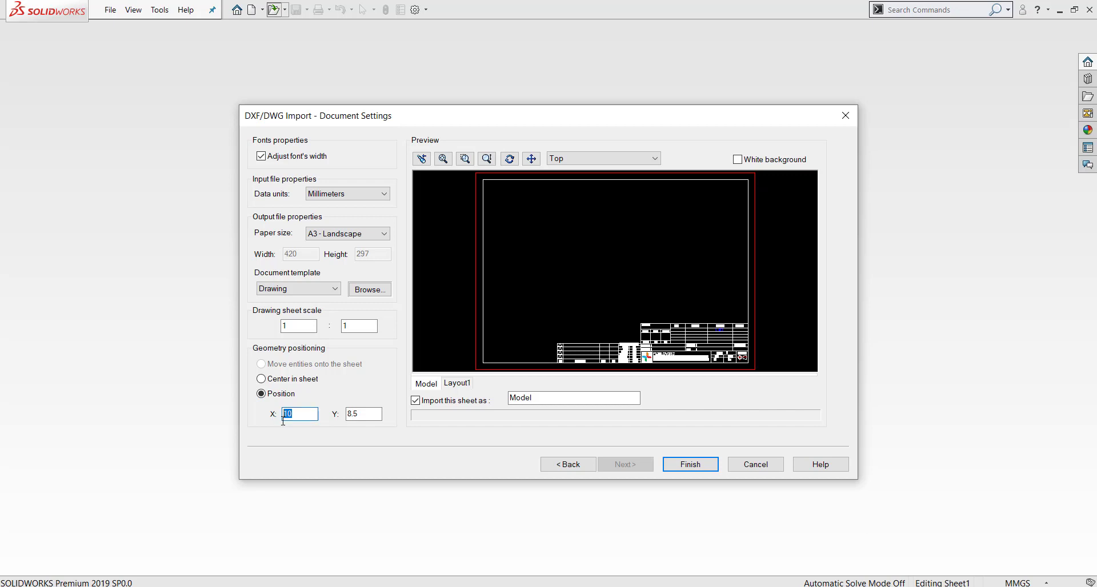
pyautogui.write('5')
pyautogui.press('Tab')
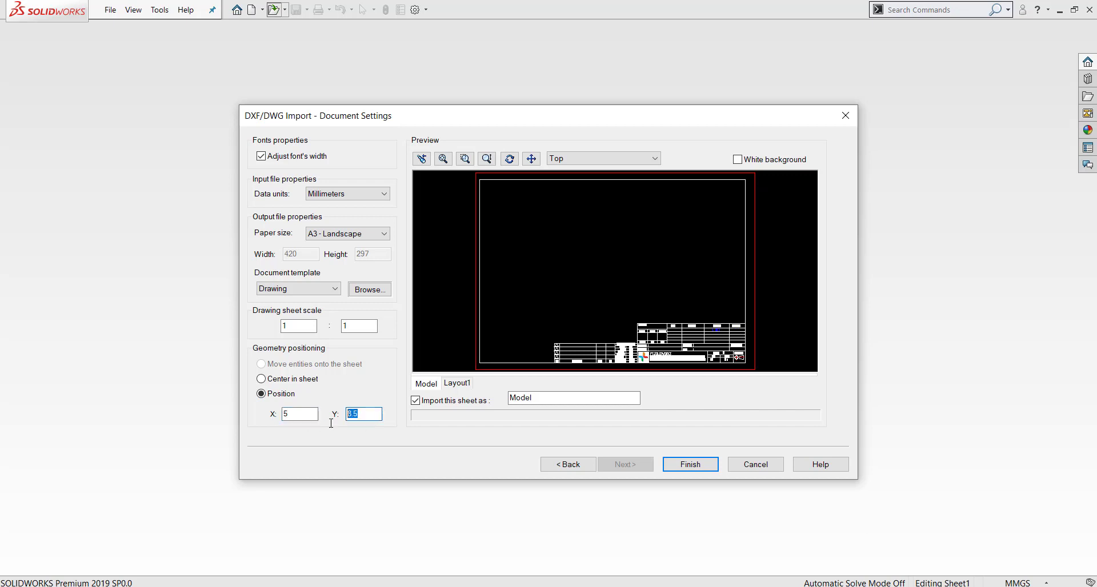
pyautogui.write('5')
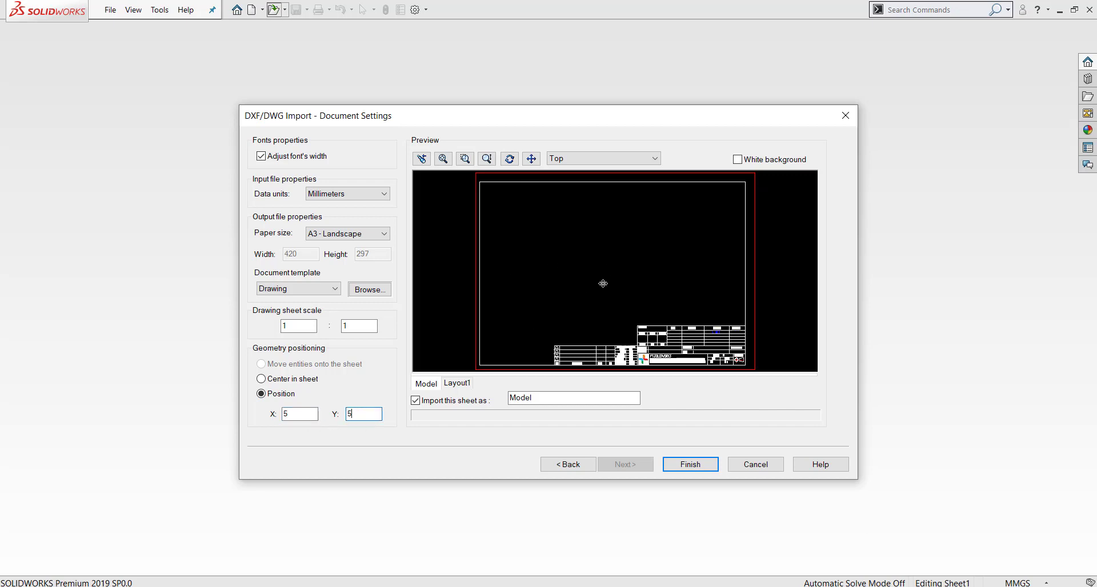
# Step: Center the geometry in the sheet and finish the DWG import
pyautogui.click(261, 379)
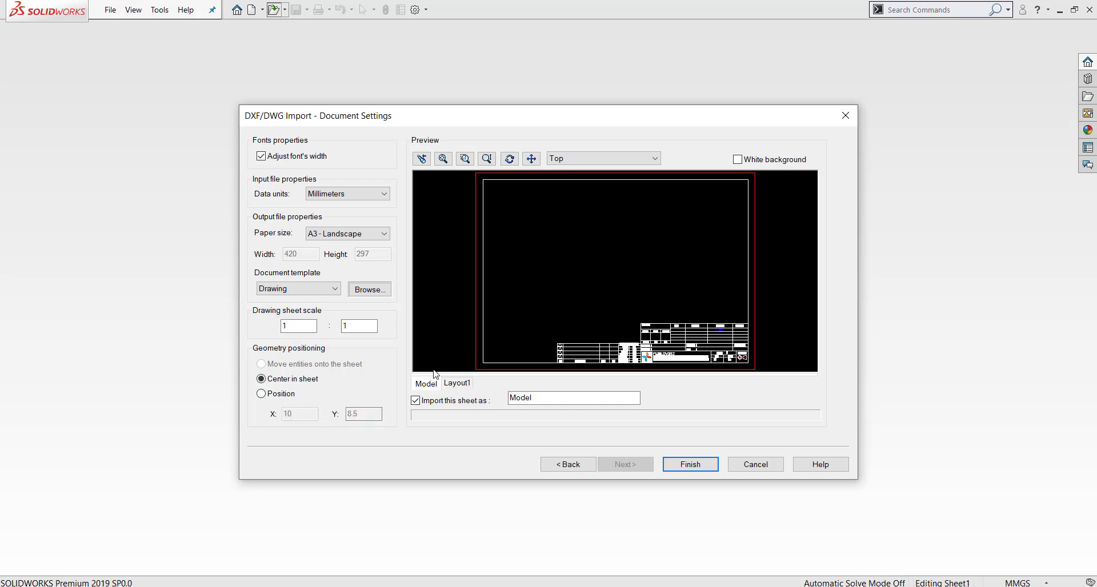
pyautogui.click(690, 464)
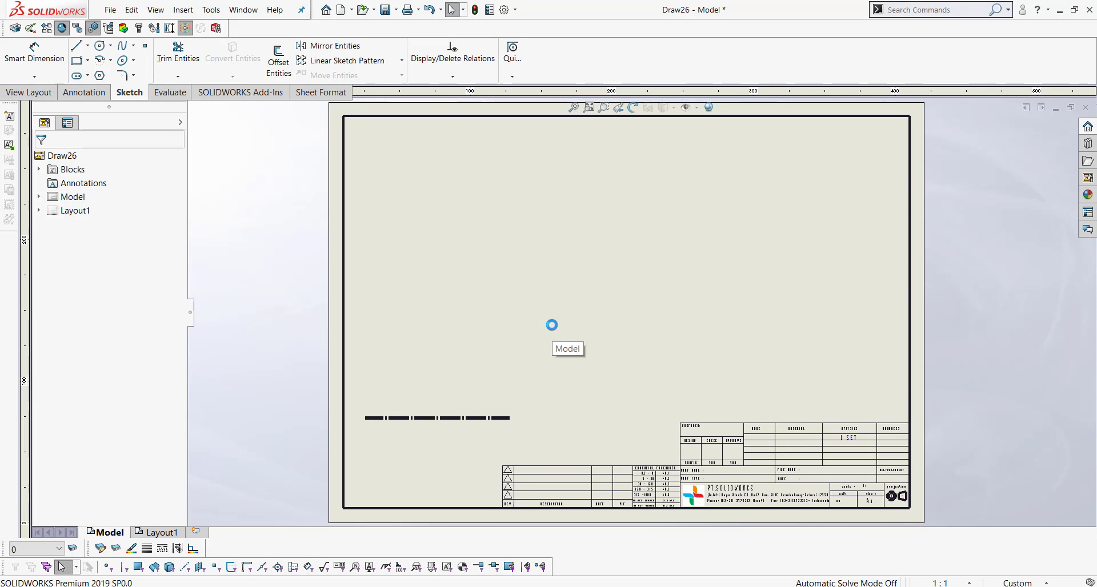
# Step: Inspect the imported title block and open the Model sheet's format for editing
pyautogui.scroll(-5, 544, 310)
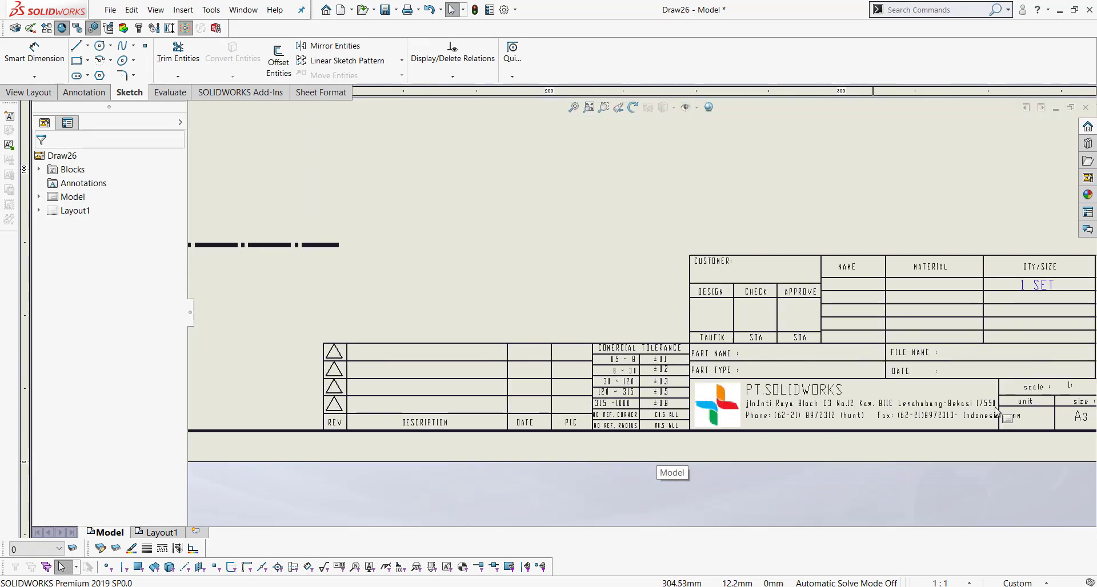
pyautogui.scroll(-5, 660, 454)
pyautogui.scroll(10, 905, 415)
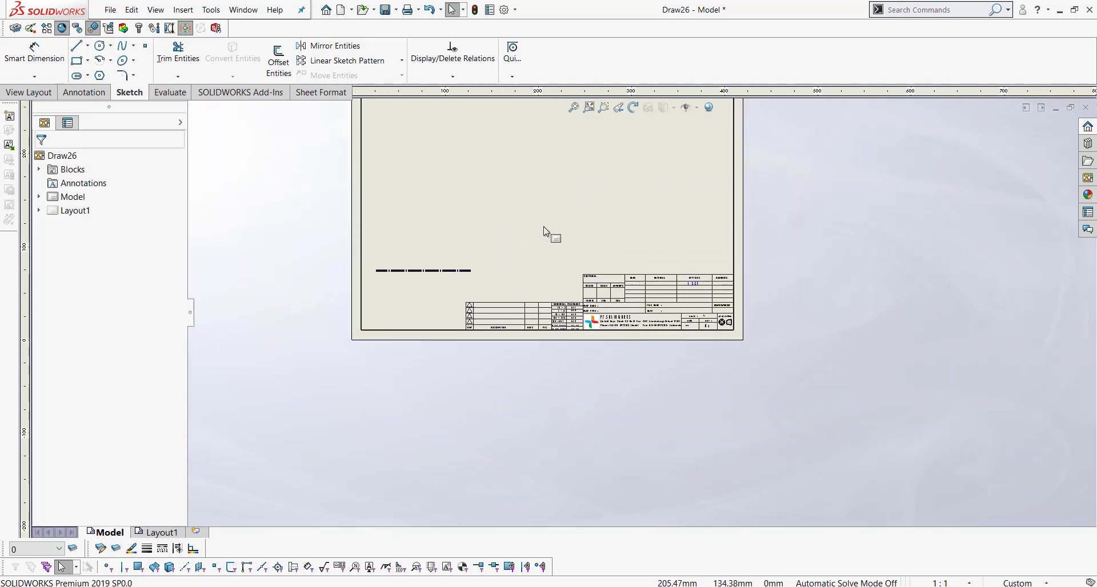
pyautogui.moveTo(543, 227); pyautogui.dragTo(551, 289, button='middle')
pyautogui.scroll(-1, 550, 288)
pyautogui.rightClick(531, 242)
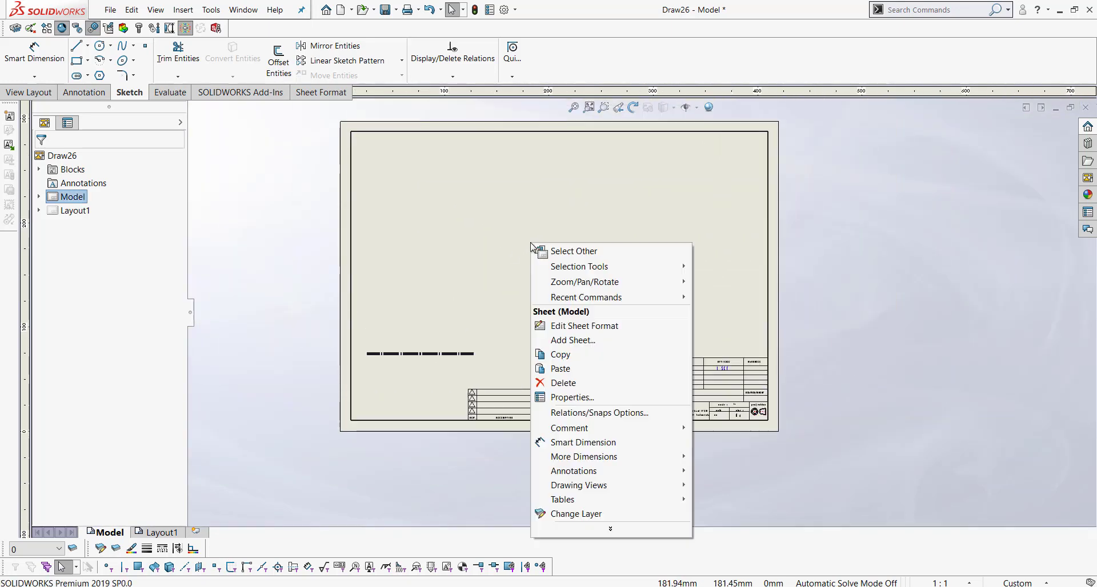
pyautogui.click(621, 329)
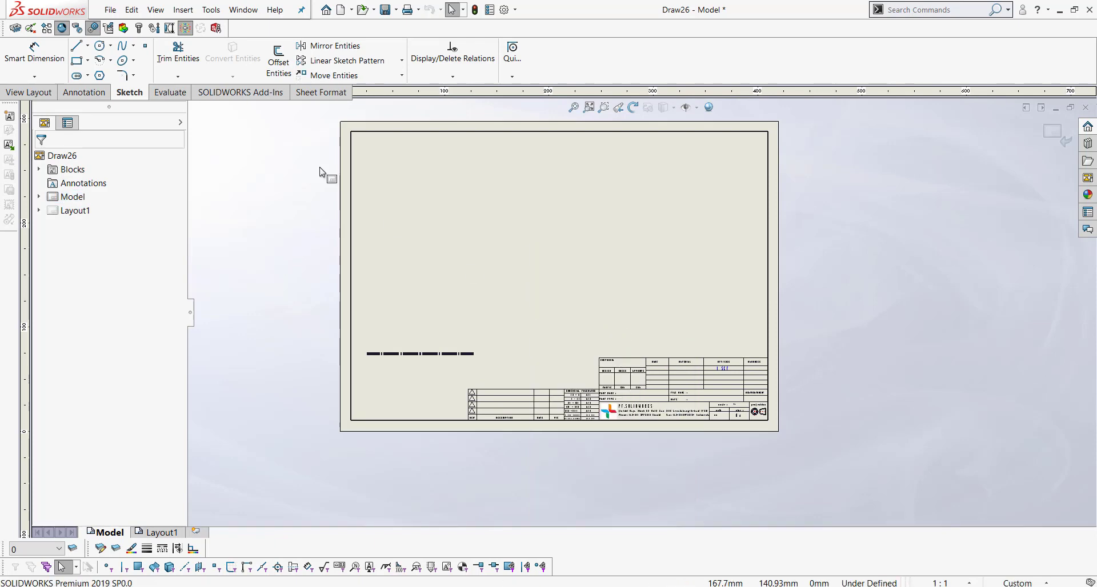
# Step: Select the whole frame and title block and move them slightly, using the frame's lower-left corner as base point
pyautogui.moveTo(263, 127); pyautogui.dragTo(943, 442)
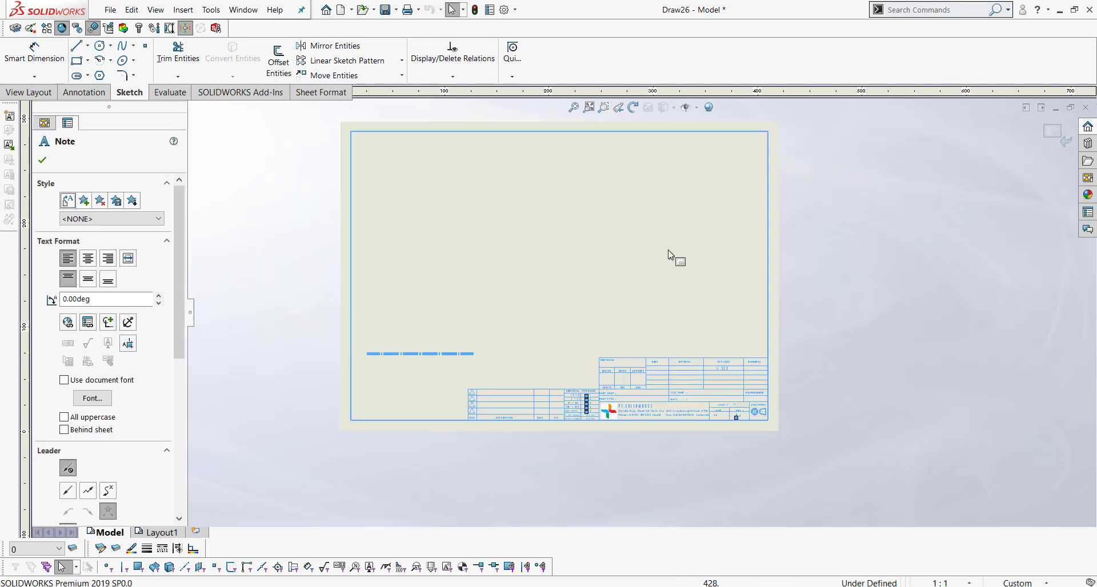
pyautogui.click(333, 75)
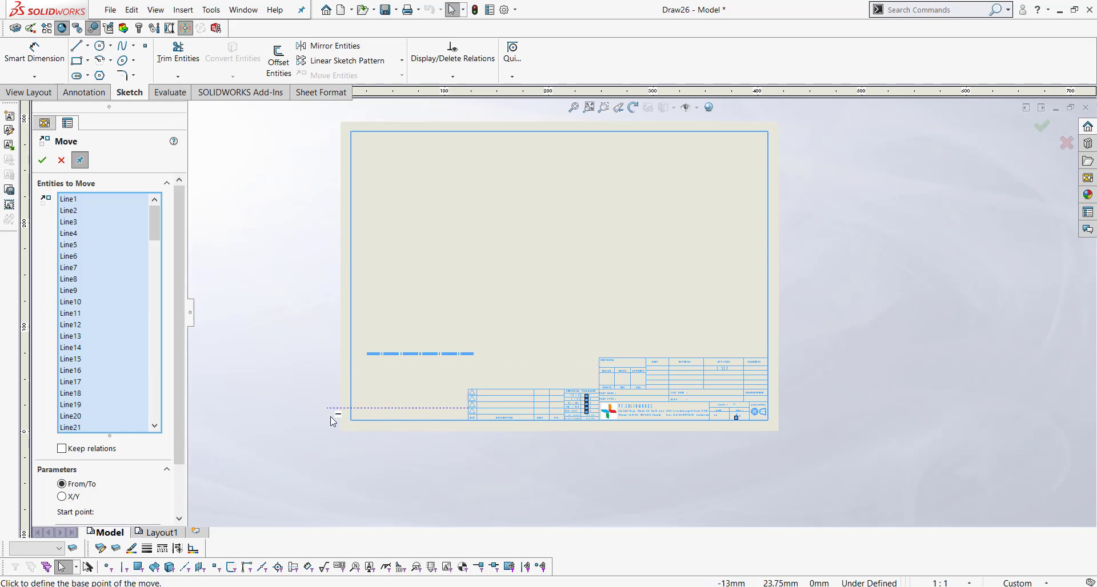
pyautogui.click(351, 420)
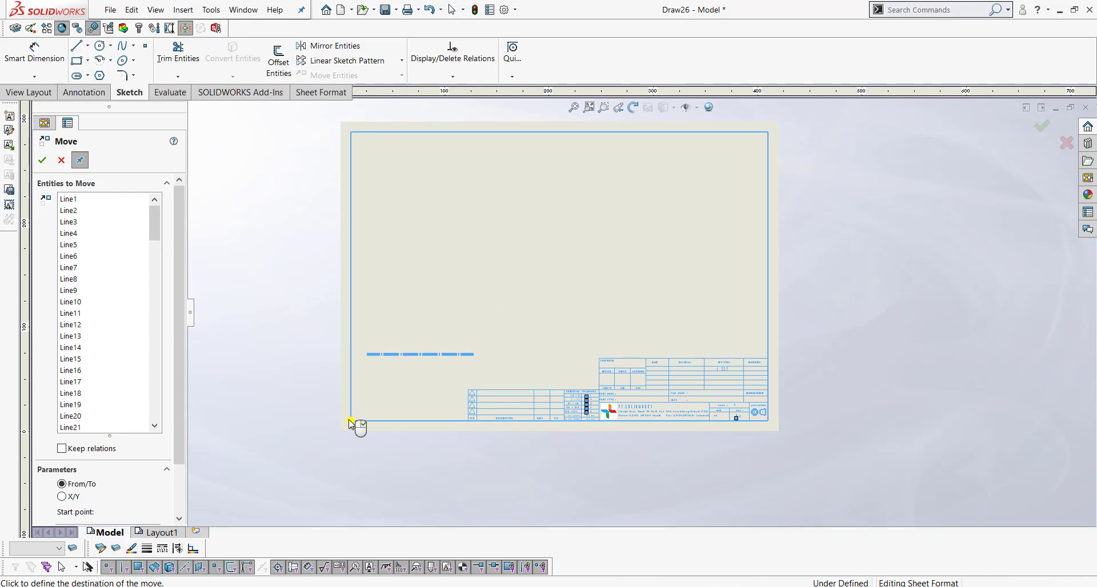
pyautogui.click(349, 420)
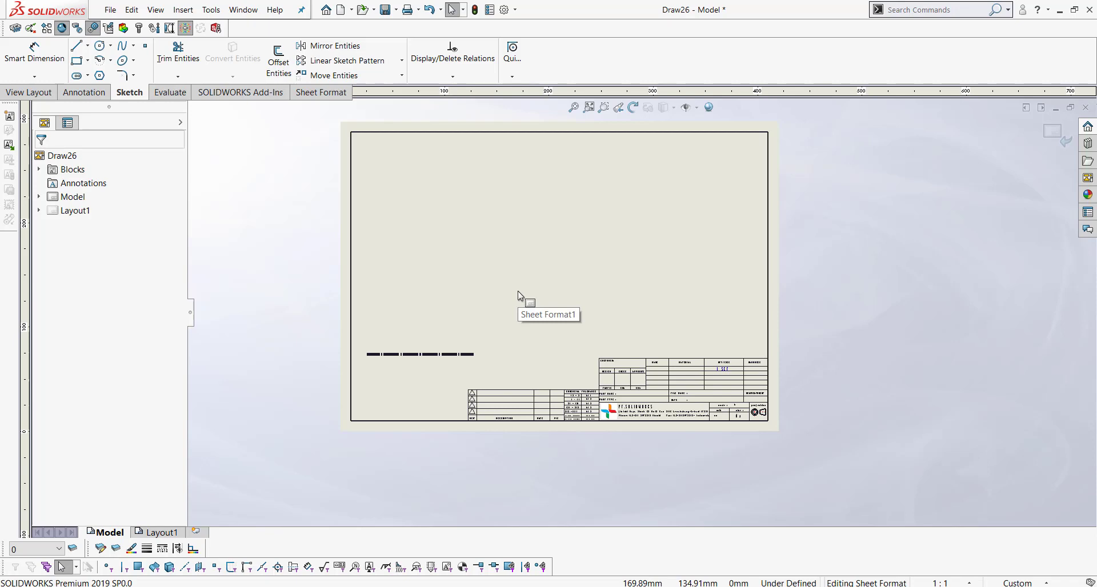
# Step: Examine the title block, tolerance table and frame in the sheet format, and check the options for the company logo picture
pyautogui.scroll(-5, 701, 433)
pyautogui.scroll(5, 506, 276)
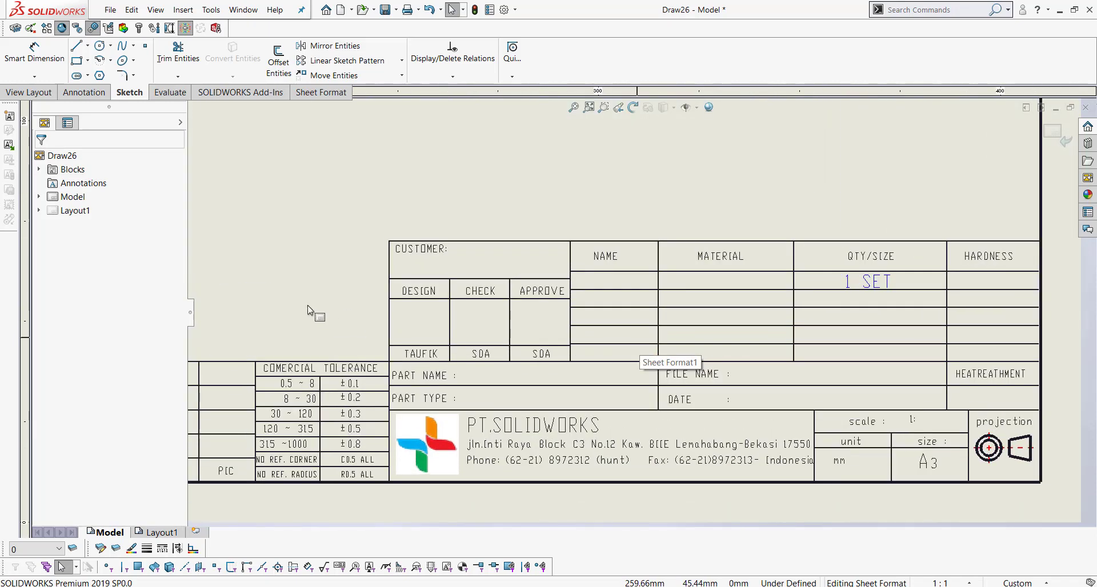
pyautogui.scroll(-1, 503, 272)
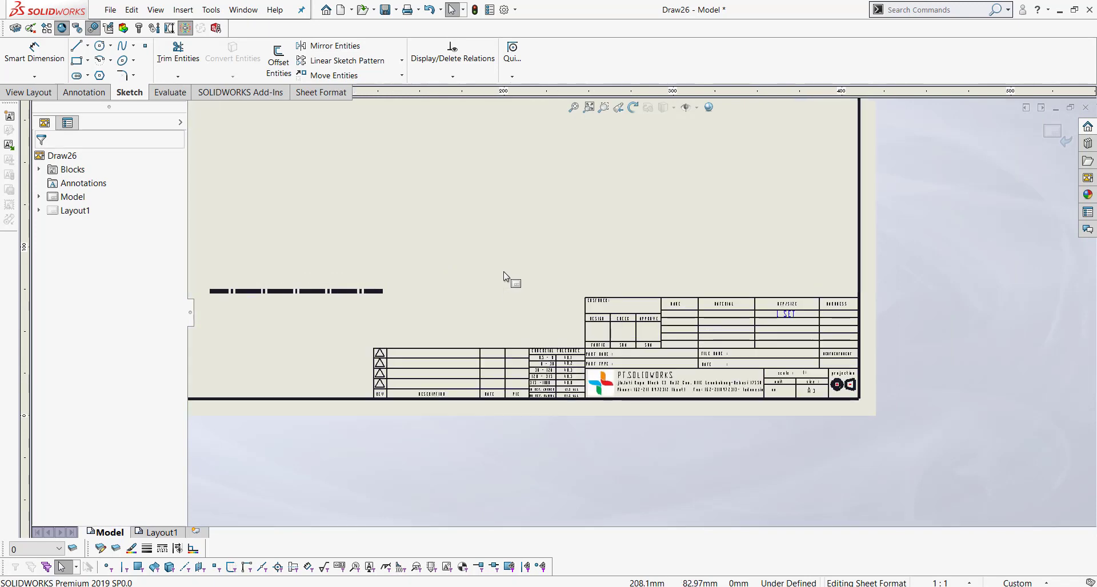
pyautogui.scroll(3, 503, 272)
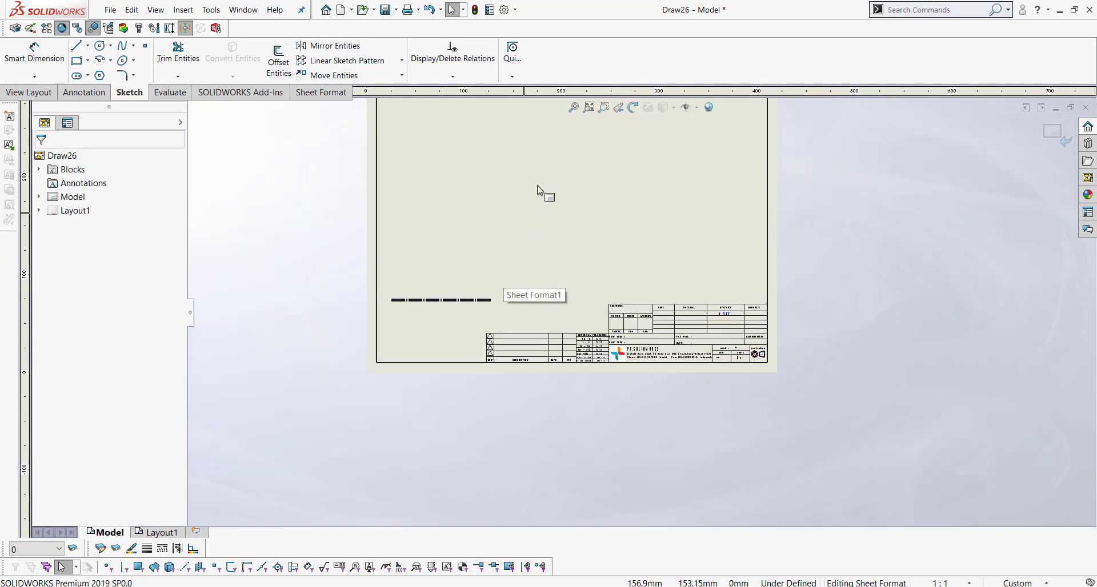
pyautogui.click(589, 107)
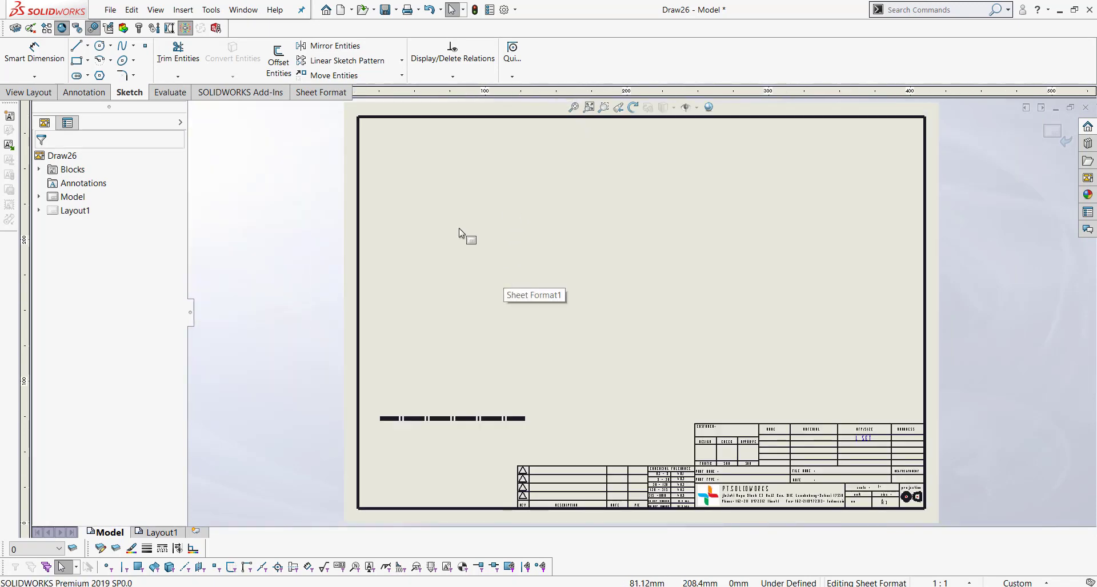
pyautogui.scroll(-5, 788, 516)
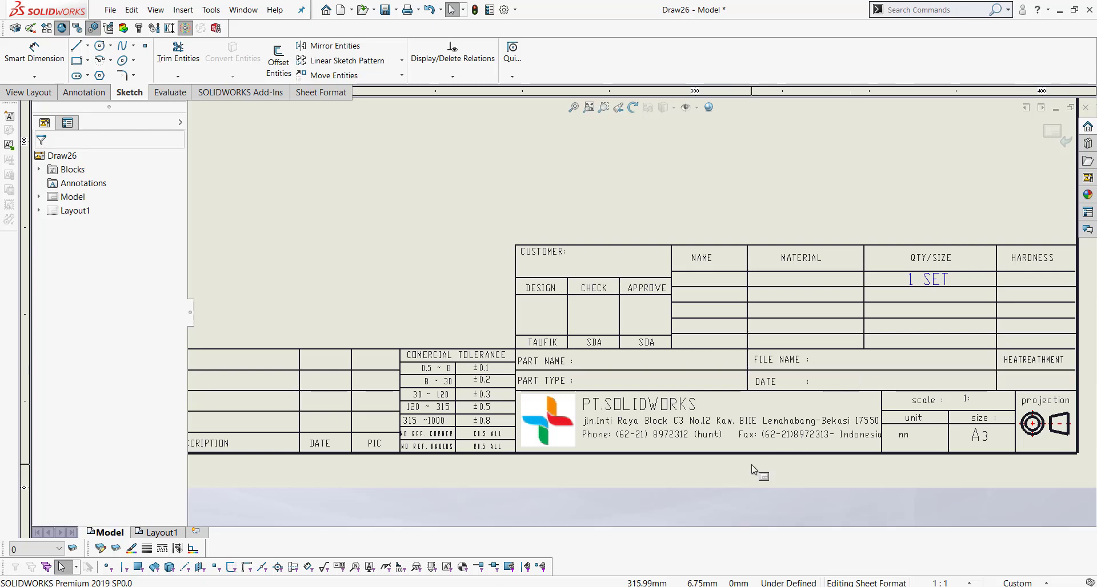
pyautogui.press('z')
pyautogui.press('z')
pyautogui.scroll(-5, 604, 368)
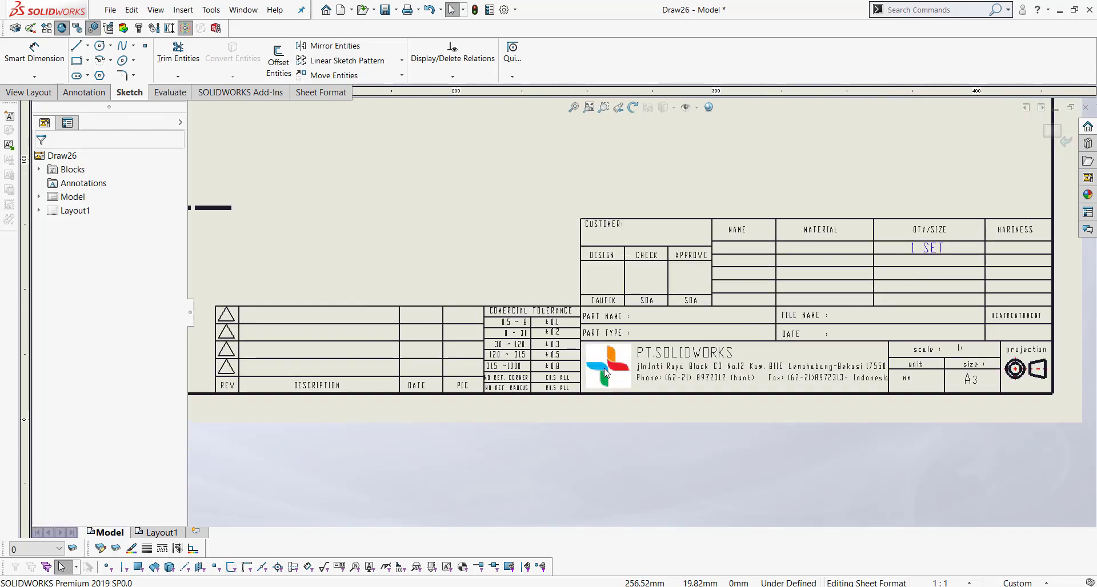
pyautogui.rightClick(621, 358)
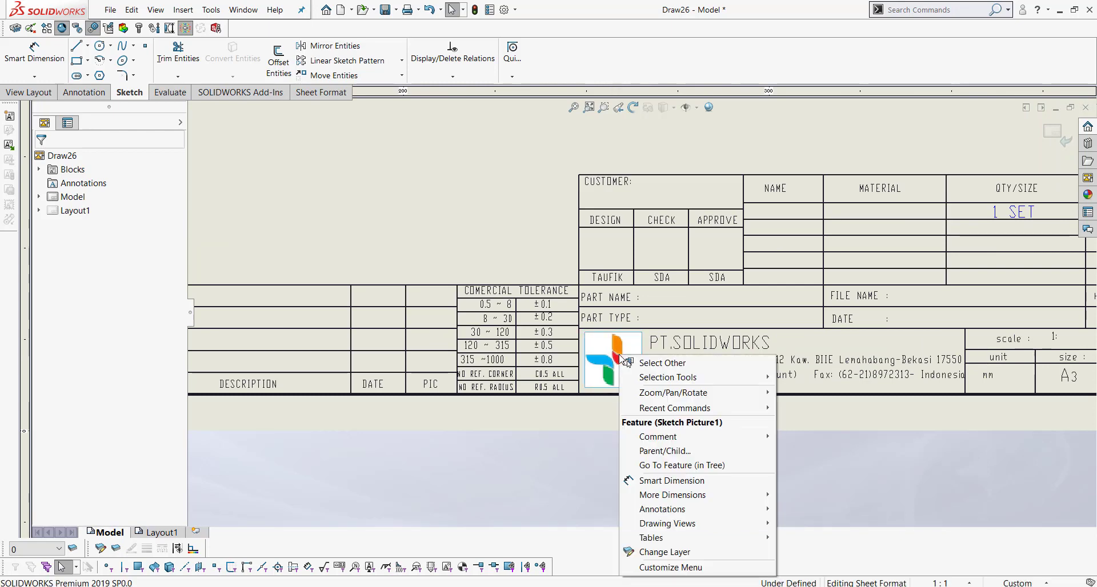
pyautogui.click(535, 246)
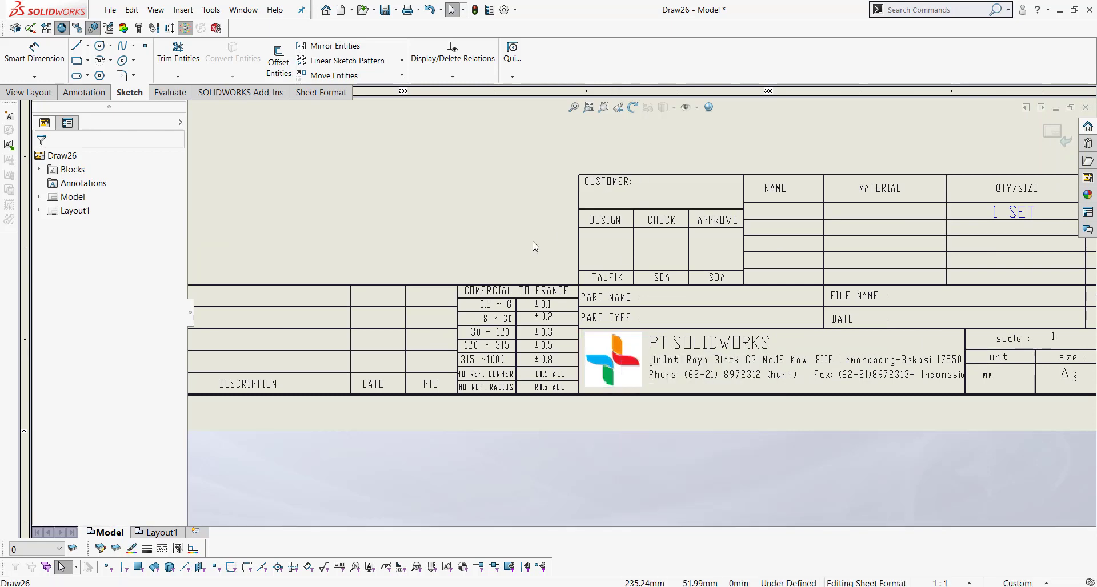
# Step: Shift the company logo picture slightly within its title block cell and leave sheet format editing
pyautogui.doubleClick(611, 361)
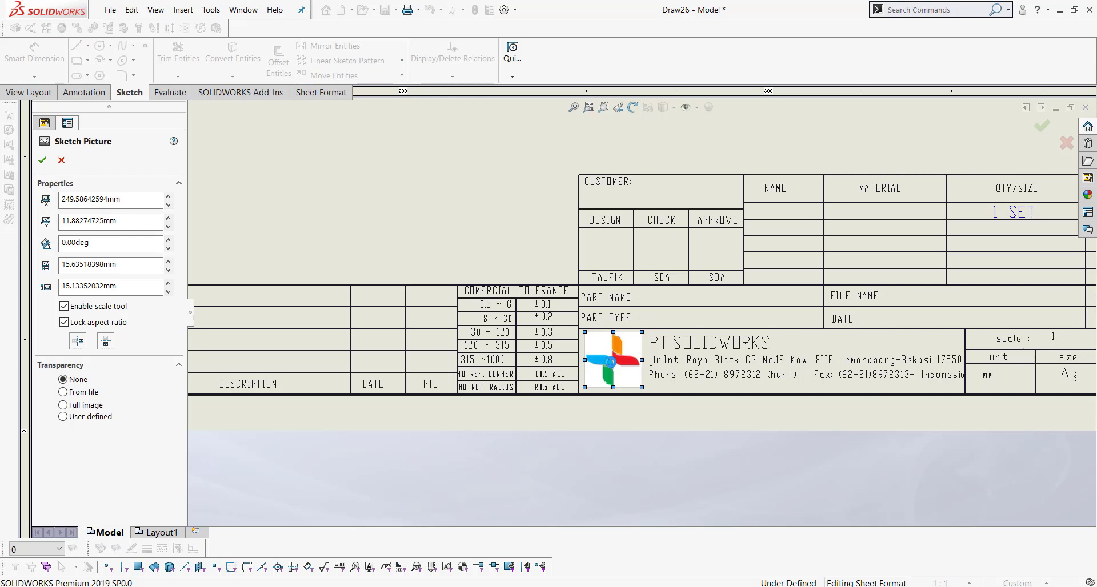
pyautogui.moveTo(610, 361)
pyautogui.mouseDown()
pyautogui.moveTo(610, 344)
pyautogui.moveTo(587, 421)
pyautogui.moveTo(441, 278)
pyautogui.moveTo(901, 389)
pyautogui.moveTo(1046, 445)
pyautogui.moveTo(586, 358)
pyautogui.moveTo(612, 367)
pyautogui.mouseUp()
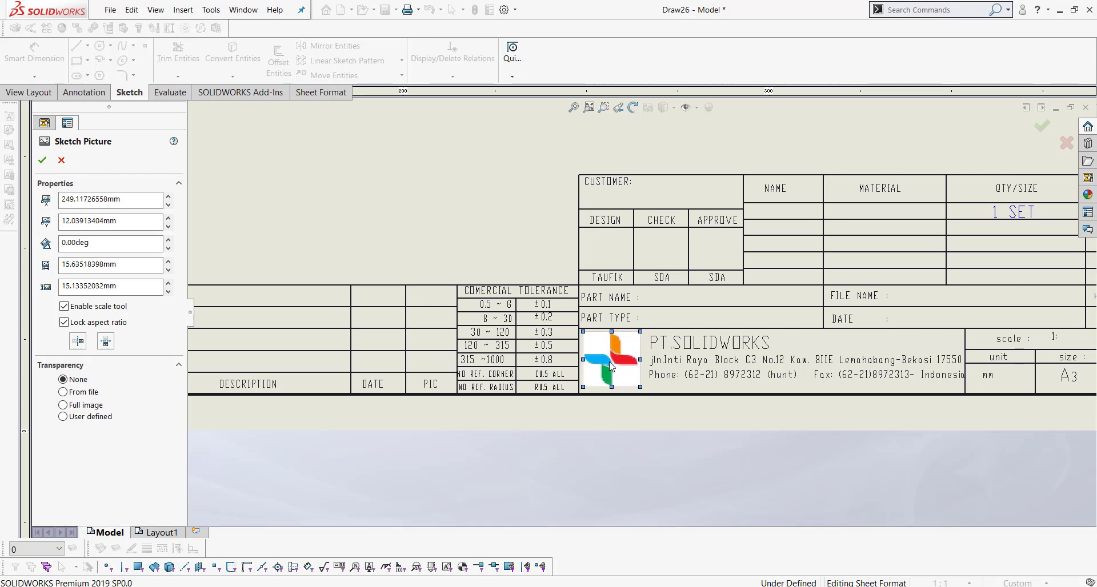
pyautogui.click(1041, 125)
pyautogui.scroll(3, 671, 362)
pyautogui.scroll(4, 583, 237)
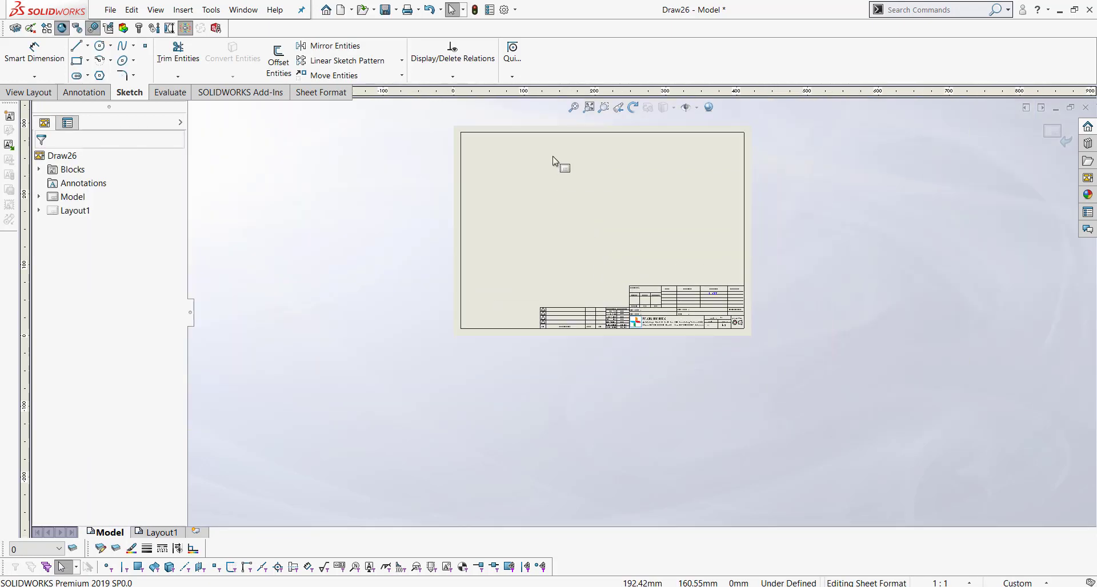
pyautogui.scroll(-1, 640, 188)
pyautogui.click(1057, 132)
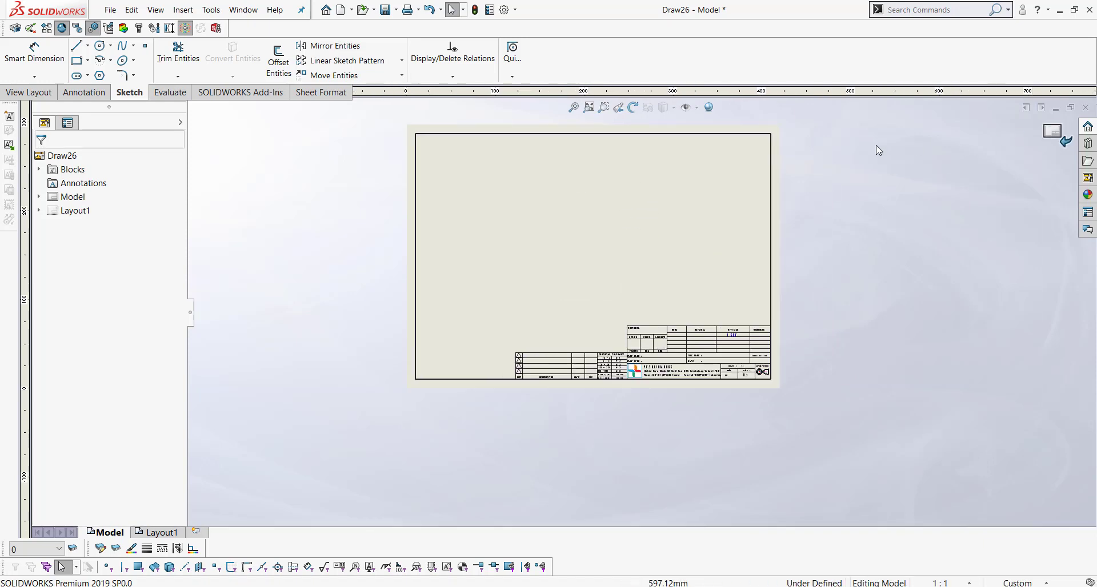
pyautogui.click(573, 108)
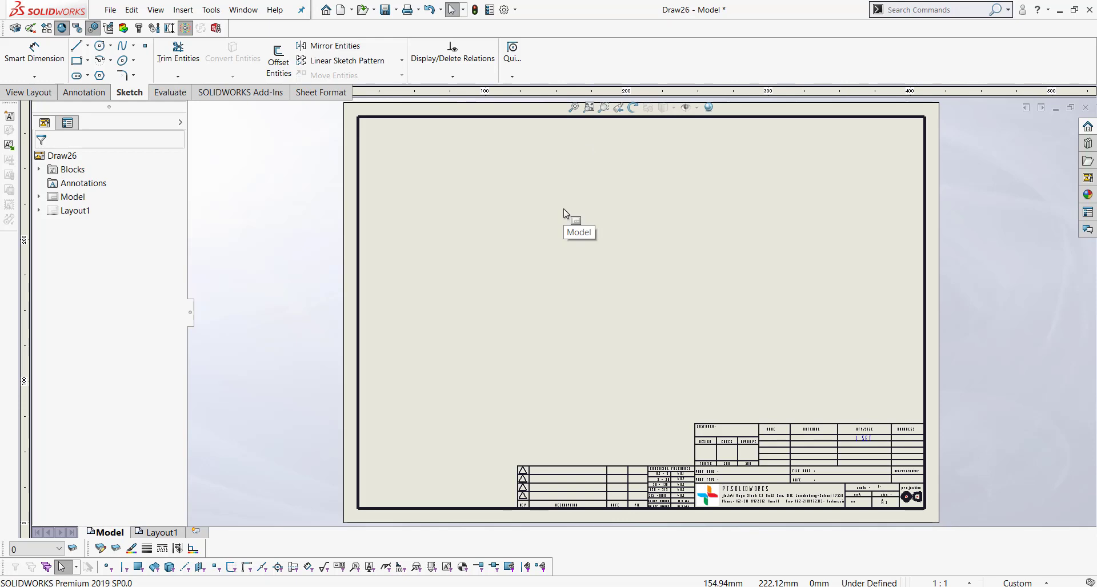
# Step: Reopen the Model sheet's format for editing and save it as a sheet format file named "tes import etiket"
pyautogui.rightClick(764, 192)
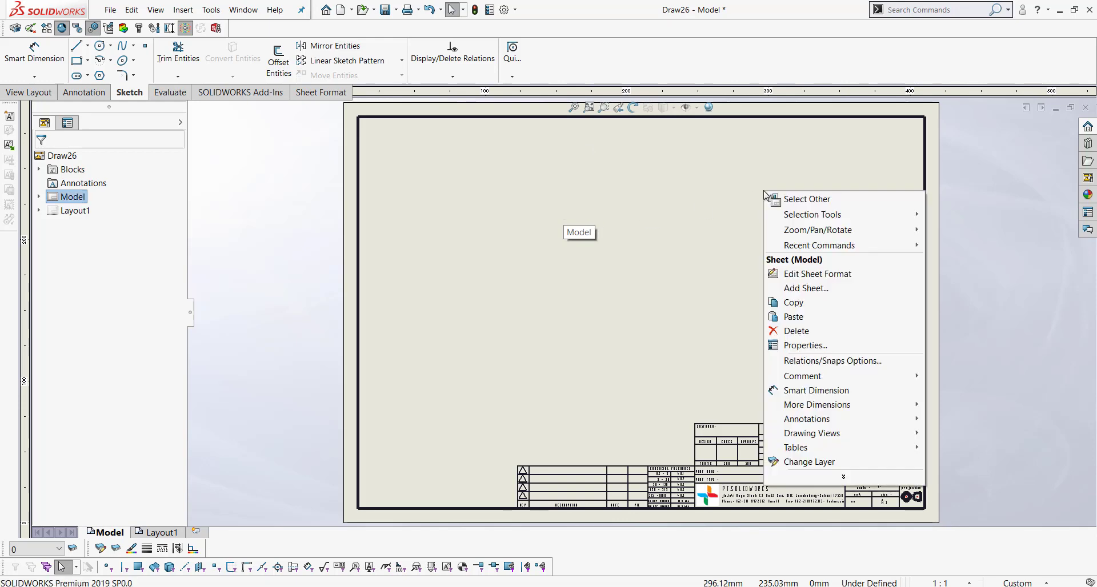
pyautogui.click(811, 275)
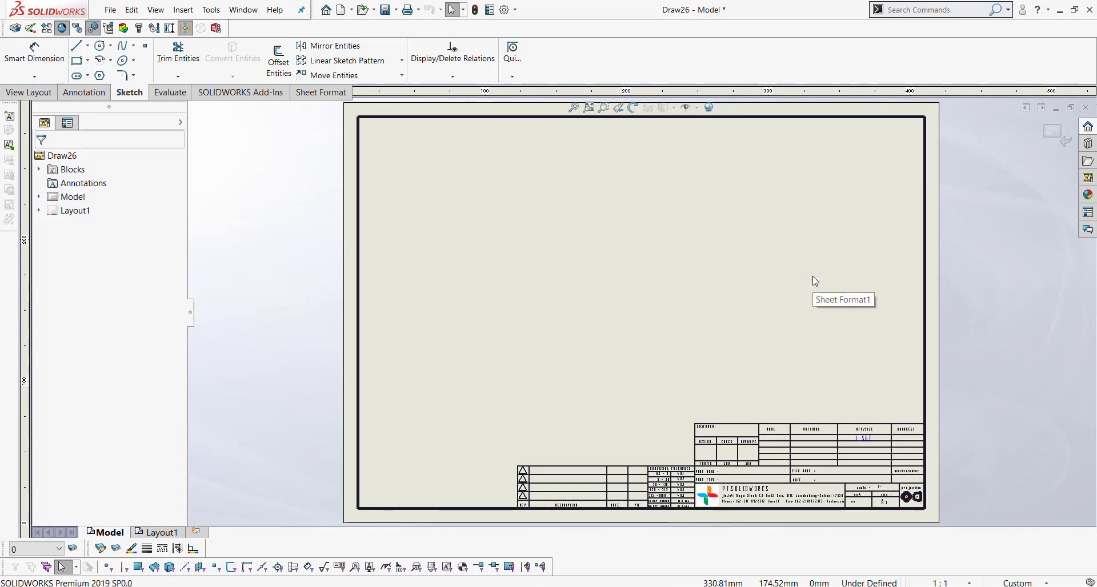
pyautogui.click(111, 10)
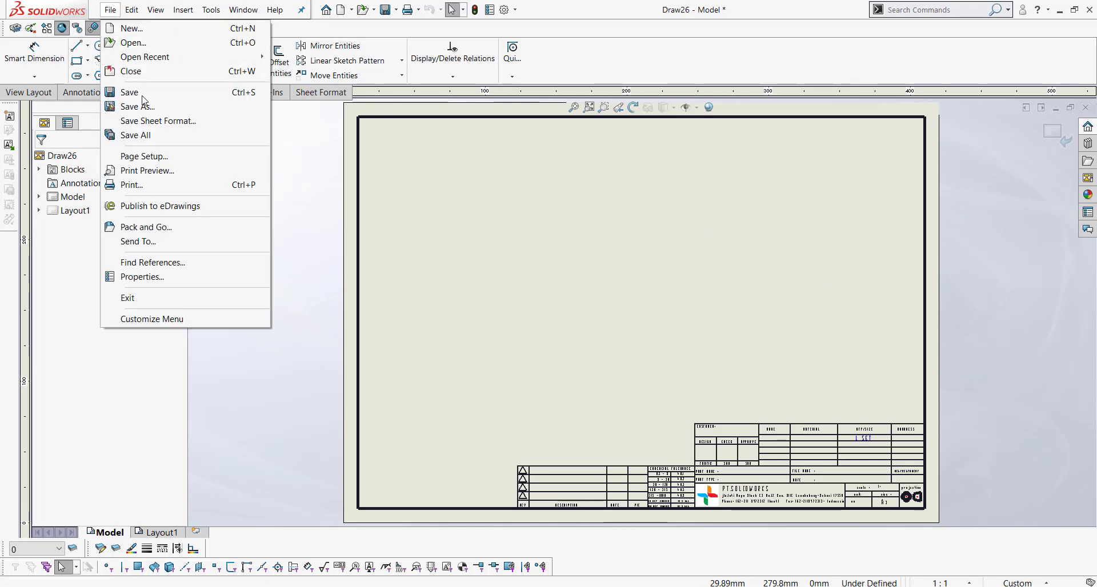
pyautogui.click(183, 122)
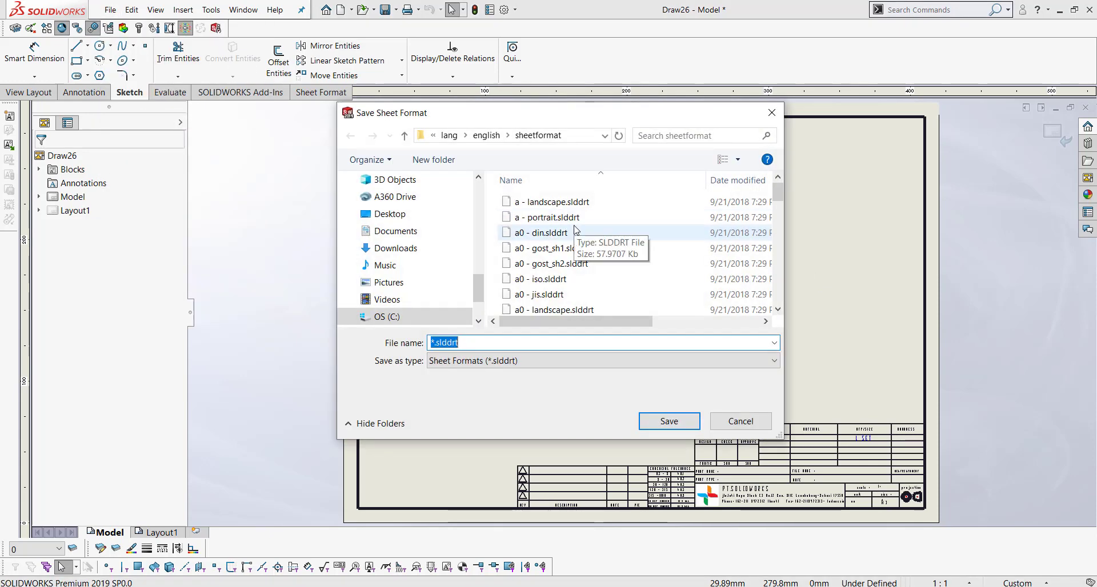
pyautogui.write('tes')
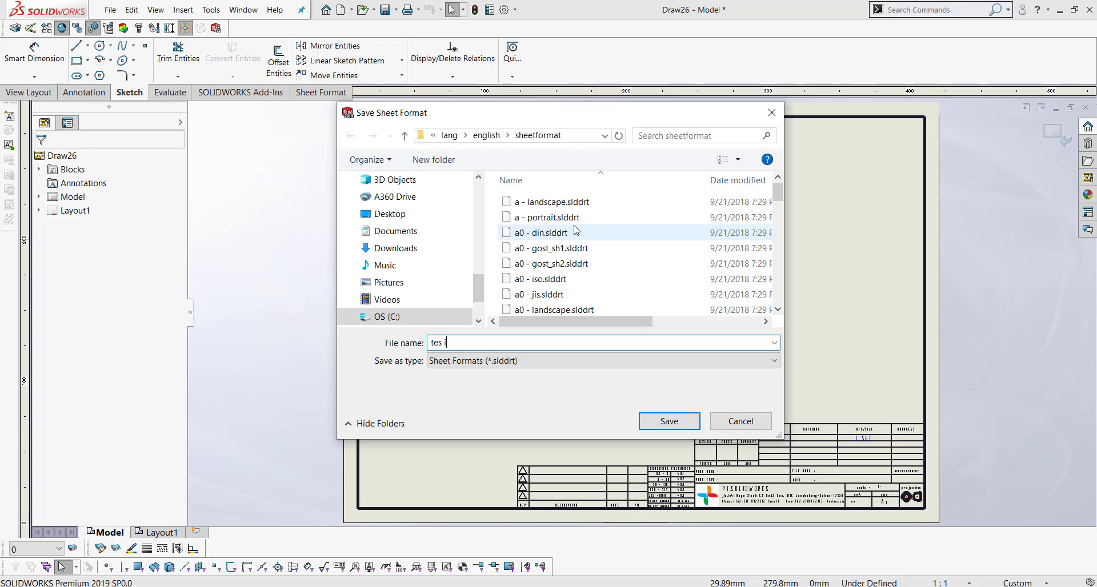
pyautogui.write('import etiket')
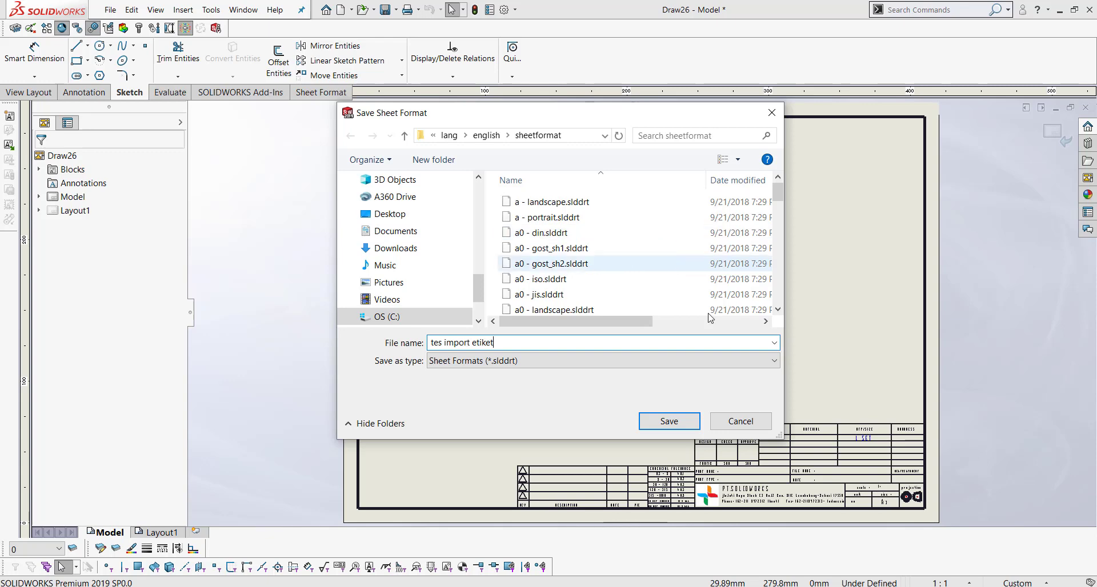
pyautogui.click(669, 421)
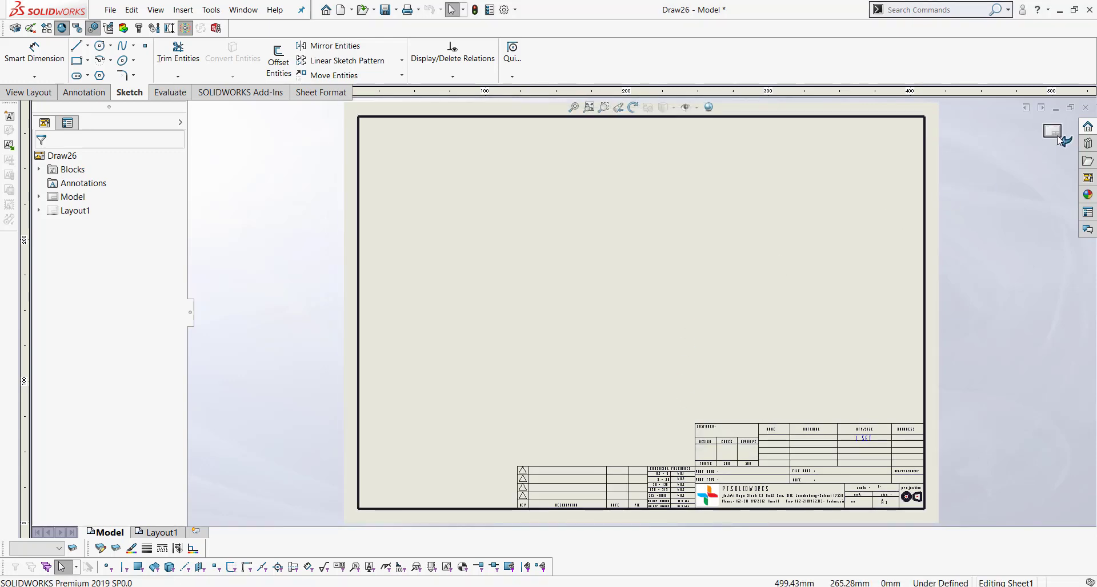
# Step: Close the imported drawing without saving it and create a new document from the Drawing template
pyautogui.click(1086, 108)
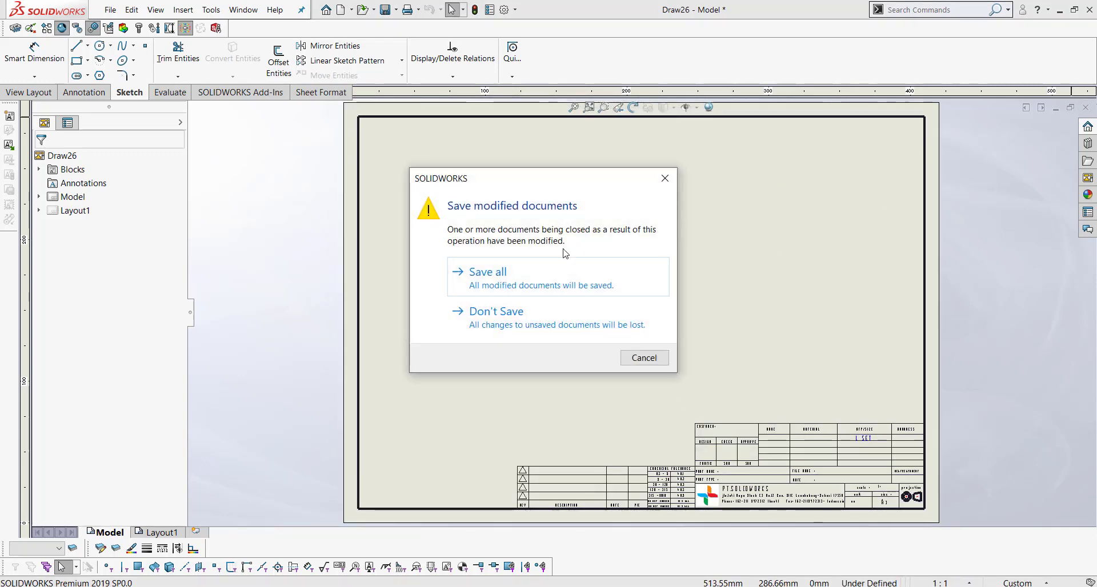
pyautogui.click(531, 331)
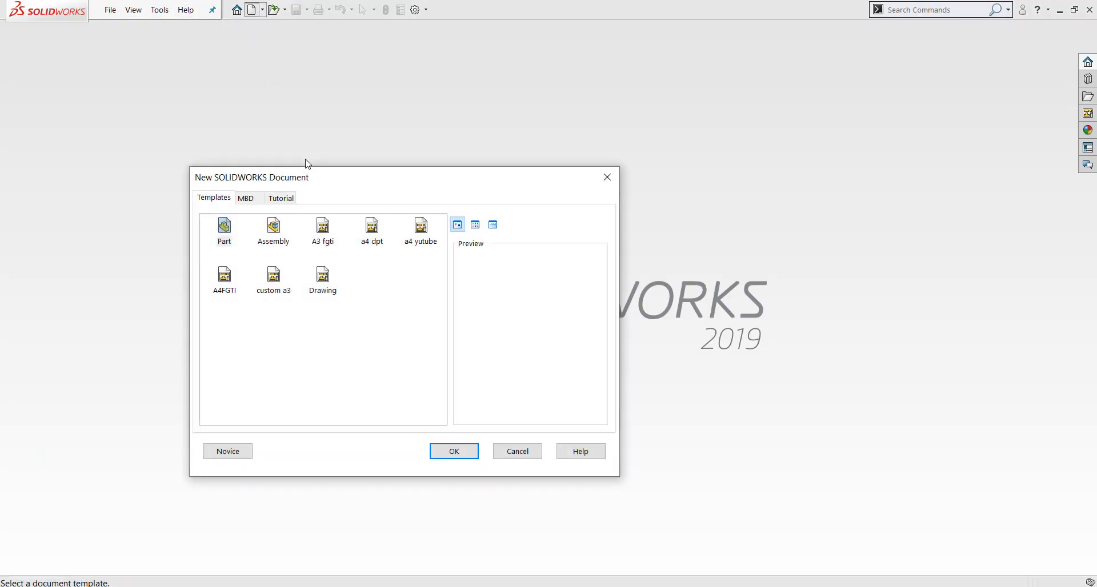
pyautogui.click(323, 280)
pyautogui.click(452, 450)
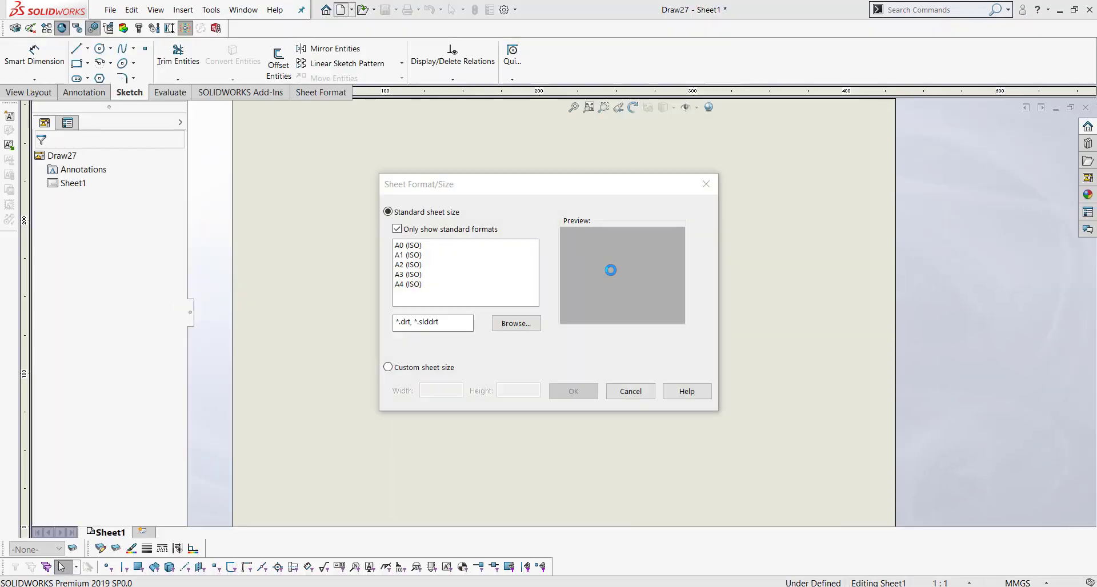
# Step: Apply the saved "tes import etiket.slddrt" sheet format to the new drawing's sheet
pyautogui.click(517, 323)
pyautogui.scroll(-12, 563, 260)
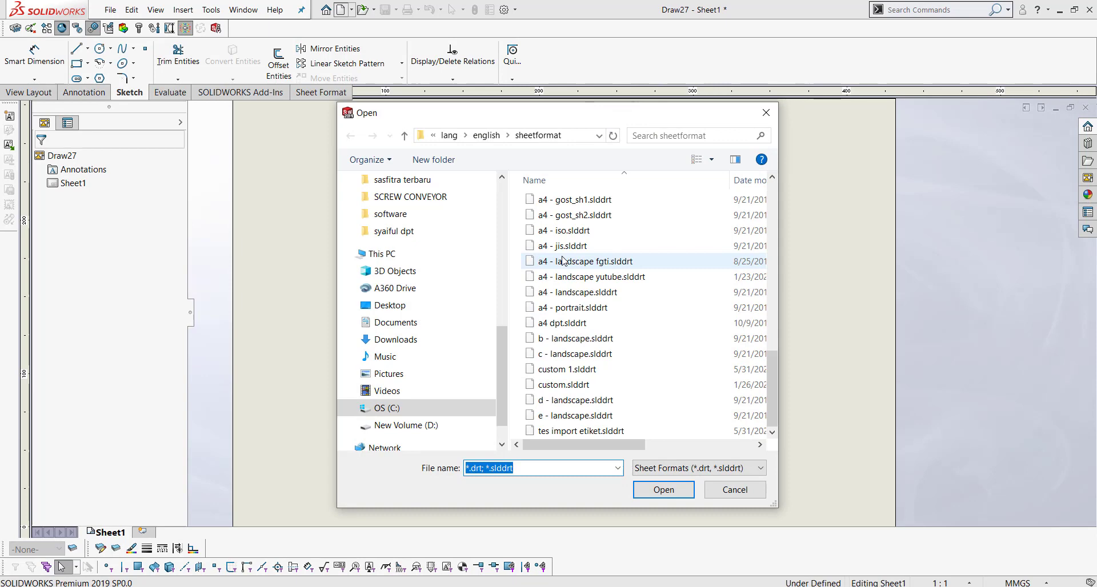
pyautogui.click(589, 432)
pyautogui.click(664, 490)
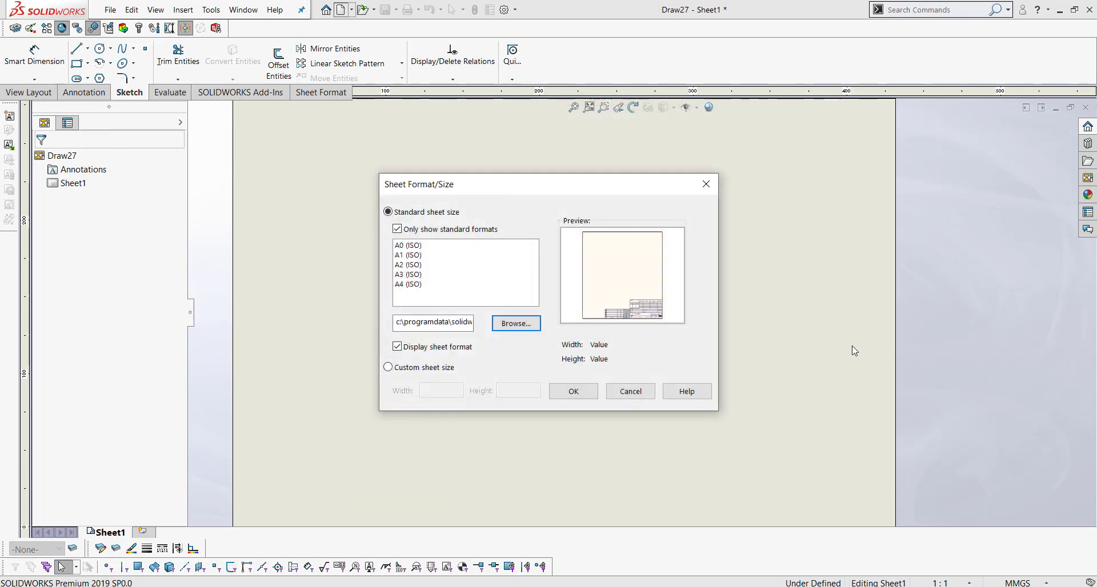
pyautogui.click(573, 392)
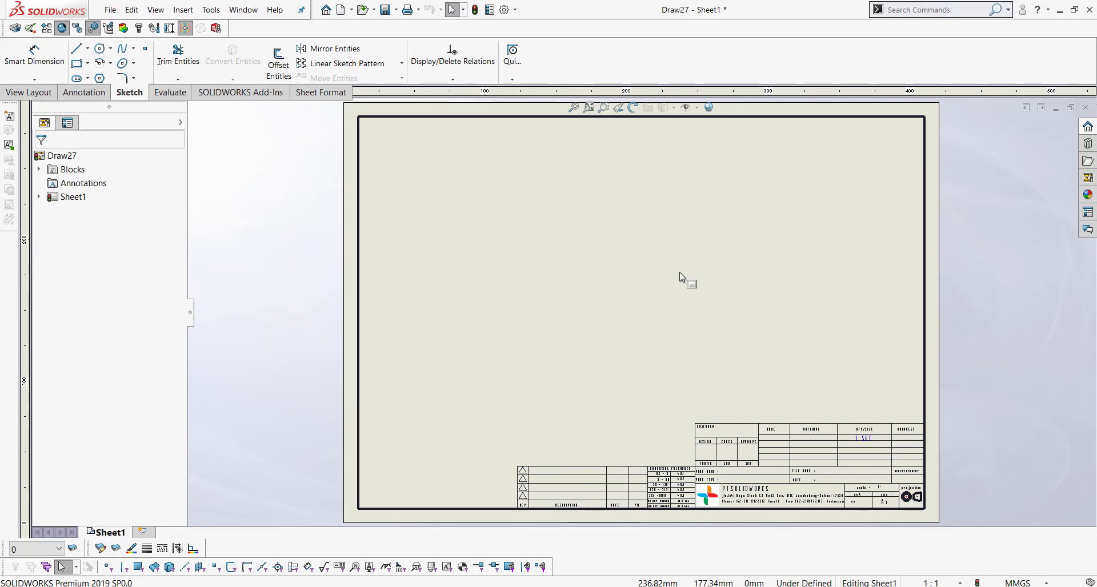
# Step: Look through the available document templates, the novice template view and the Welcome window's pages without creating a document
pyautogui.click(341, 9)
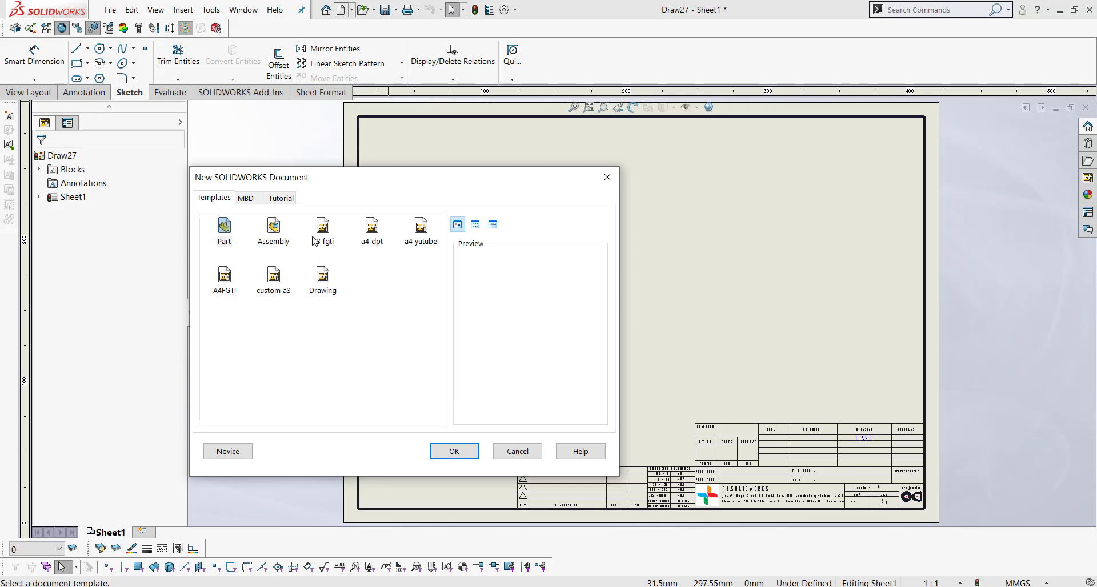
pyautogui.click(607, 178)
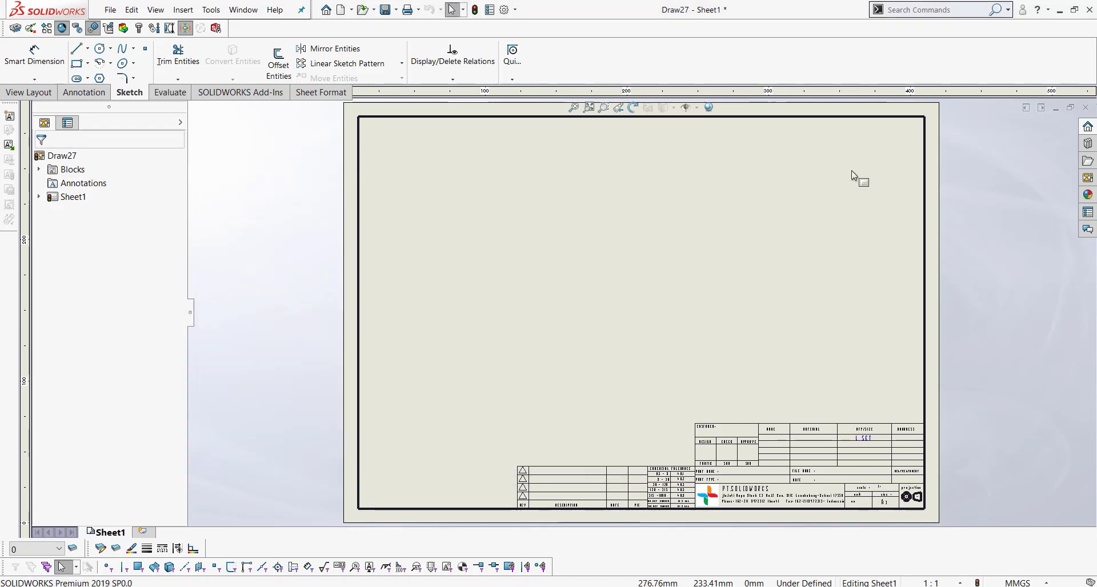
pyautogui.click(110, 10)
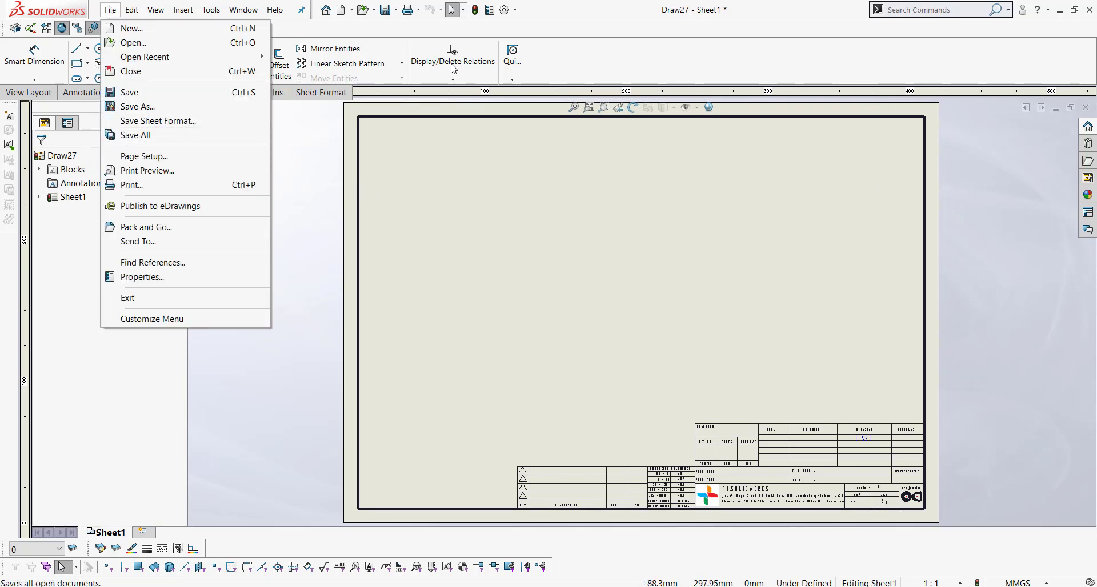
pyautogui.click(321, 263)
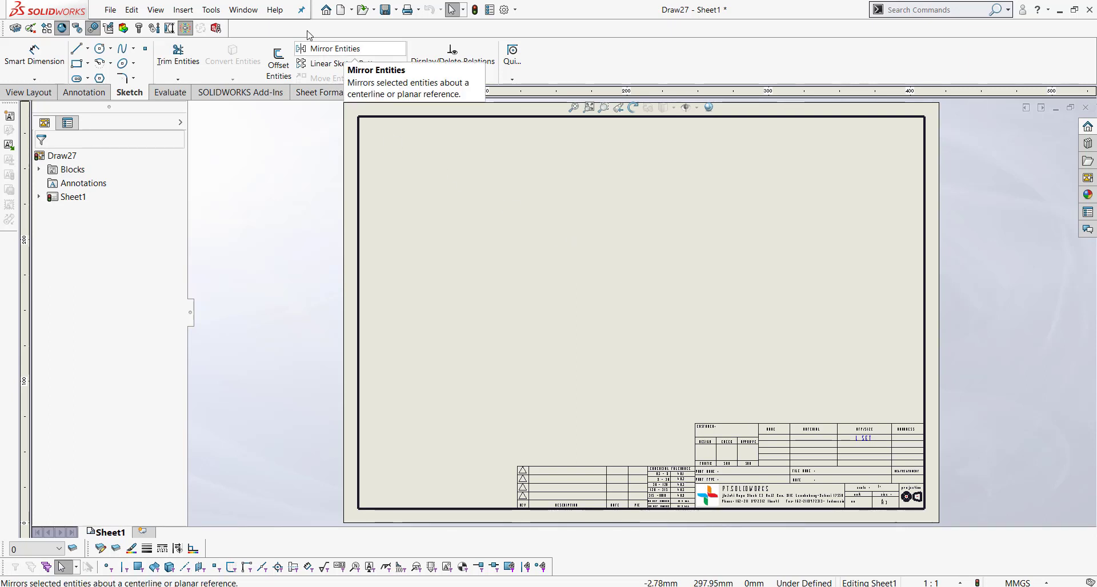
pyautogui.click(325, 9)
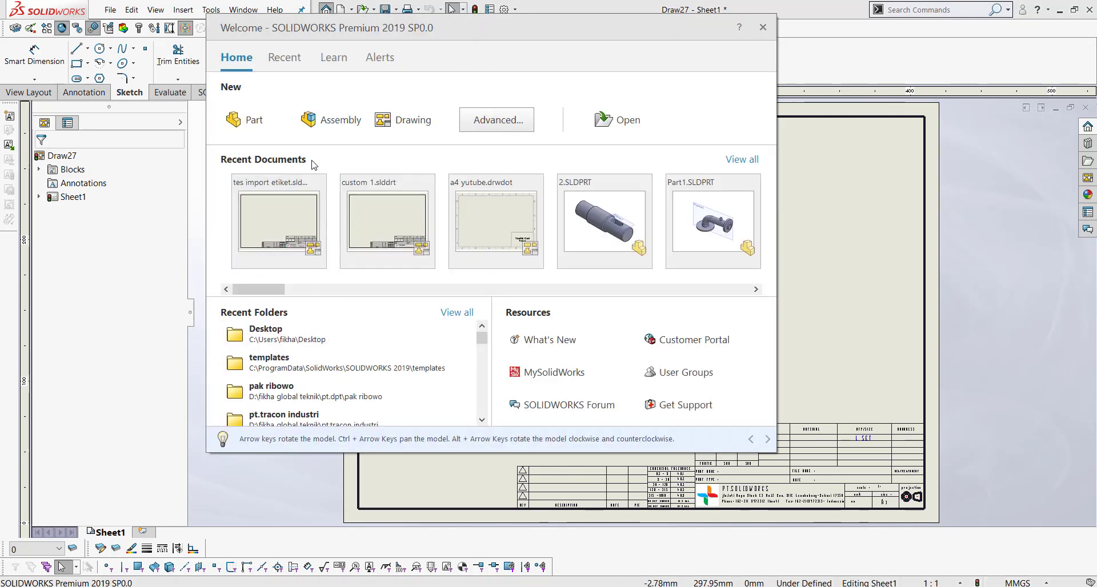
pyautogui.click(289, 58)
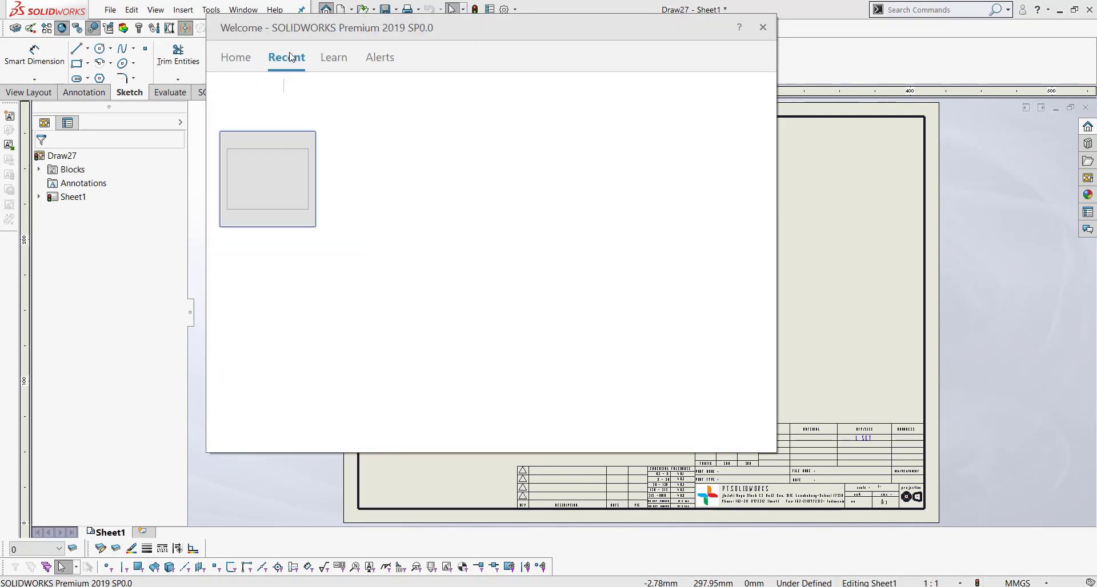
pyautogui.click(337, 58)
pyautogui.click(378, 60)
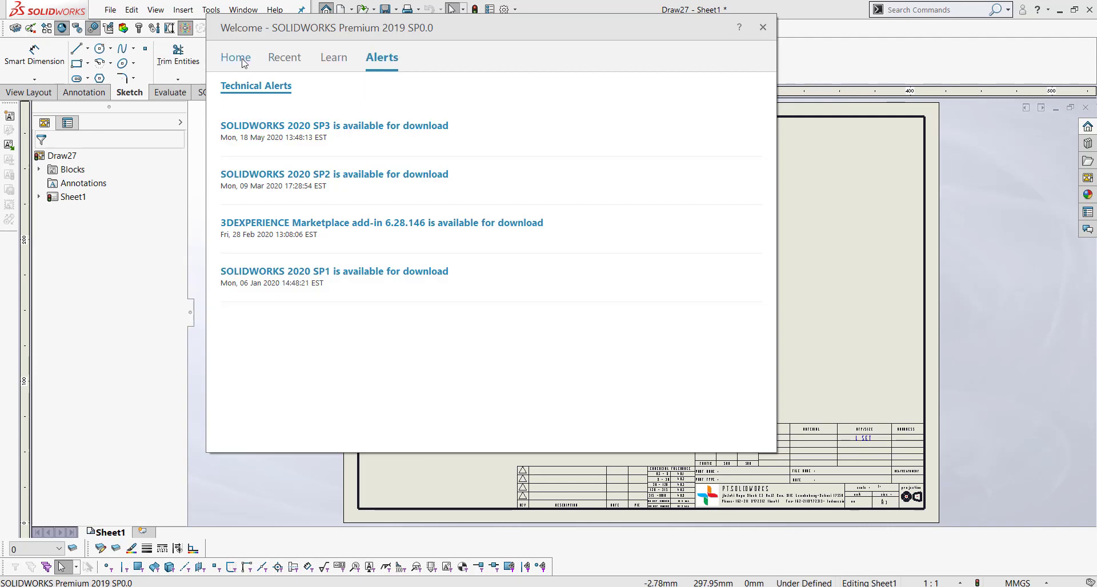
pyautogui.click(240, 60)
pyautogui.click(763, 28)
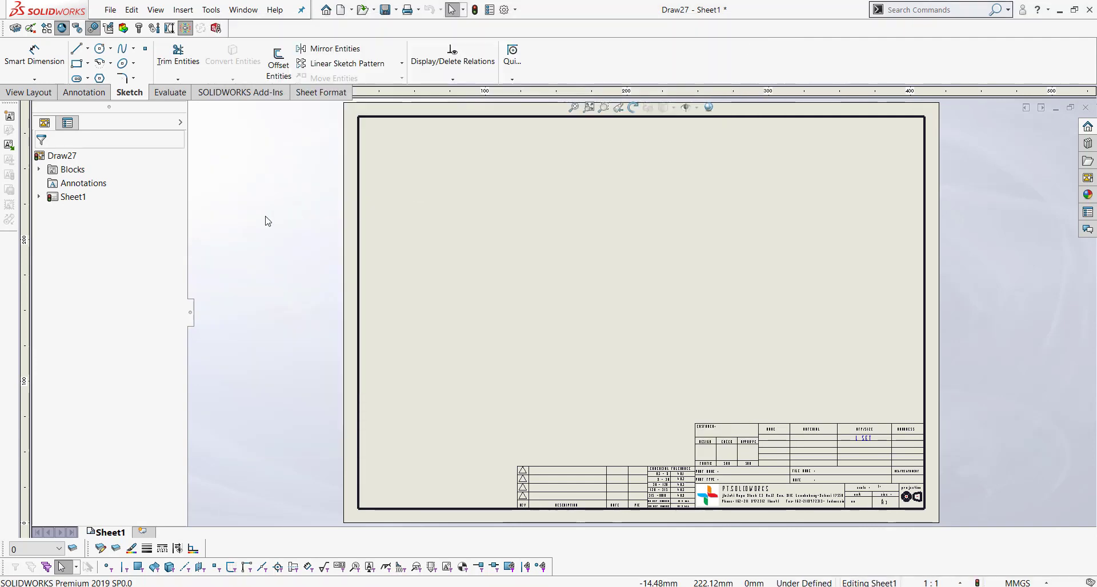
pyautogui.click(341, 11)
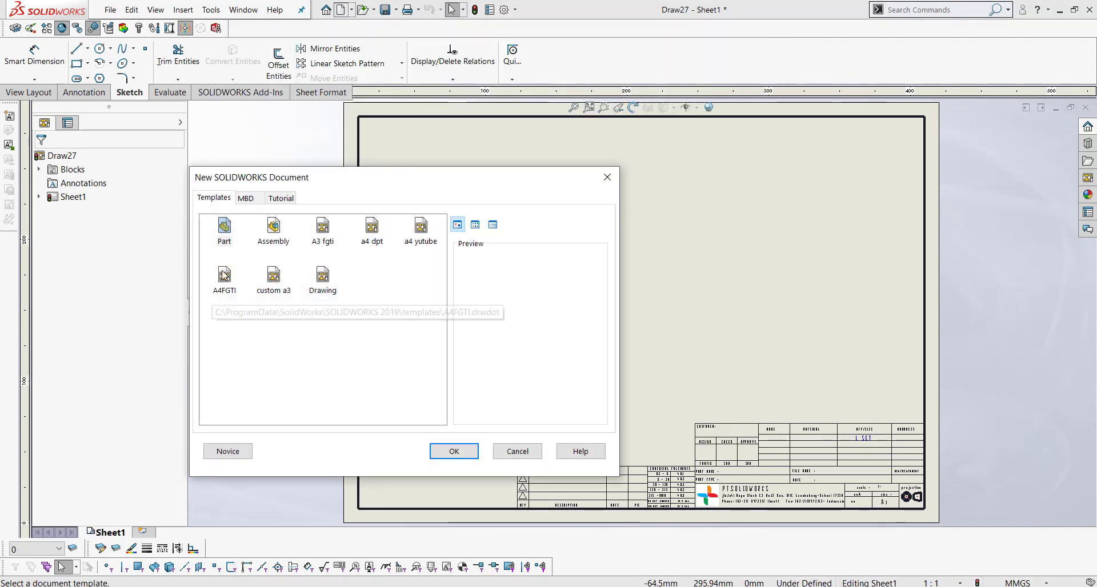
pyautogui.click(228, 451)
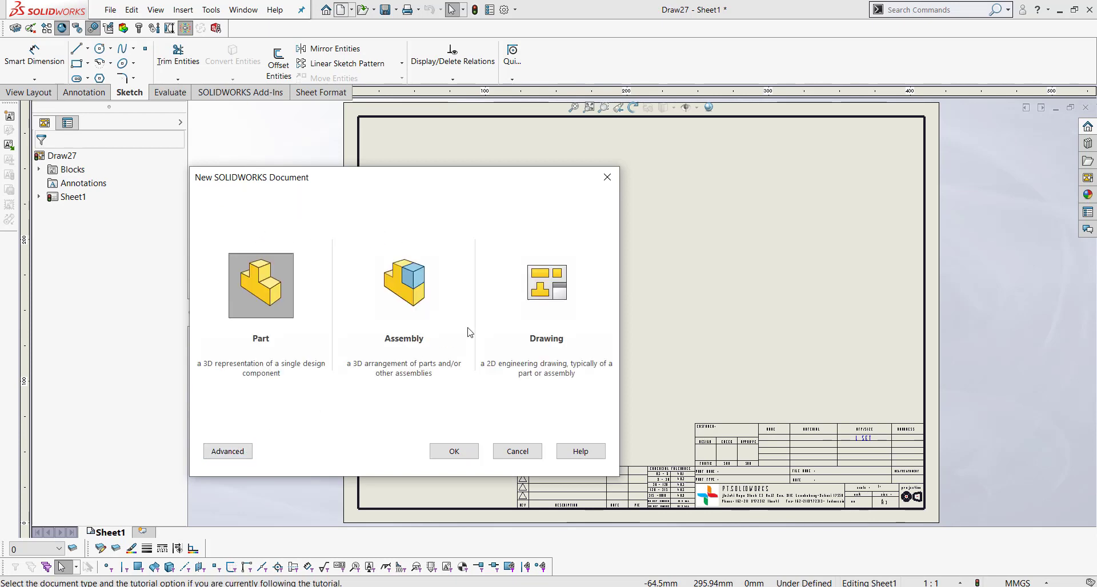
pyautogui.click(227, 451)
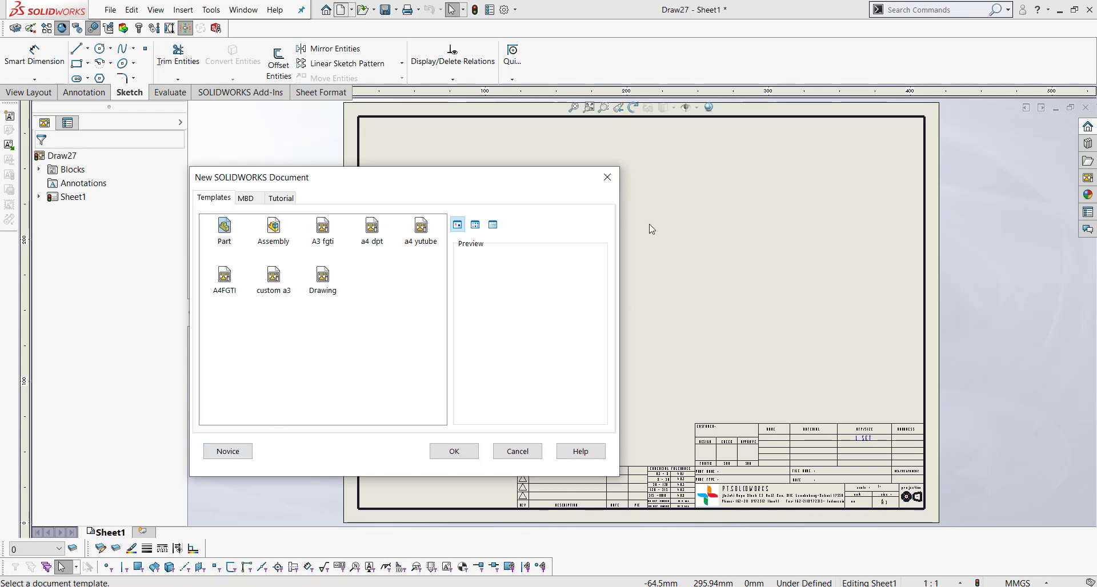
pyautogui.click(607, 177)
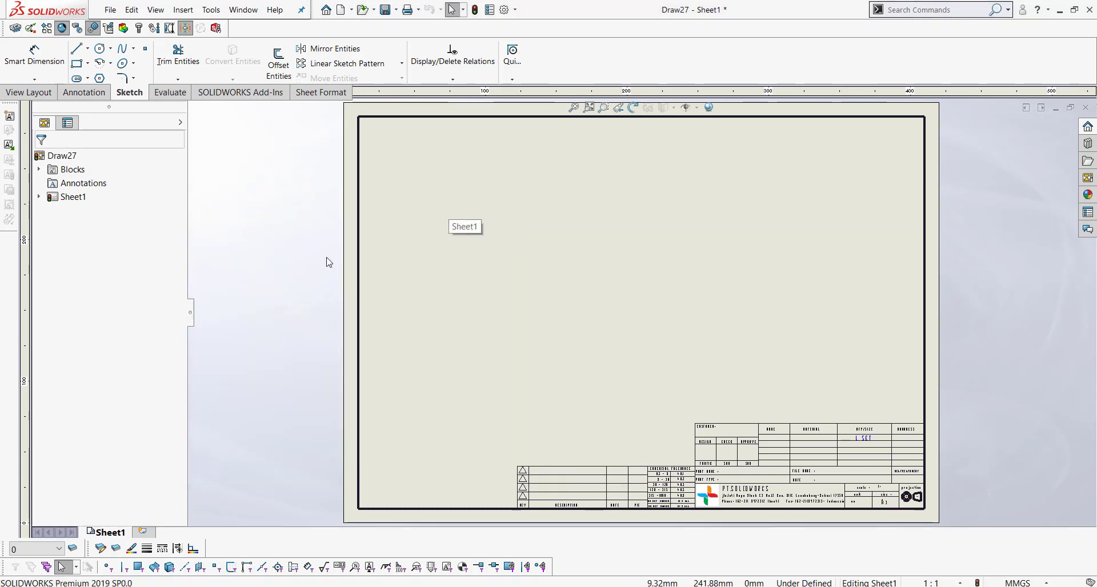
# Step: Examine the layers brought in with the sheet format and try adding a new one in the layer list
pyautogui.click(59, 549)
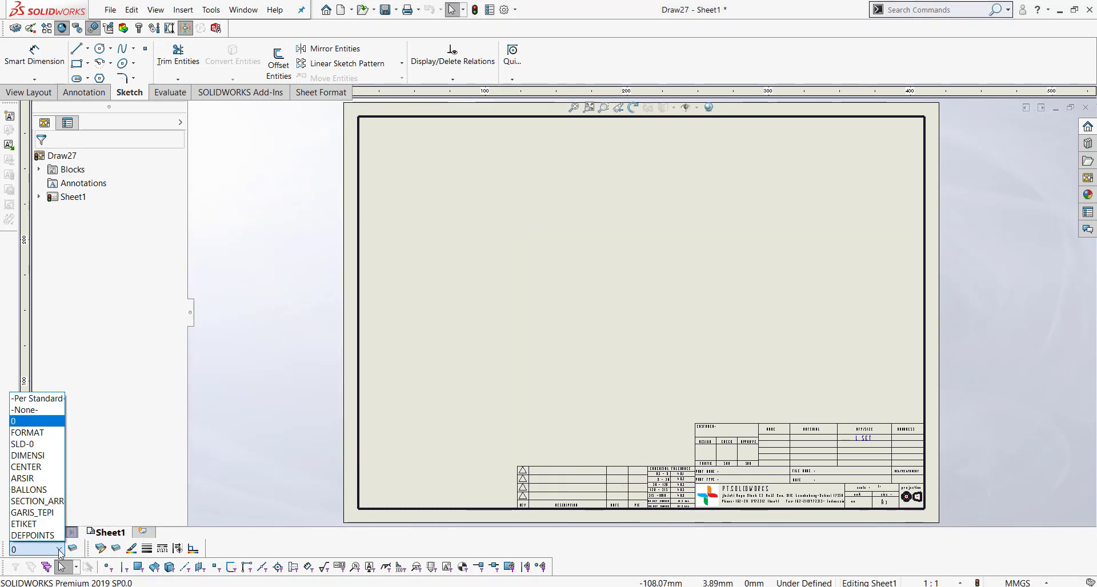
pyautogui.click(59, 549)
pyautogui.click(72, 549)
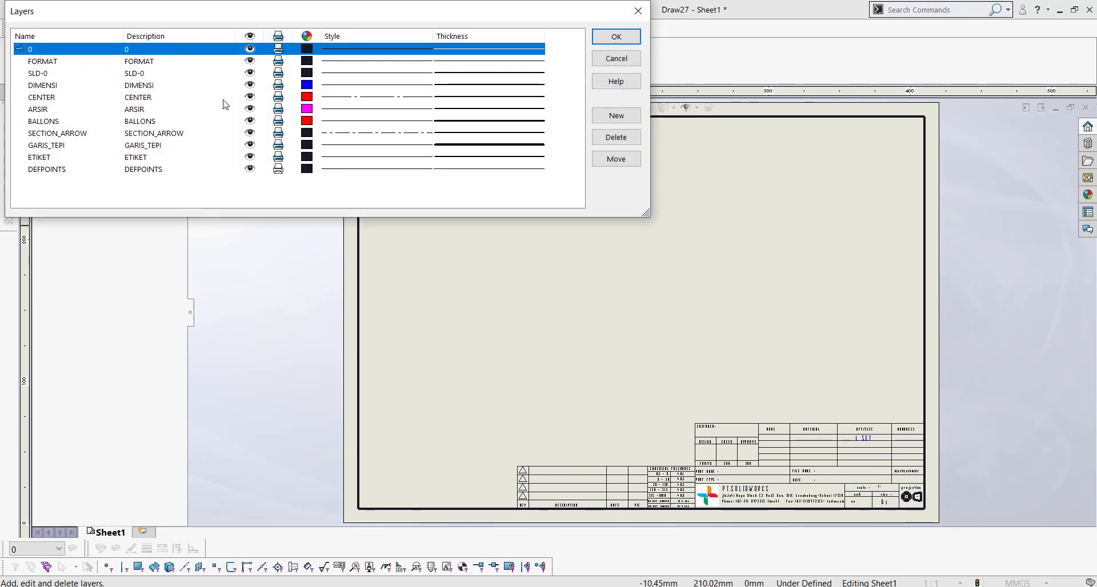
pyautogui.click(616, 115)
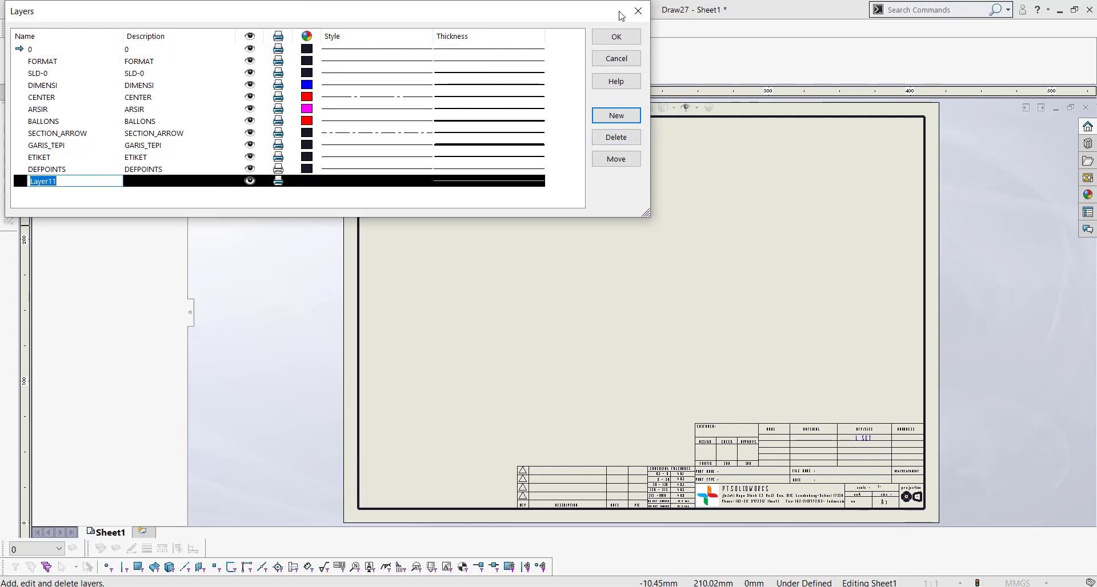
pyautogui.click(638, 11)
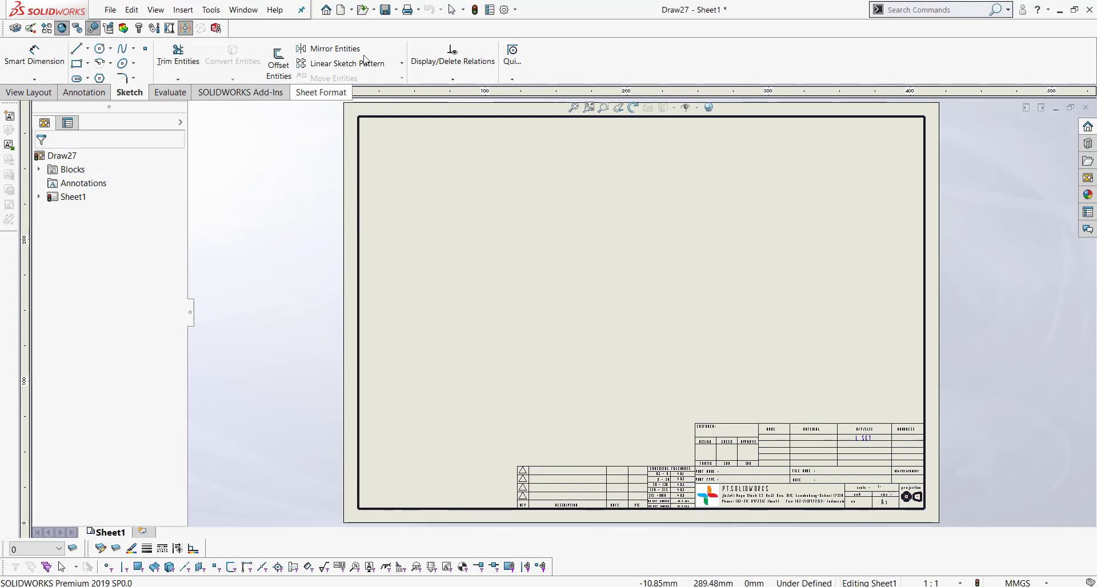
# Step: Save the drawing as a Drawing Templates (*.drwdot) file named "tes" in the default templates folder
pyautogui.click(395, 10)
pyautogui.click(406, 39)
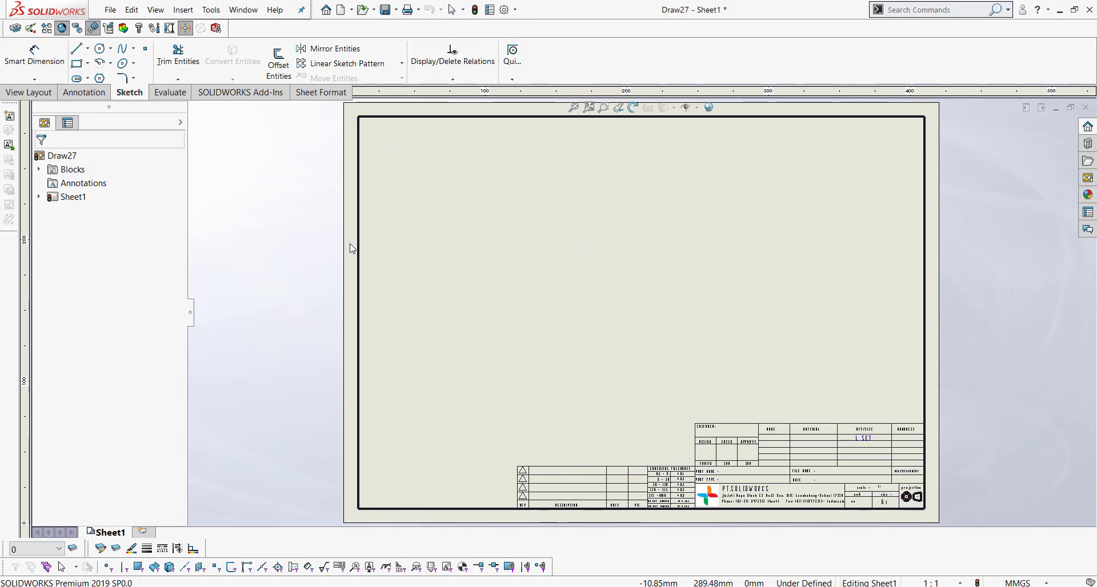
pyautogui.click(614, 367)
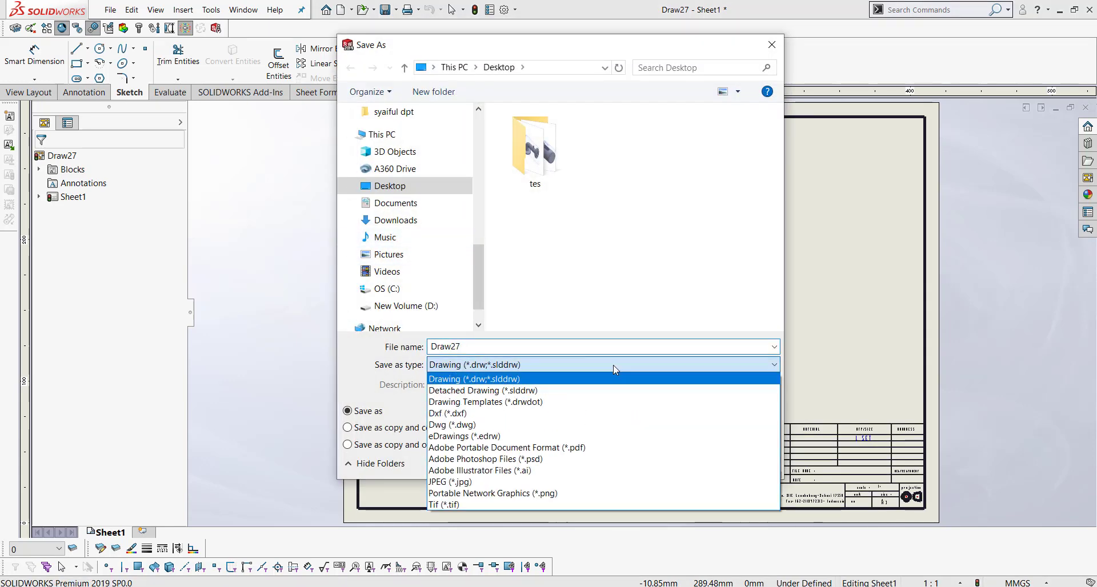
pyautogui.click(562, 402)
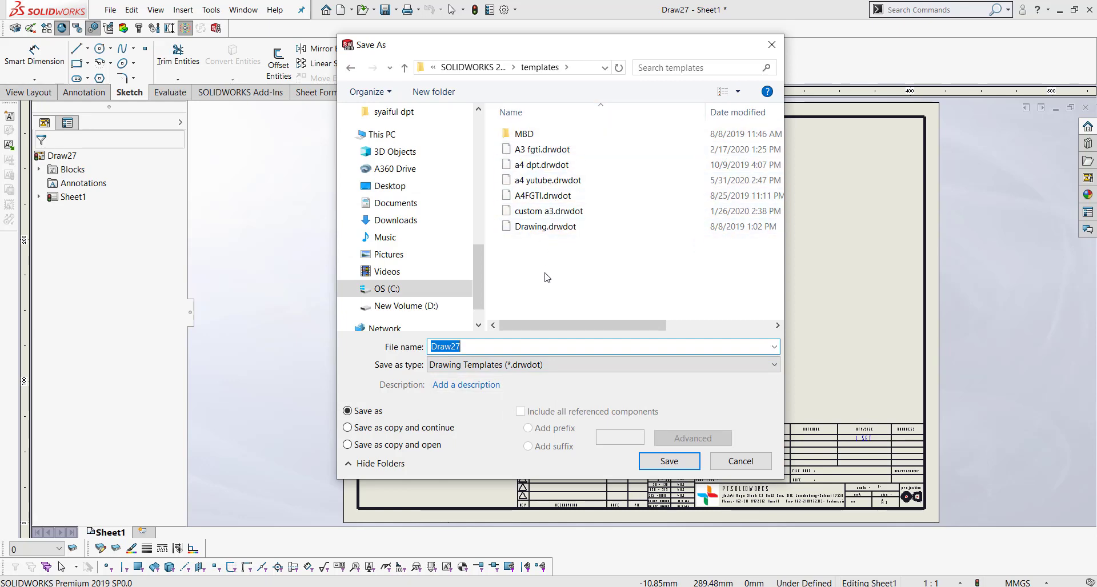
pyautogui.click(514, 344)
pyautogui.moveTo(515, 345); pyautogui.dragTo(410, 353)
pyautogui.write('tes')
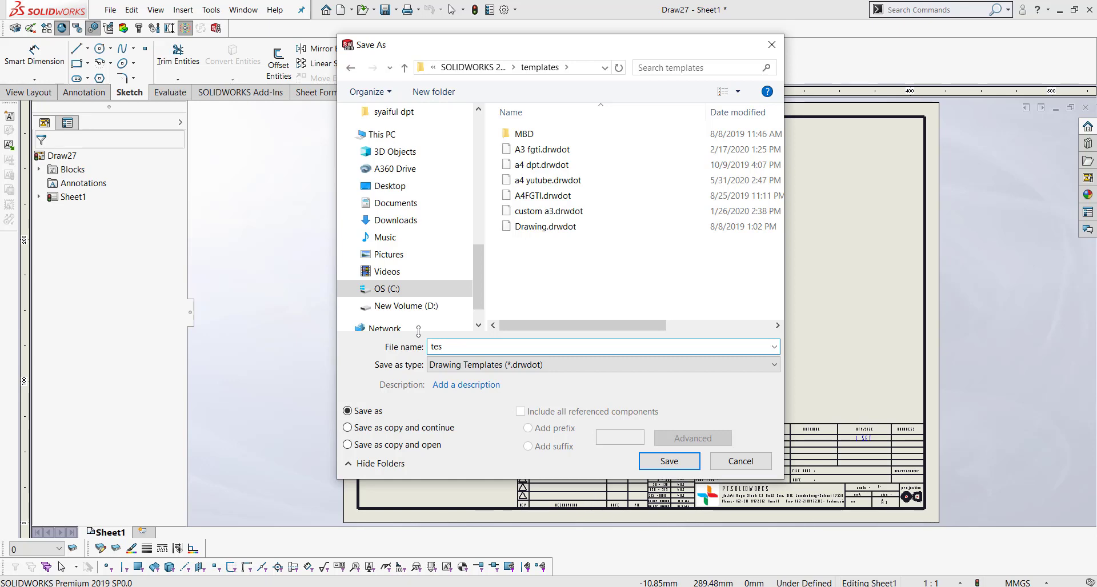
pyautogui.click(683, 467)
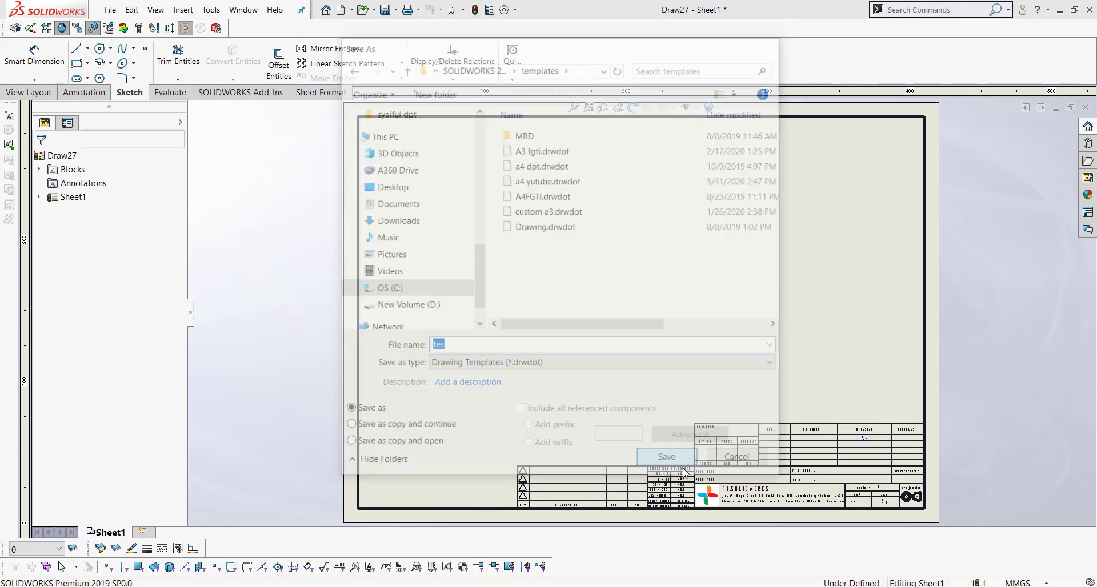
# Step: Close the current drawing and create a new document from the "tes" template
pyautogui.click(1083, 108)
pyautogui.click(561, 319)
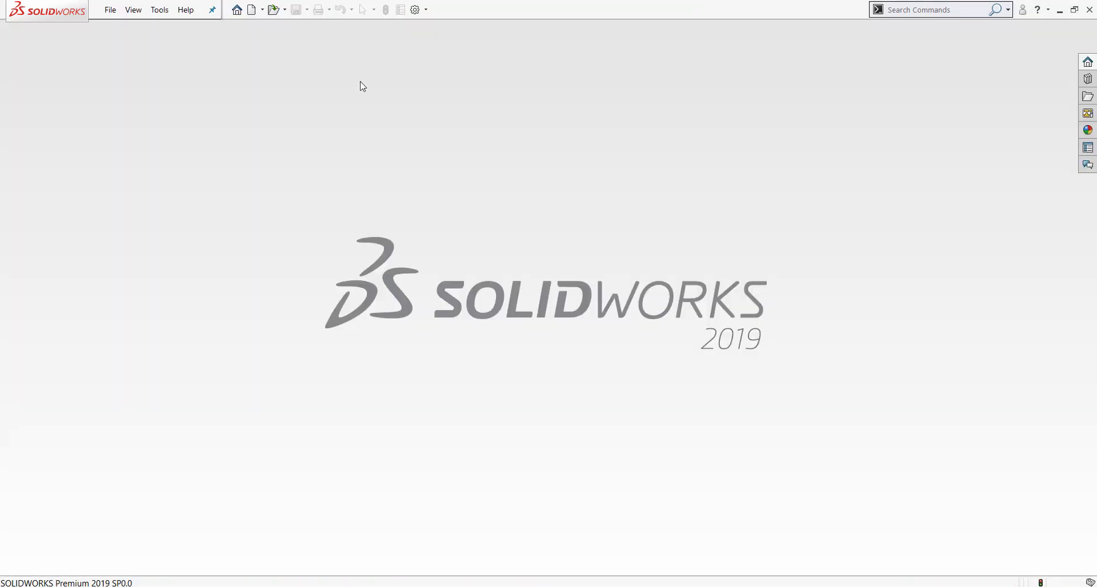
pyautogui.click(250, 12)
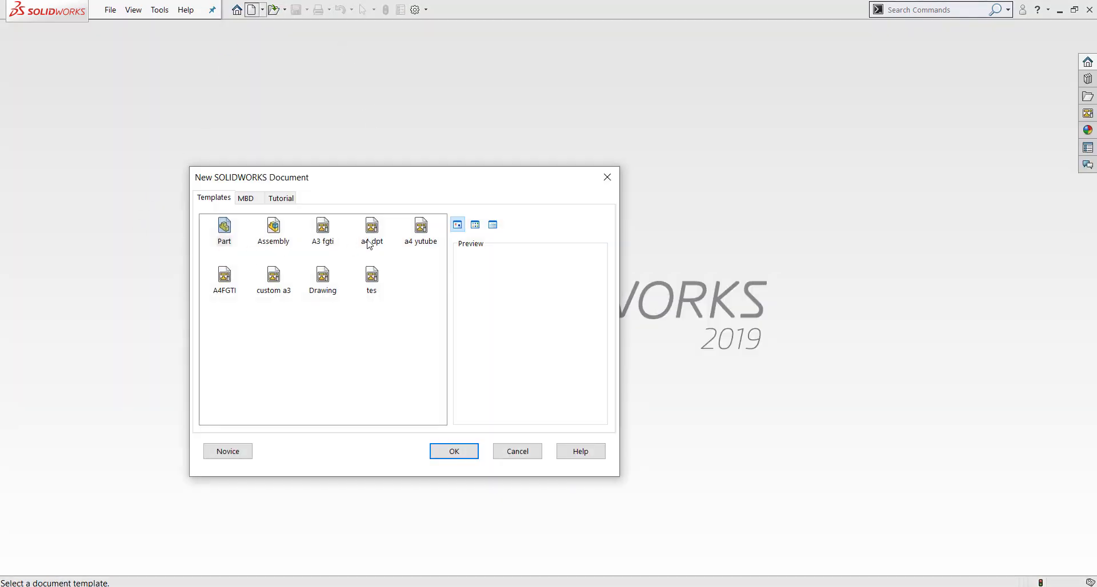
pyautogui.click(371, 279)
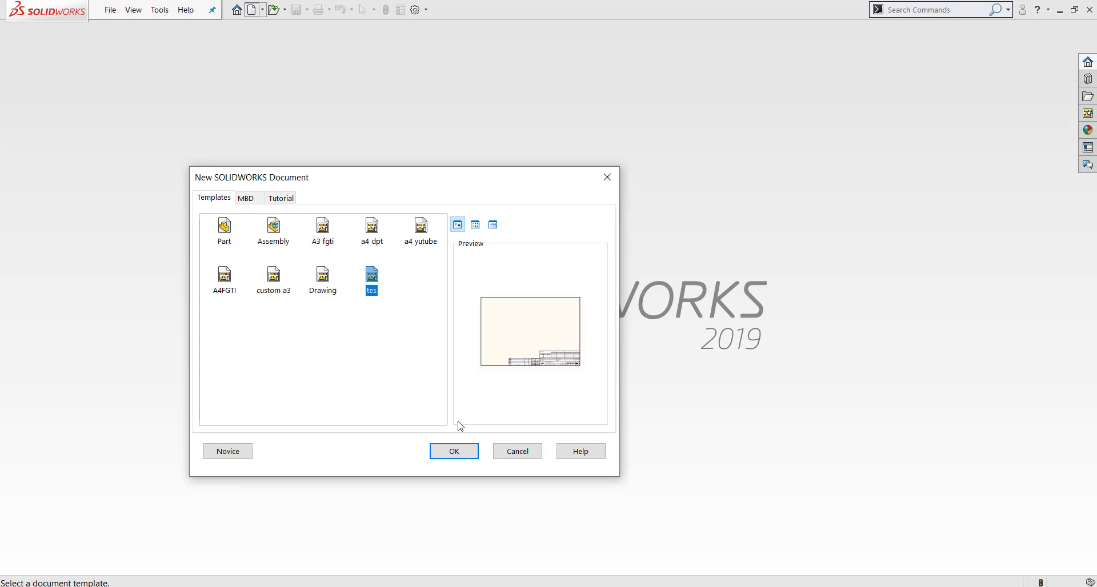
pyautogui.click(454, 451)
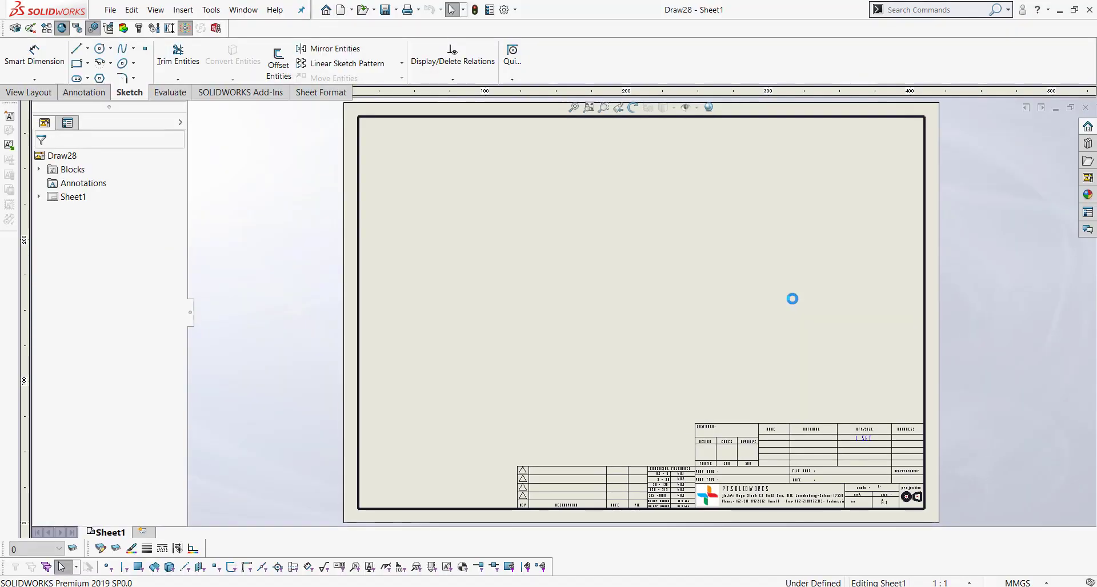